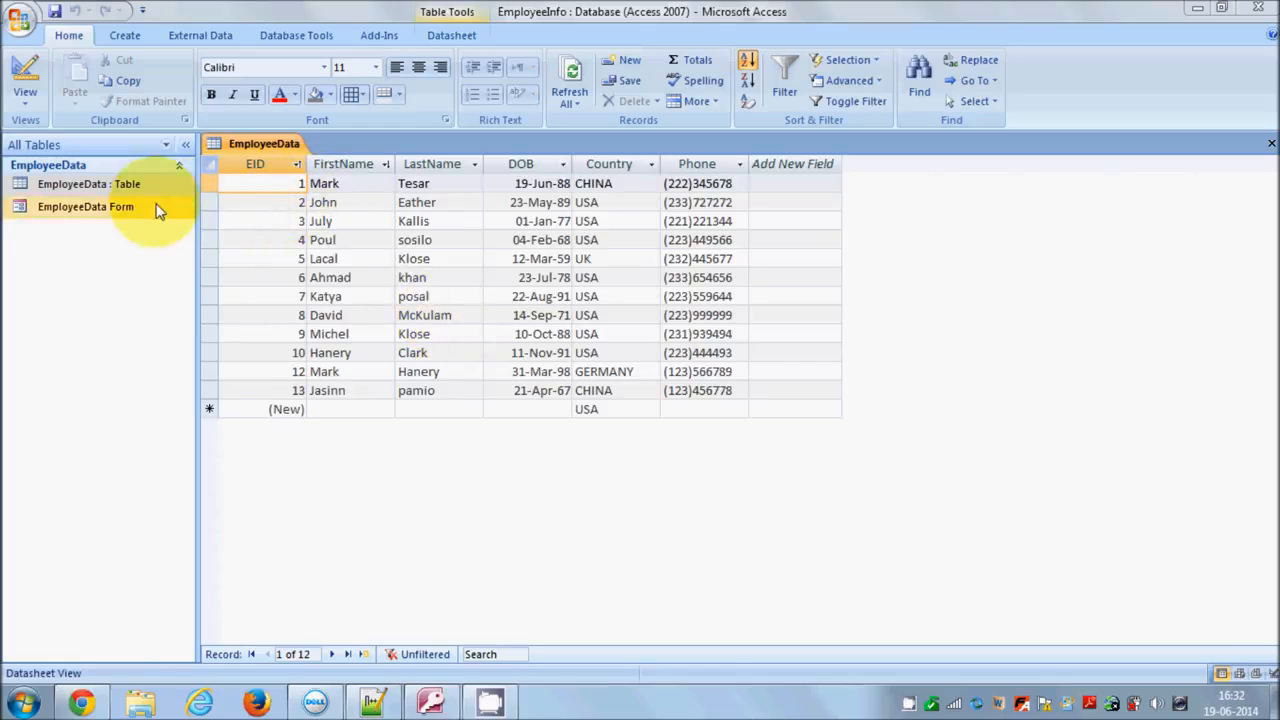
Open the existing EmployeeData Form in form view
{"action": "left_click", "coordinate": [118, 35]}
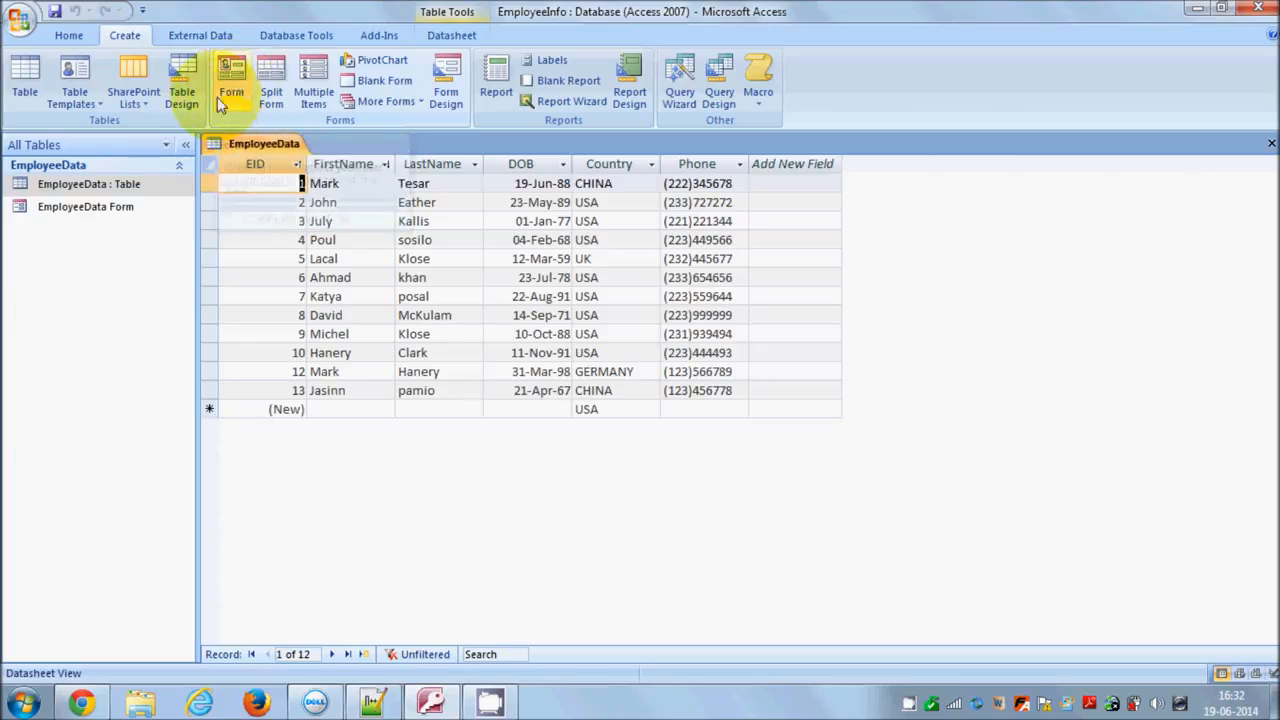
{"action": "left_click", "coordinate": [135, 210]}
{"action": "right_click", "coordinate": [137, 218]}
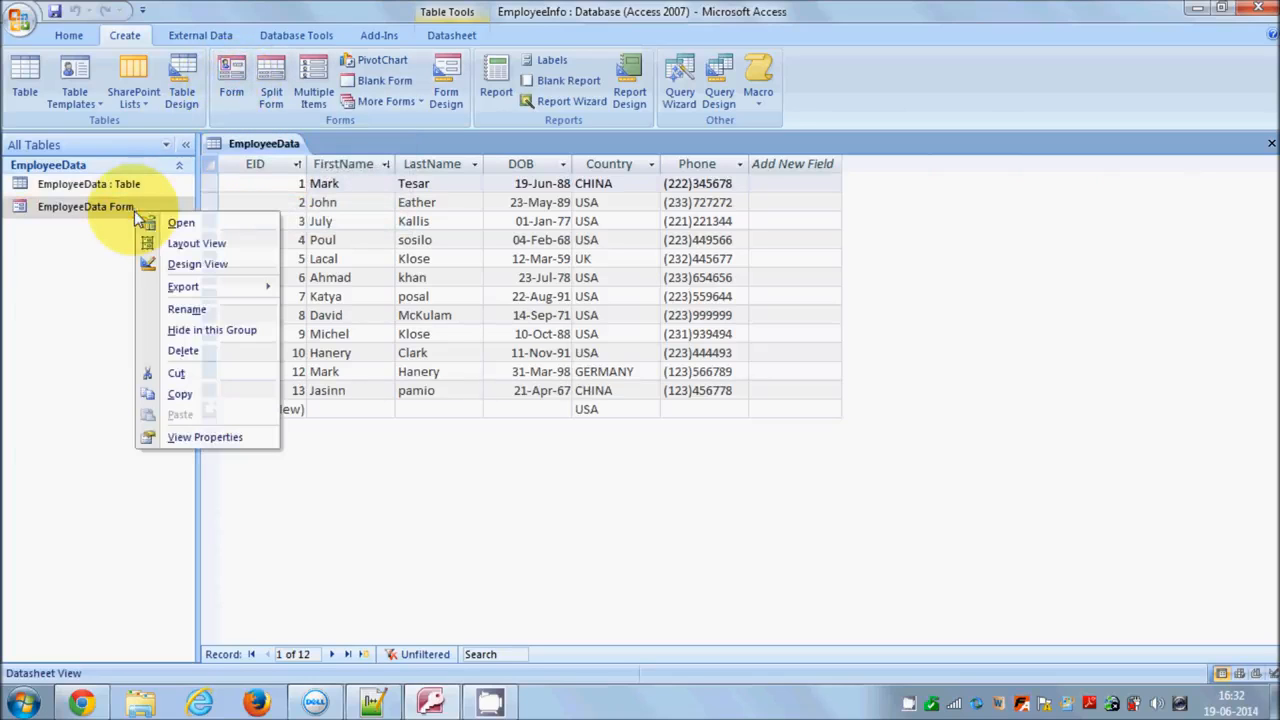
{"action": "left_click", "coordinate": [183, 220]}
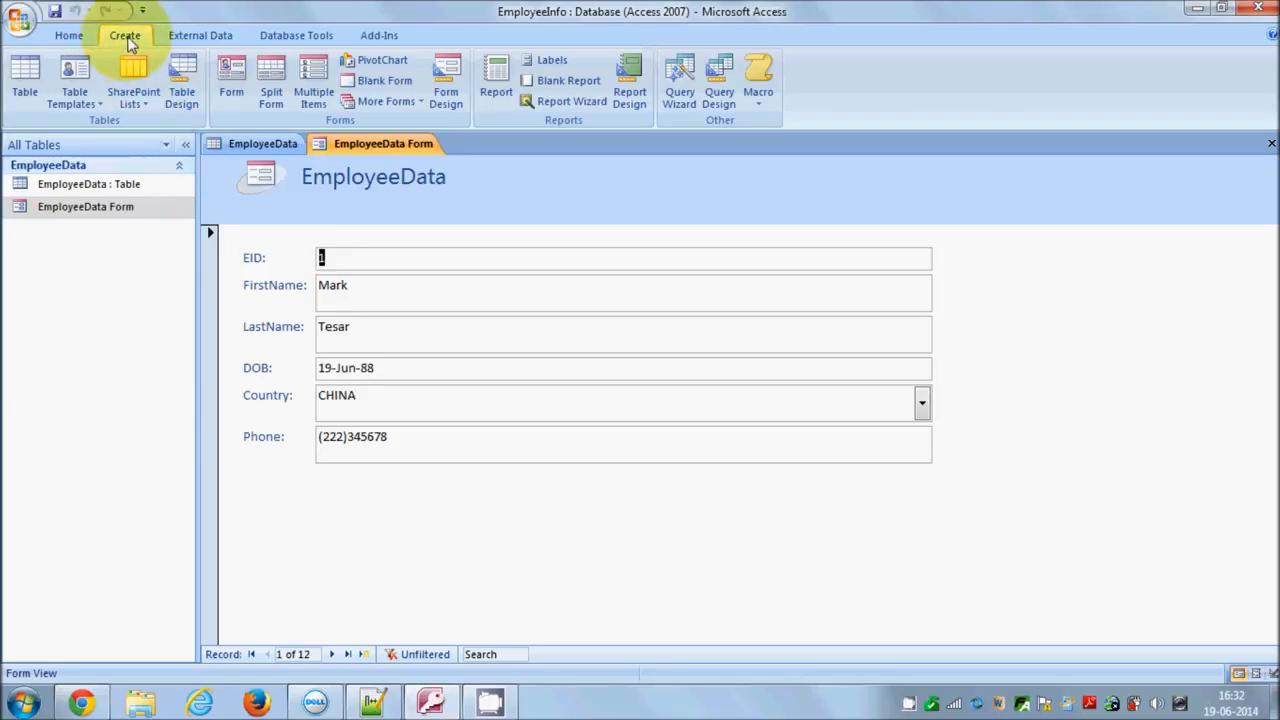
Start the Form Wizard on the EmployeeData table and add all its available fields to the new form
{"action": "left_click", "coordinate": [412, 104]}
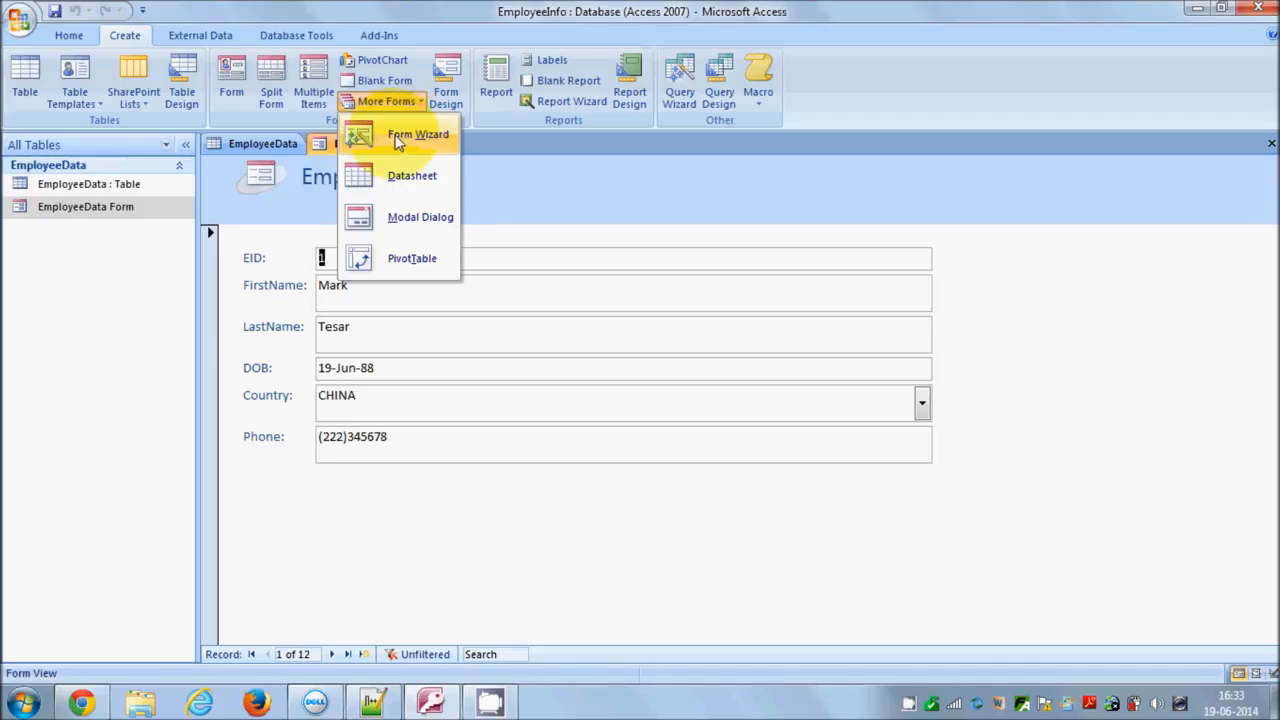
{"action": "left_click", "coordinate": [398, 141]}
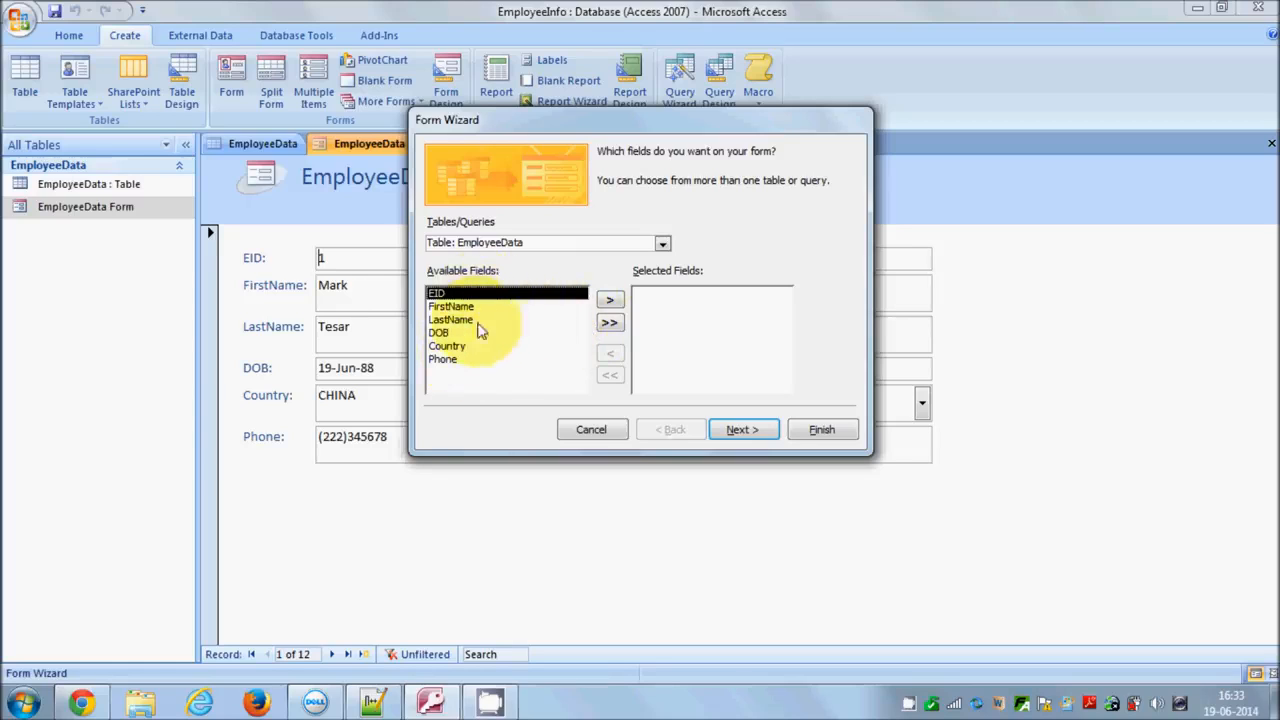
{"action": "left_click", "coordinate": [609, 327]}
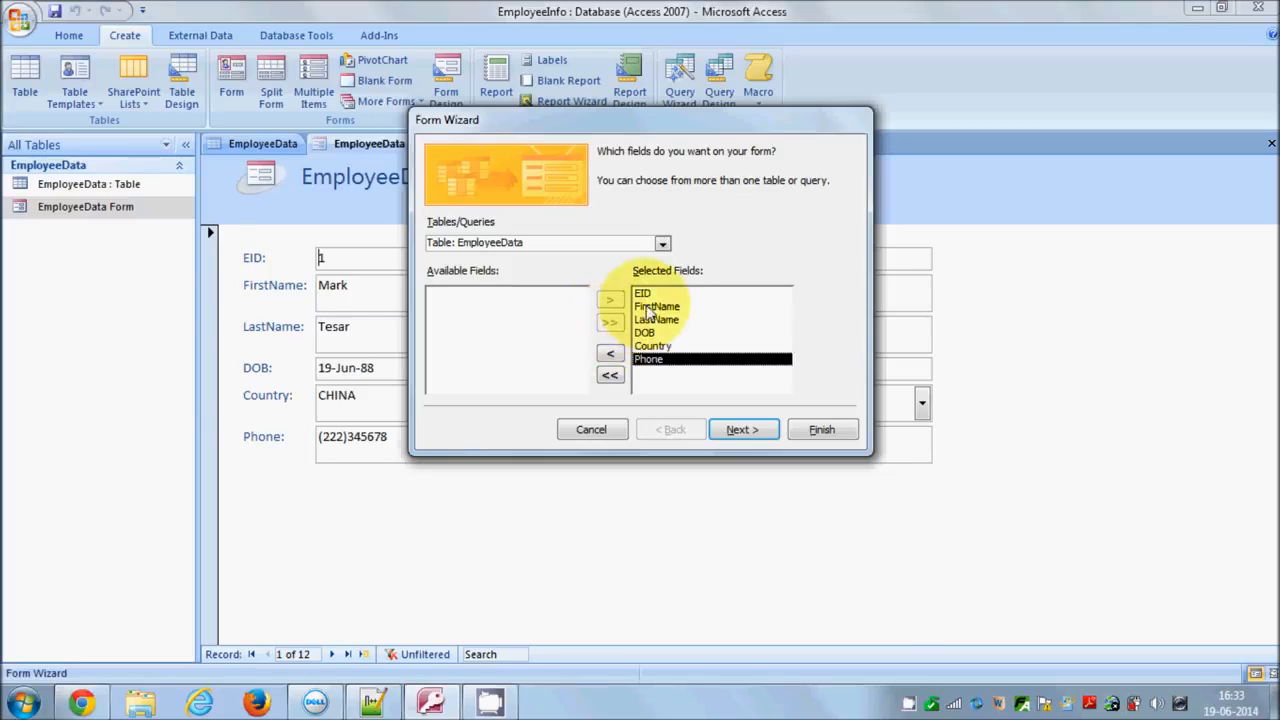
Try taking the EID field out of the selected fields and back in, and reset the selection to all fields
{"action": "left_click", "coordinate": [650, 295]}
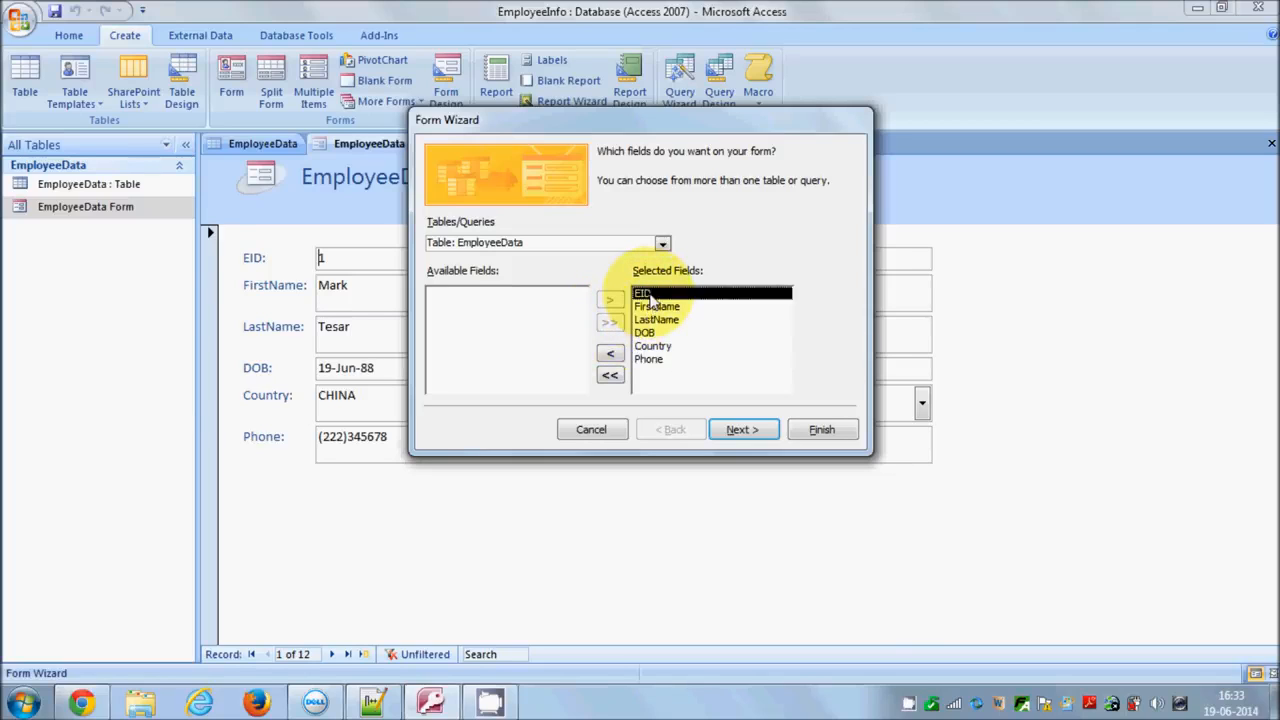
{"action": "left_click", "coordinate": [611, 354]}
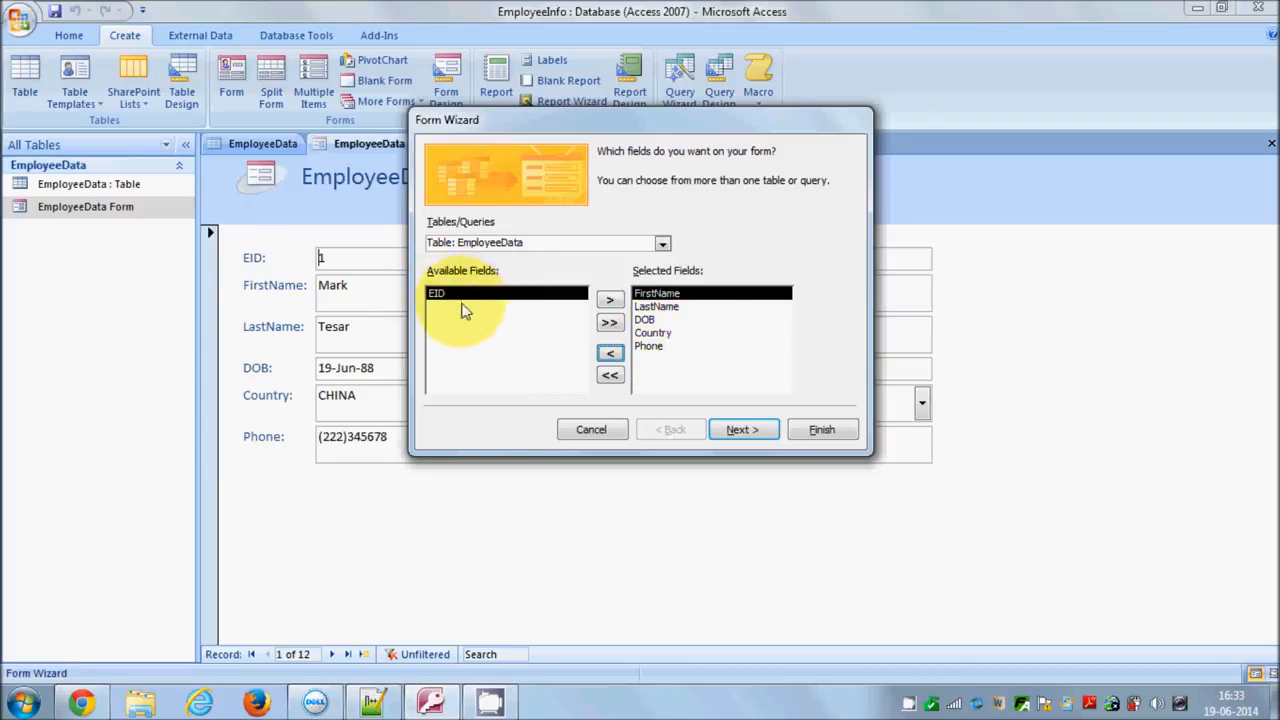
{"action": "left_click", "coordinate": [609, 300]}
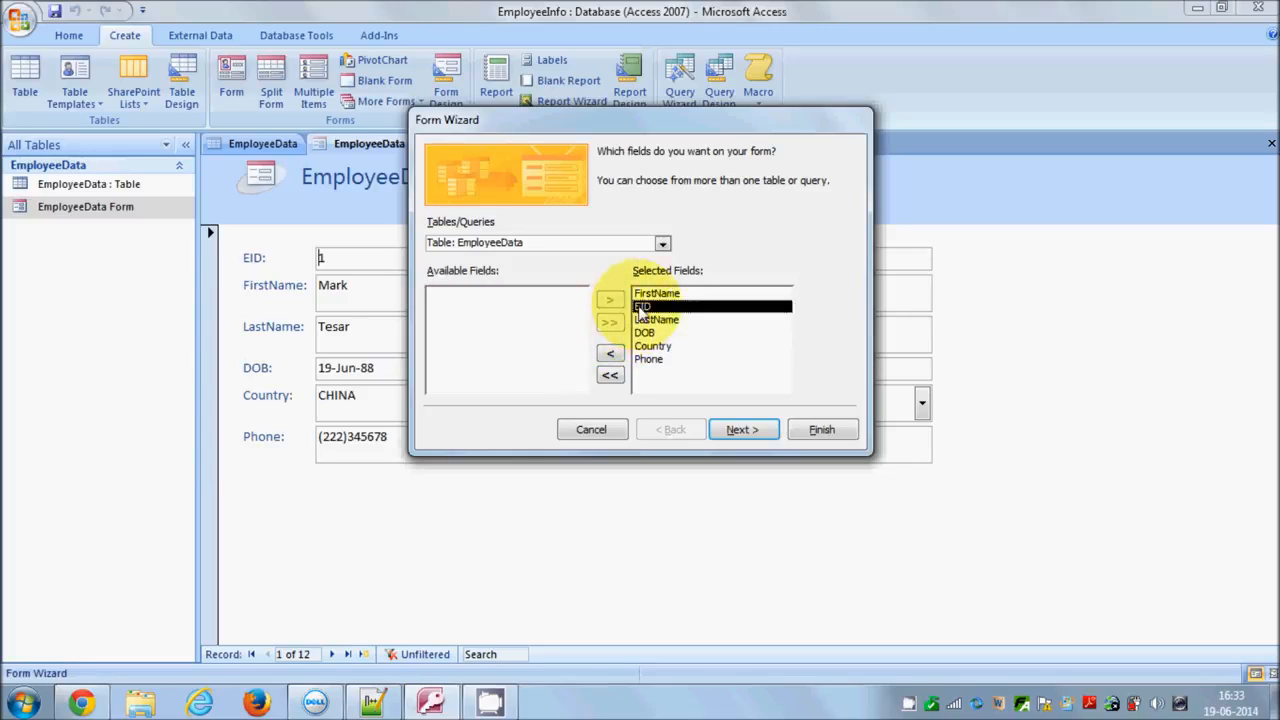
{"action": "left_click", "coordinate": [641, 297]}
{"action": "left_click", "coordinate": [641, 306]}
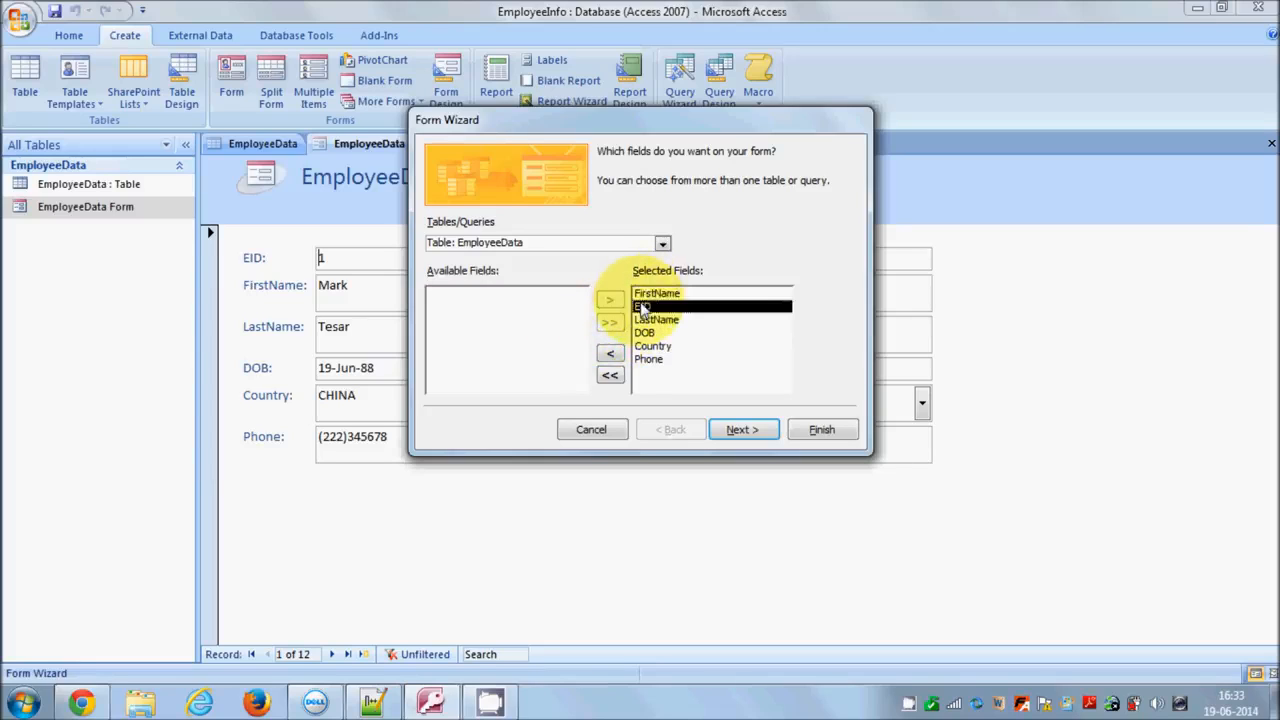
{"action": "left_click", "coordinate": [609, 374]}
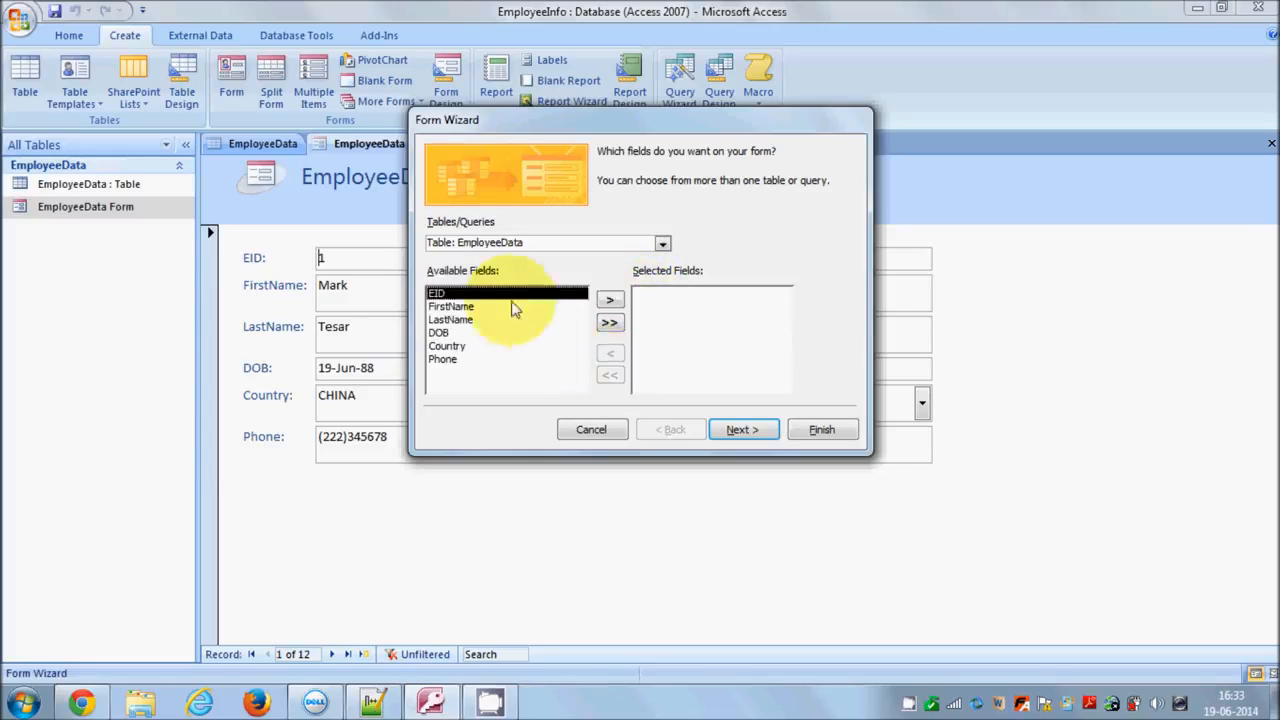
{"action": "left_click", "coordinate": [609, 322]}
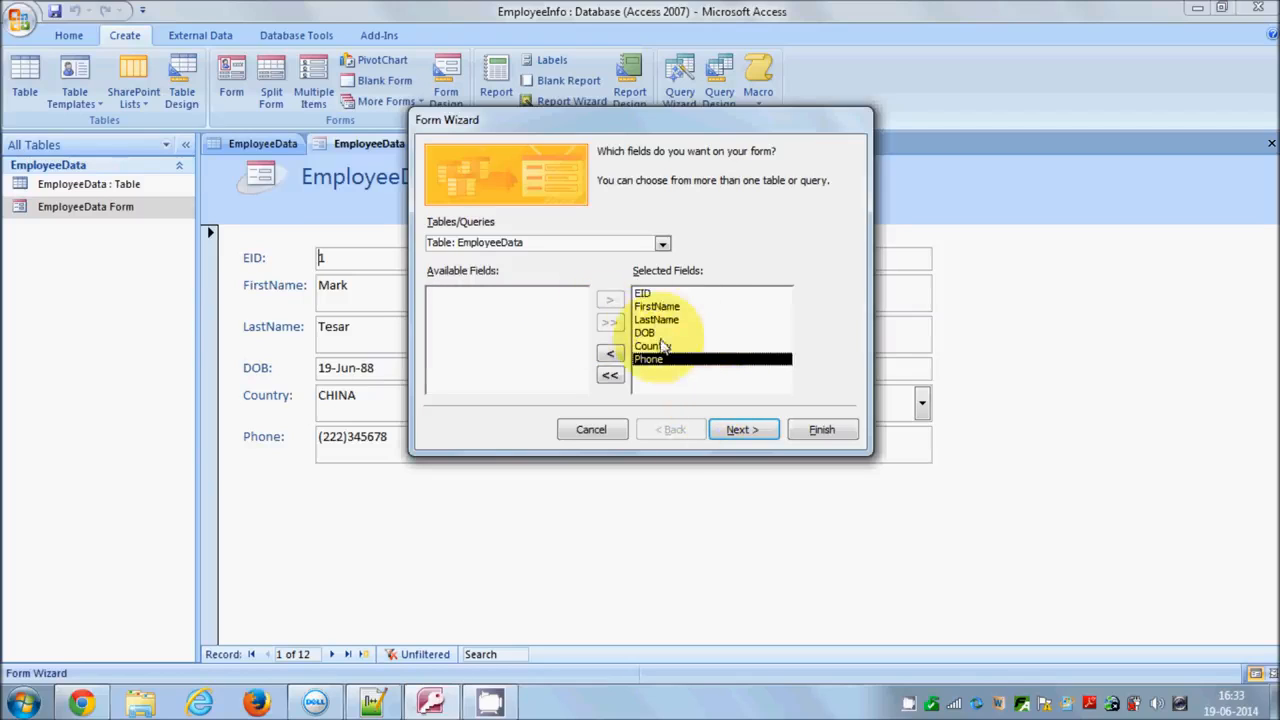
Compare the Tabular, Datasheet and Justified form layouts, and accept the Columnar layout
{"action": "left_click", "coordinate": [737, 430]}
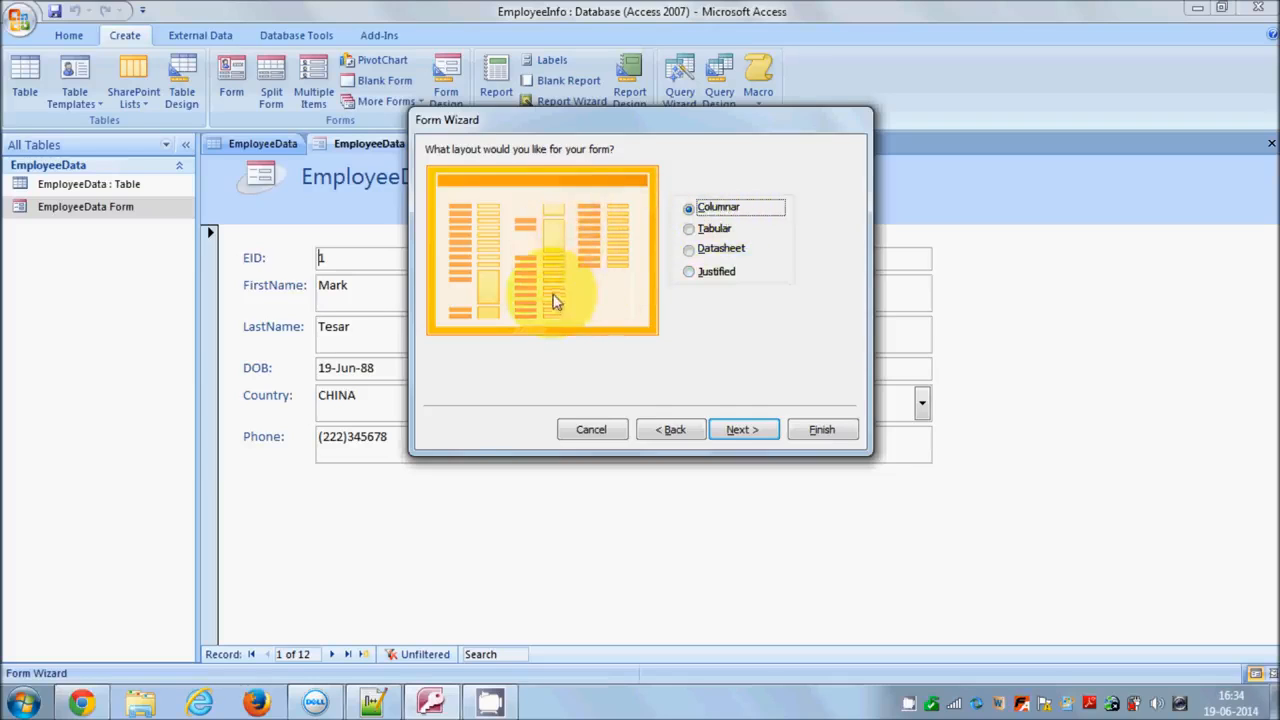
{"action": "left_click", "coordinate": [692, 229]}
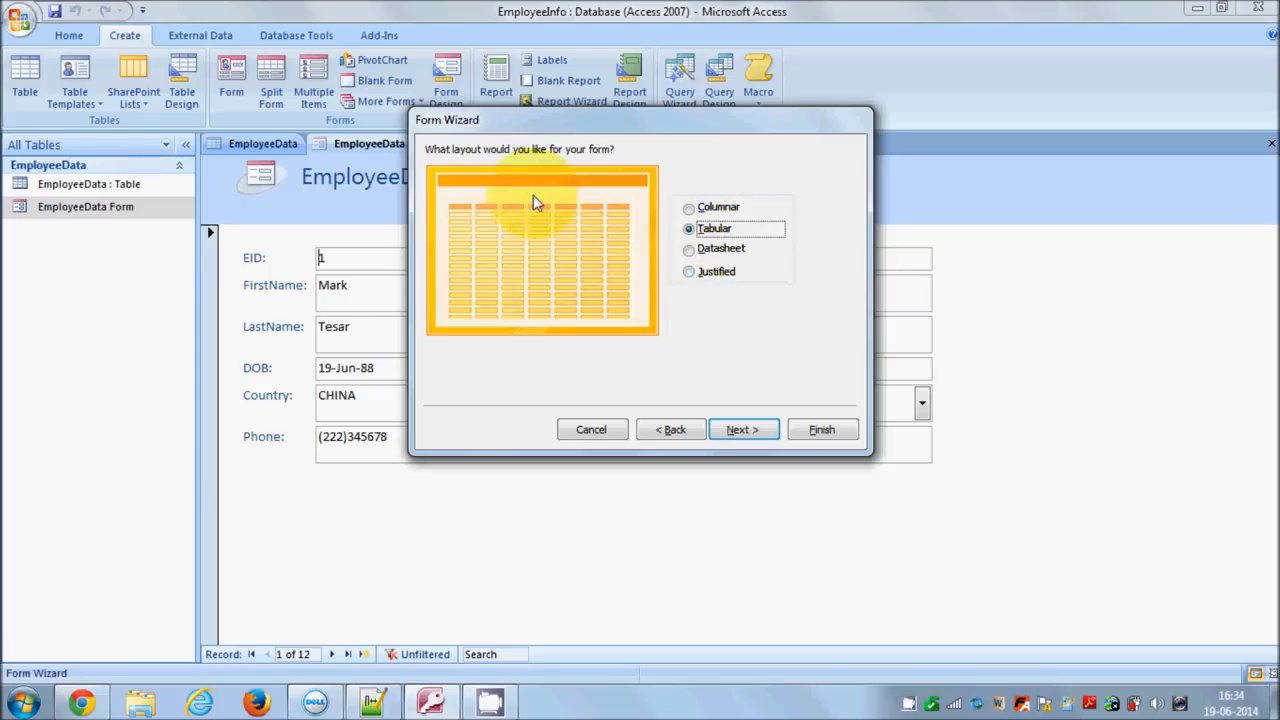
{"action": "left_click", "coordinate": [689, 250]}
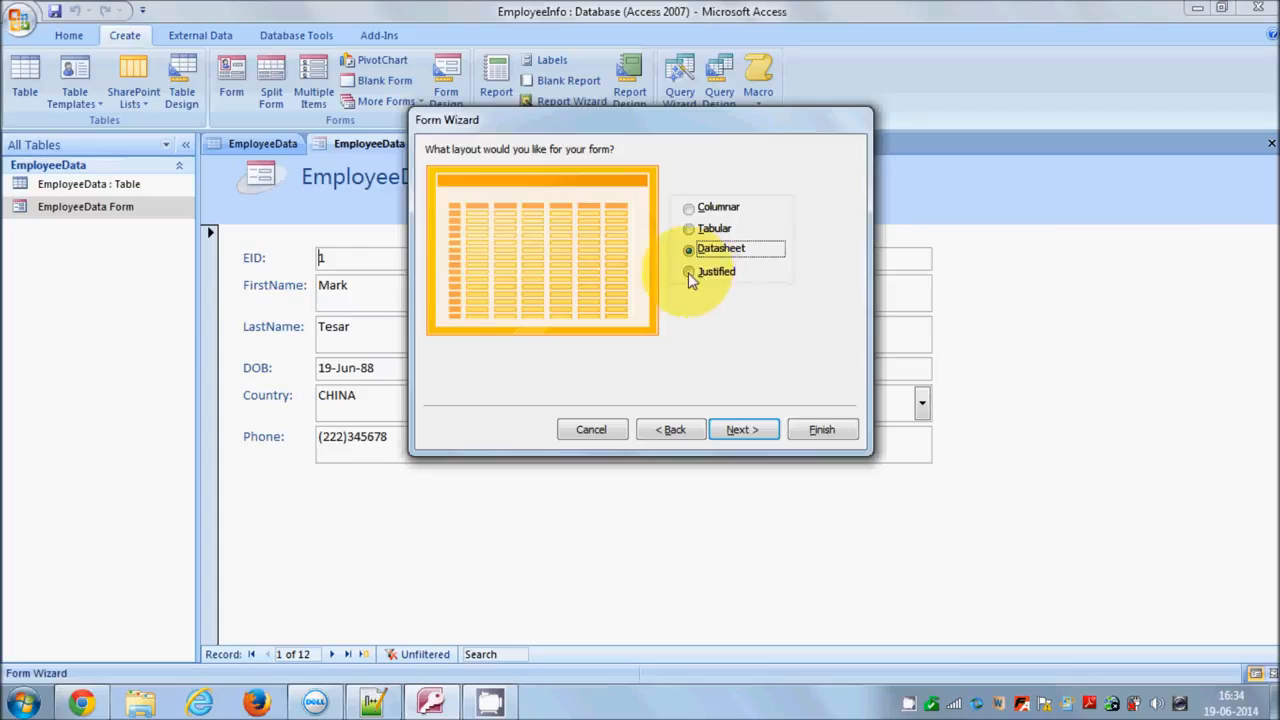
{"action": "left_click", "coordinate": [689, 271]}
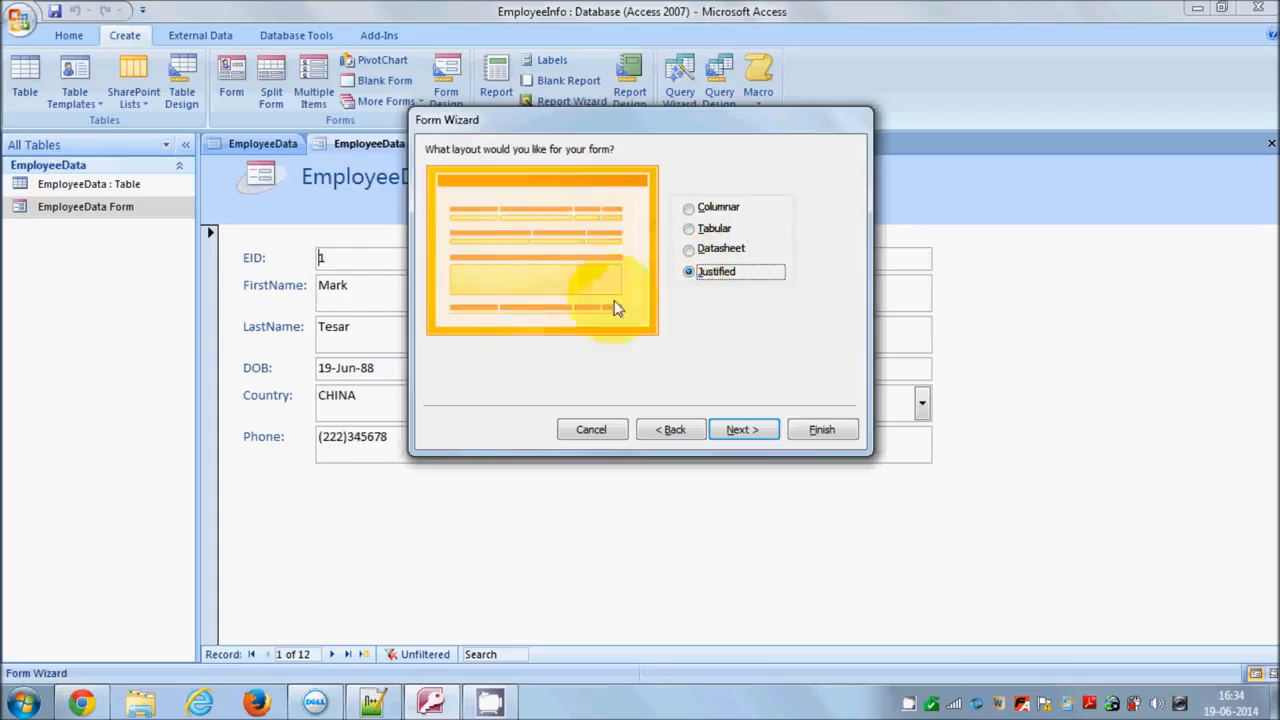
{"action": "left_click", "coordinate": [689, 209]}
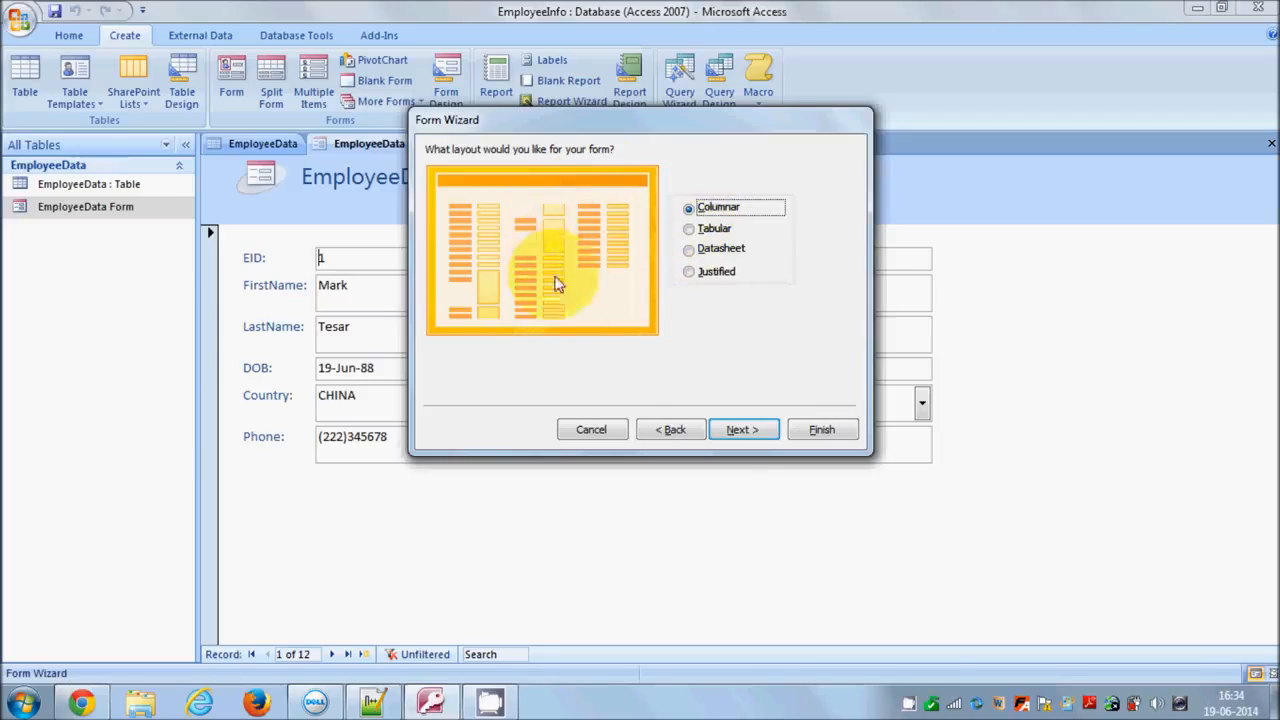
{"action": "left_click", "coordinate": [738, 430]}
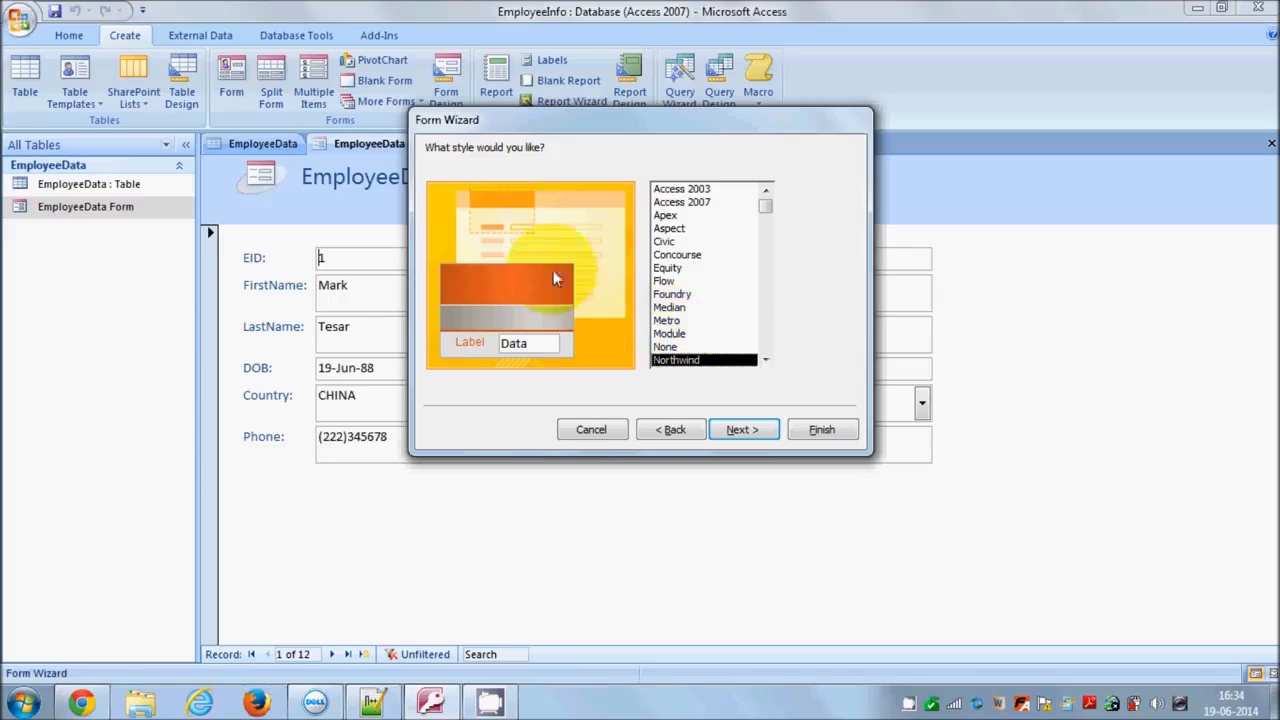
Preview the available form styles, including Metro, Foundry, Equity, Civic, Module and Northwind
{"action": "left_click", "coordinate": [666, 320]}
{"action": "left_click", "coordinate": [670, 294]}
{"action": "left_click", "coordinate": [678, 268]}
{"action": "left_click", "coordinate": [680, 242]}
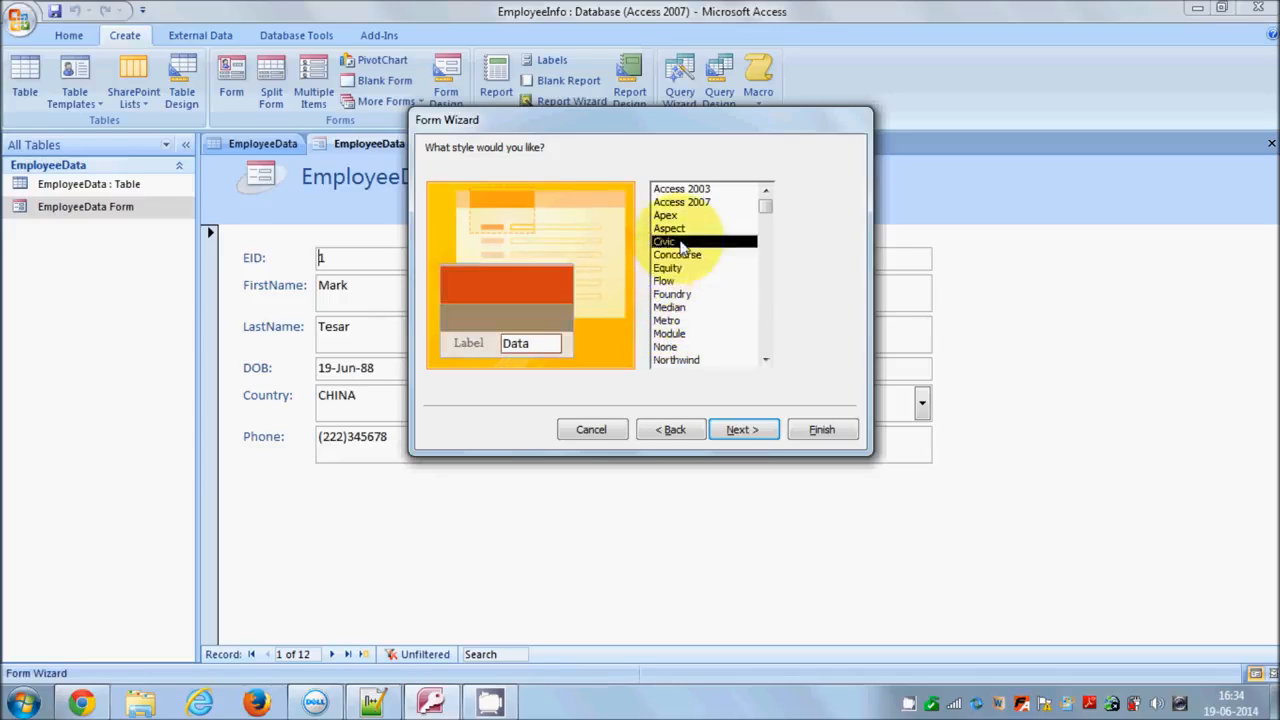
{"action": "left_click", "coordinate": [679, 294]}
{"action": "left_click", "coordinate": [677, 322]}
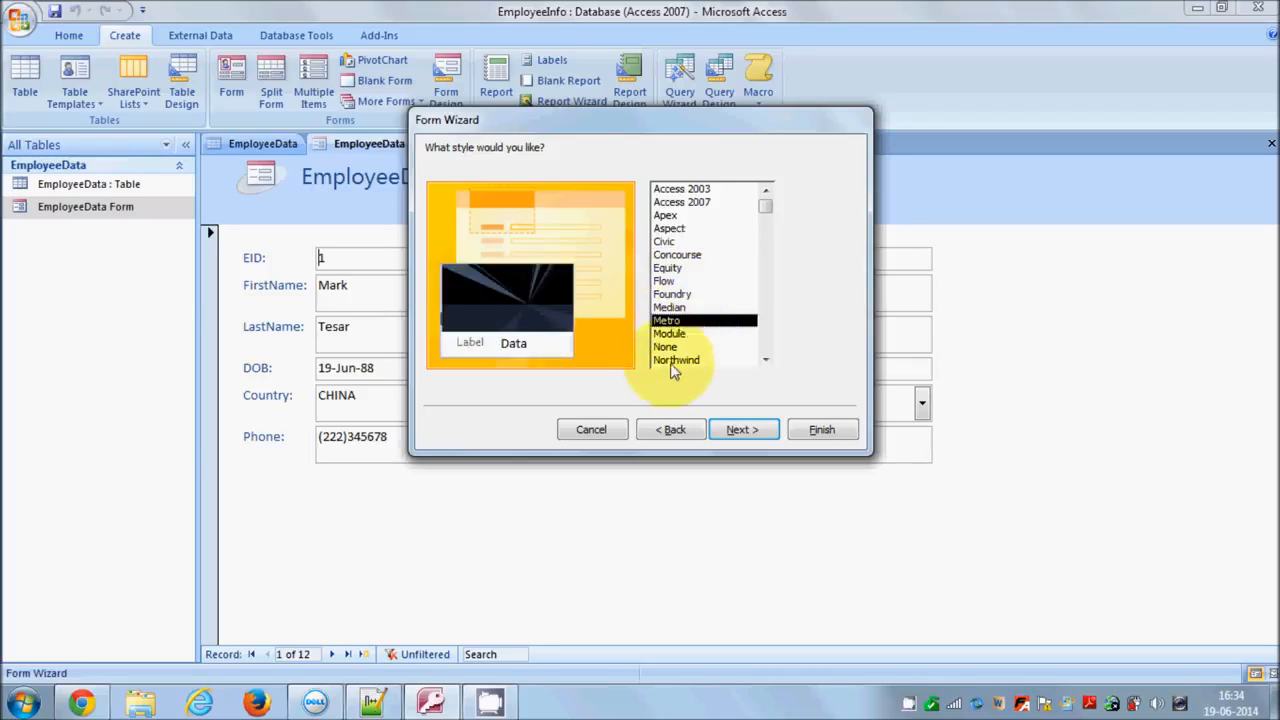
{"action": "left_click", "coordinate": [676, 360]}
{"action": "left_click", "coordinate": [666, 347]}
{"action": "left_click", "coordinate": [670, 333]}
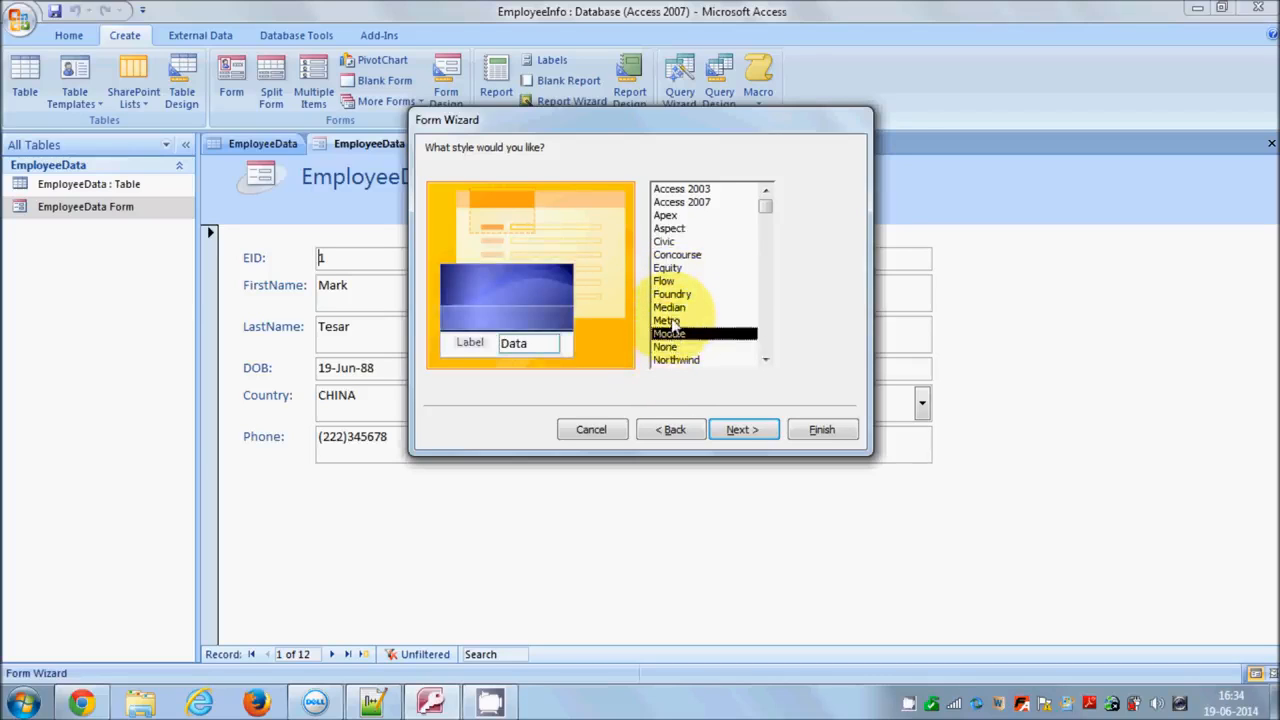
{"action": "left_click", "coordinate": [674, 321]}
{"action": "left_click", "coordinate": [670, 307]}
{"action": "left_click", "coordinate": [672, 294]}
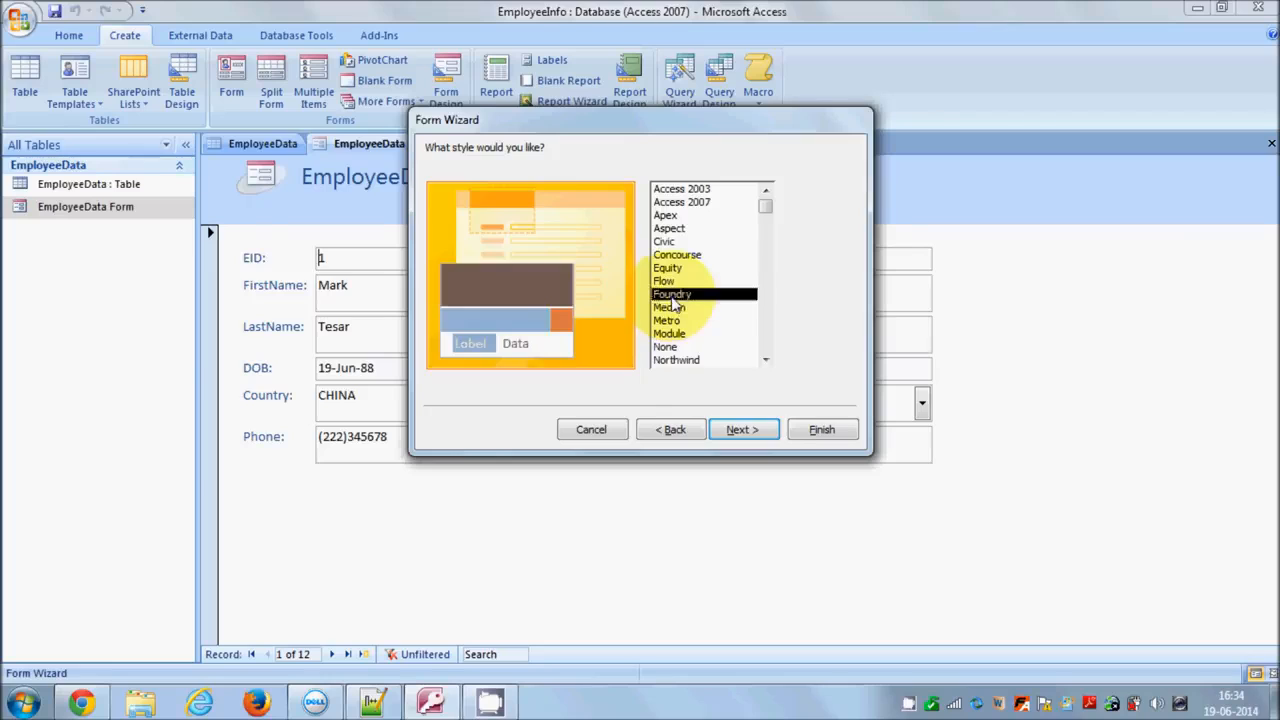
{"action": "left_click", "coordinate": [670, 282]}
{"action": "left_click", "coordinate": [670, 268]}
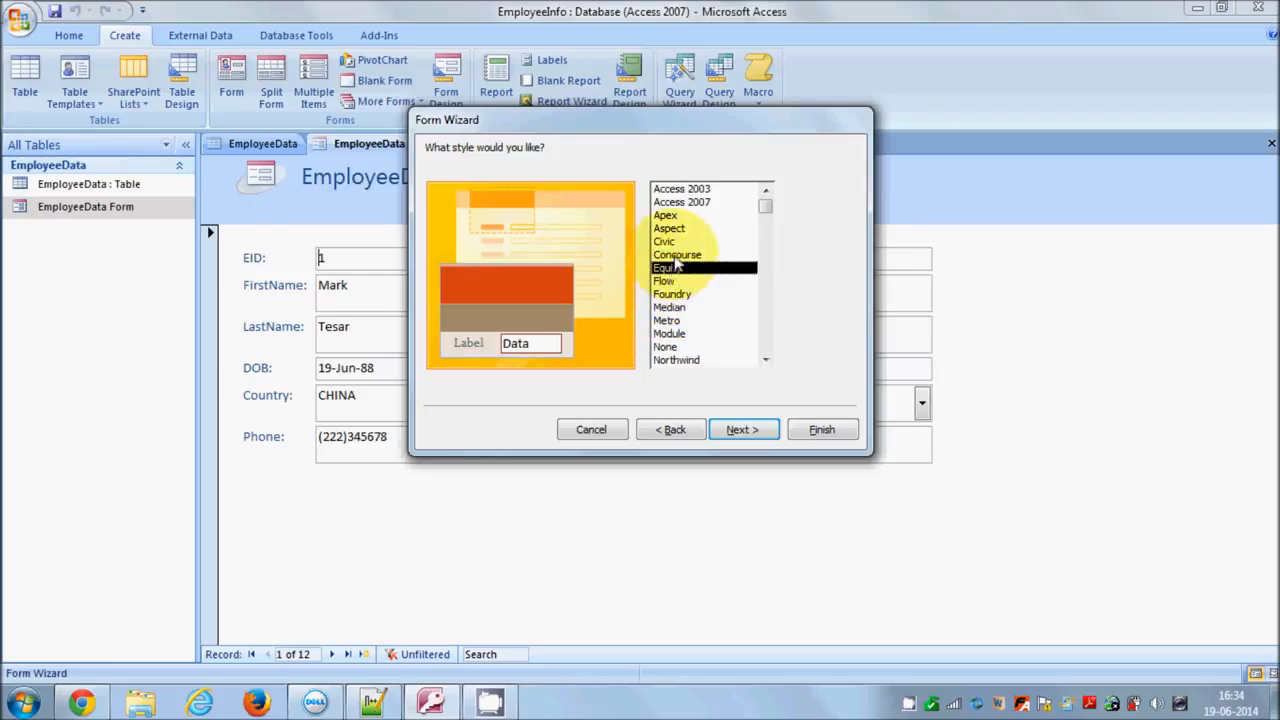
{"action": "left_click", "coordinate": [664, 241]}
{"action": "left_click", "coordinate": [669, 228]}
{"action": "left_click", "coordinate": [667, 268]}
{"action": "left_click", "coordinate": [671, 294]}
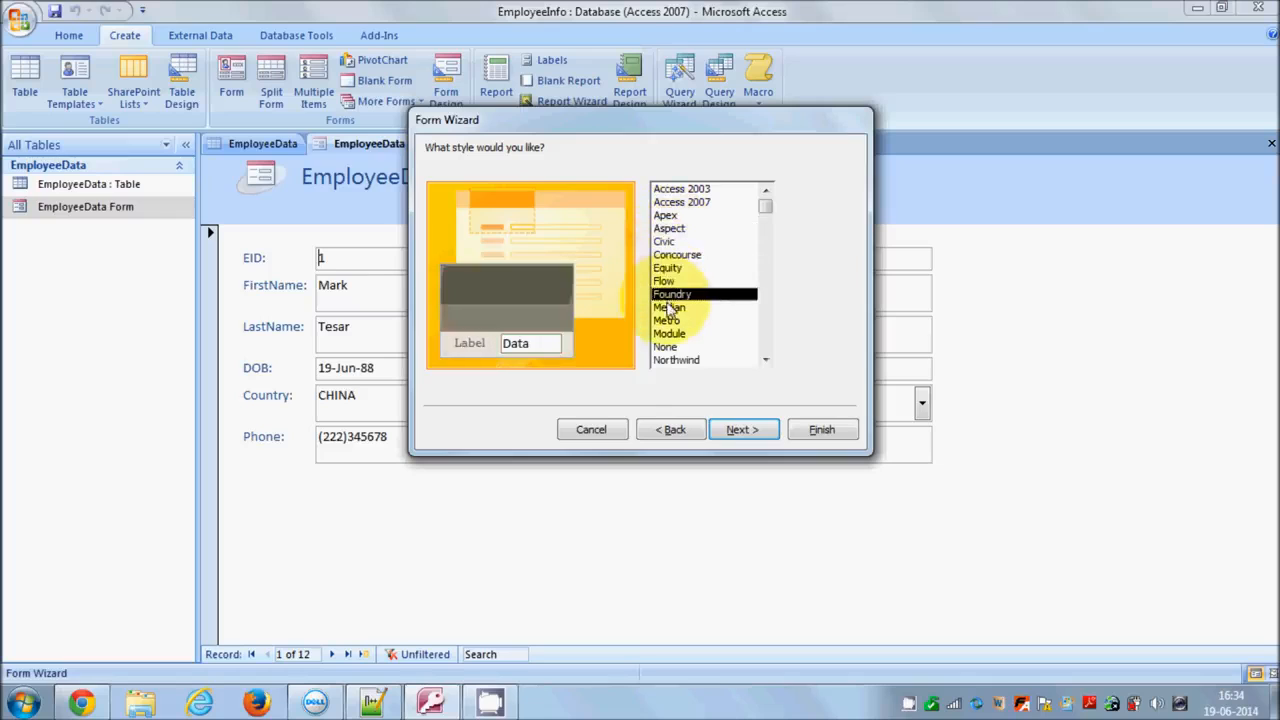
{"action": "left_click", "coordinate": [668, 294]}
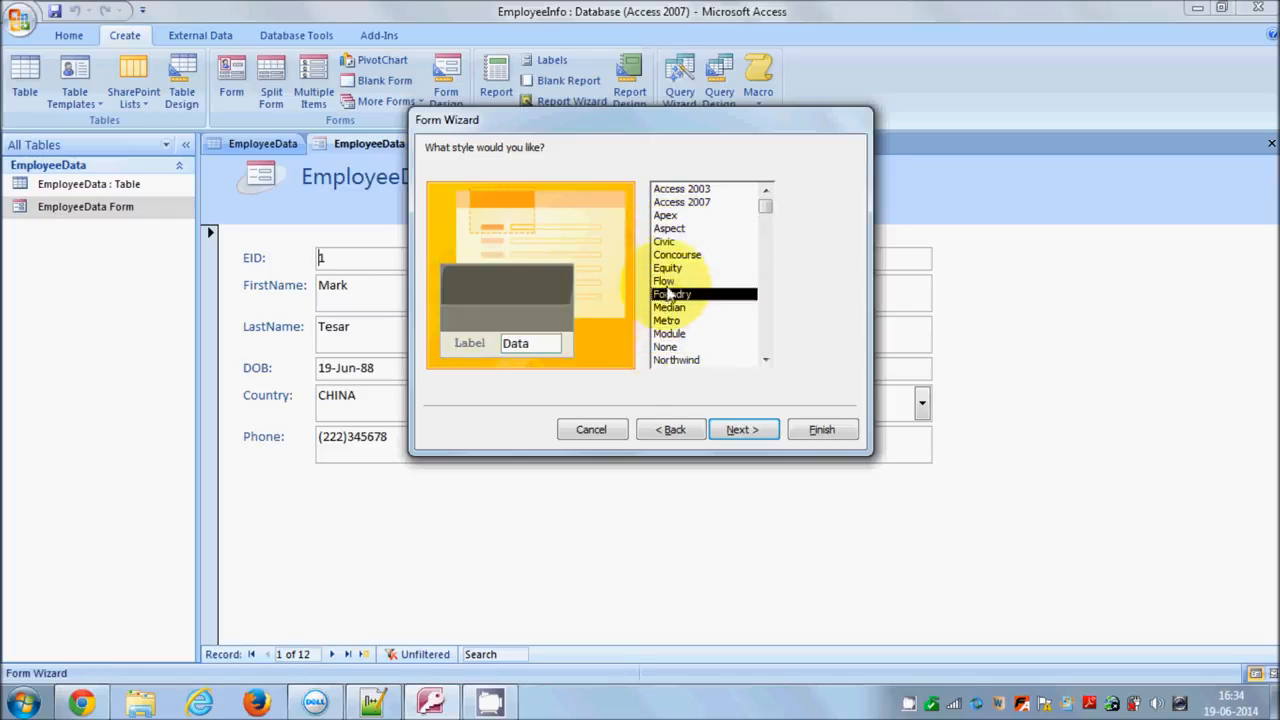
Choose the Equity style for the new form and proceed to the wizard's final page
{"action": "left_click", "coordinate": [667, 268]}
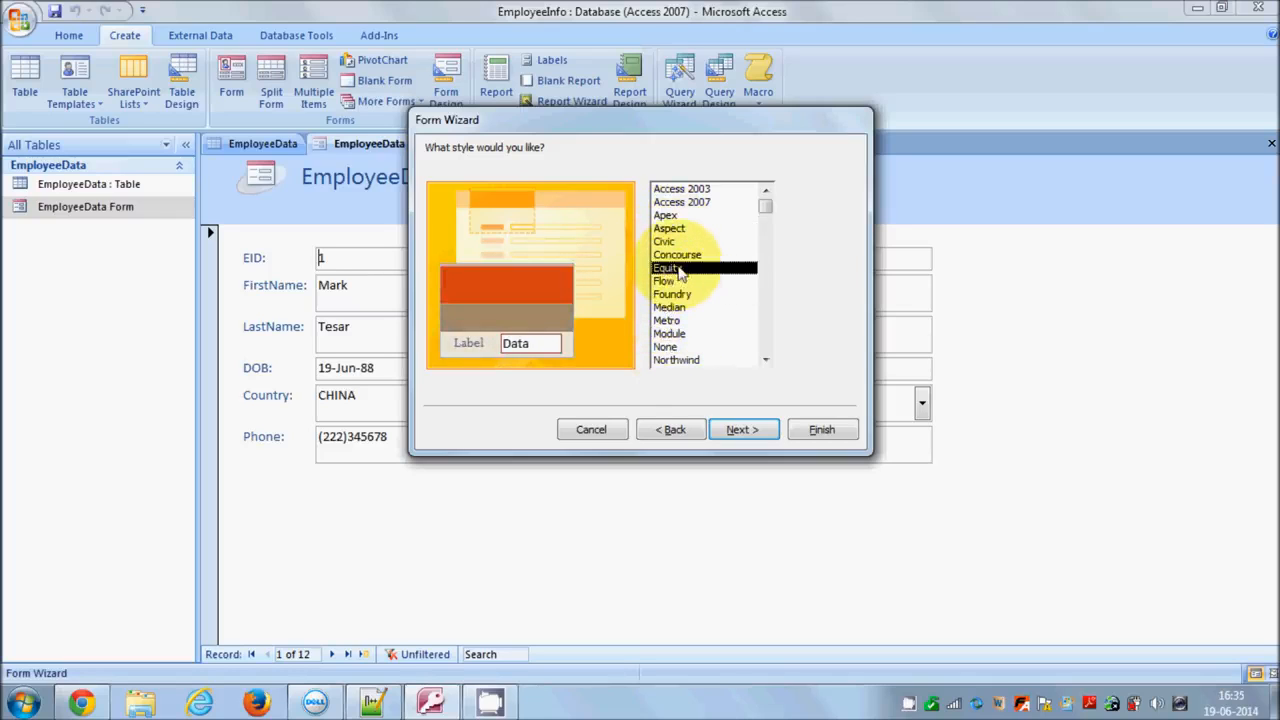
{"action": "left_click", "coordinate": [735, 430]}
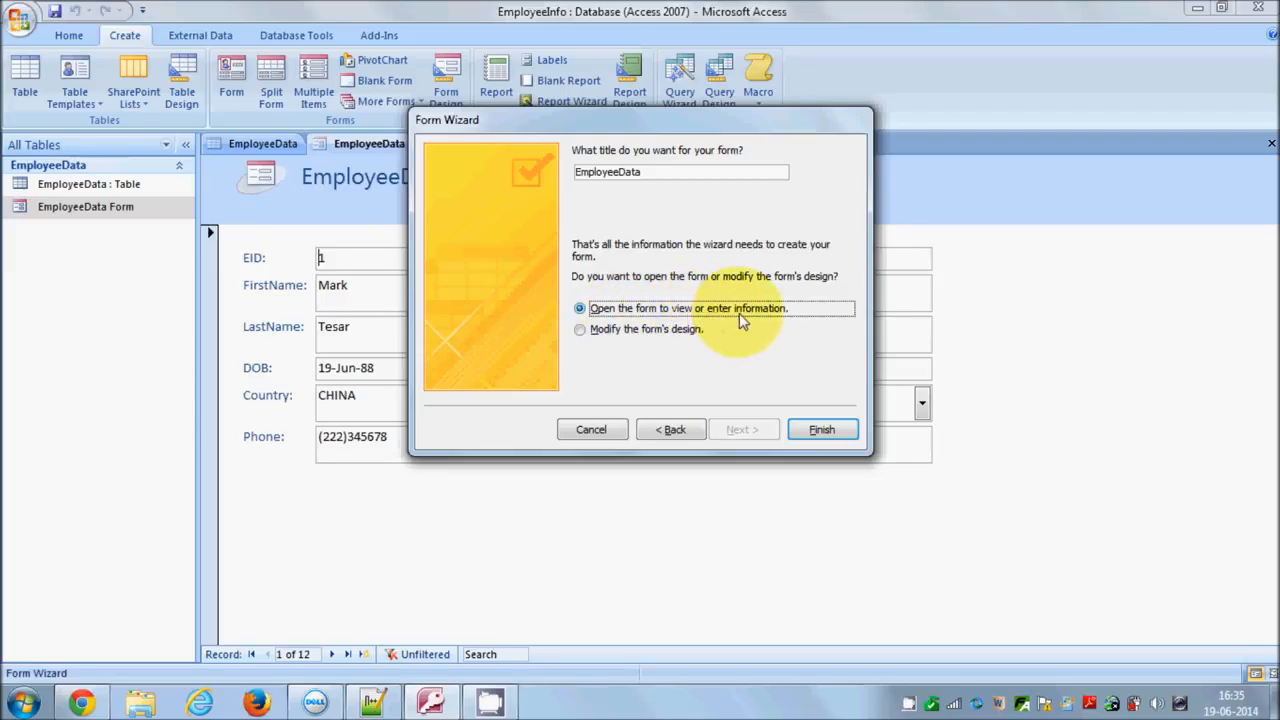
Title the form "Employee Info Form" and finish the wizard with the option to modify the form's design
{"action": "left_click", "coordinate": [598, 336]}
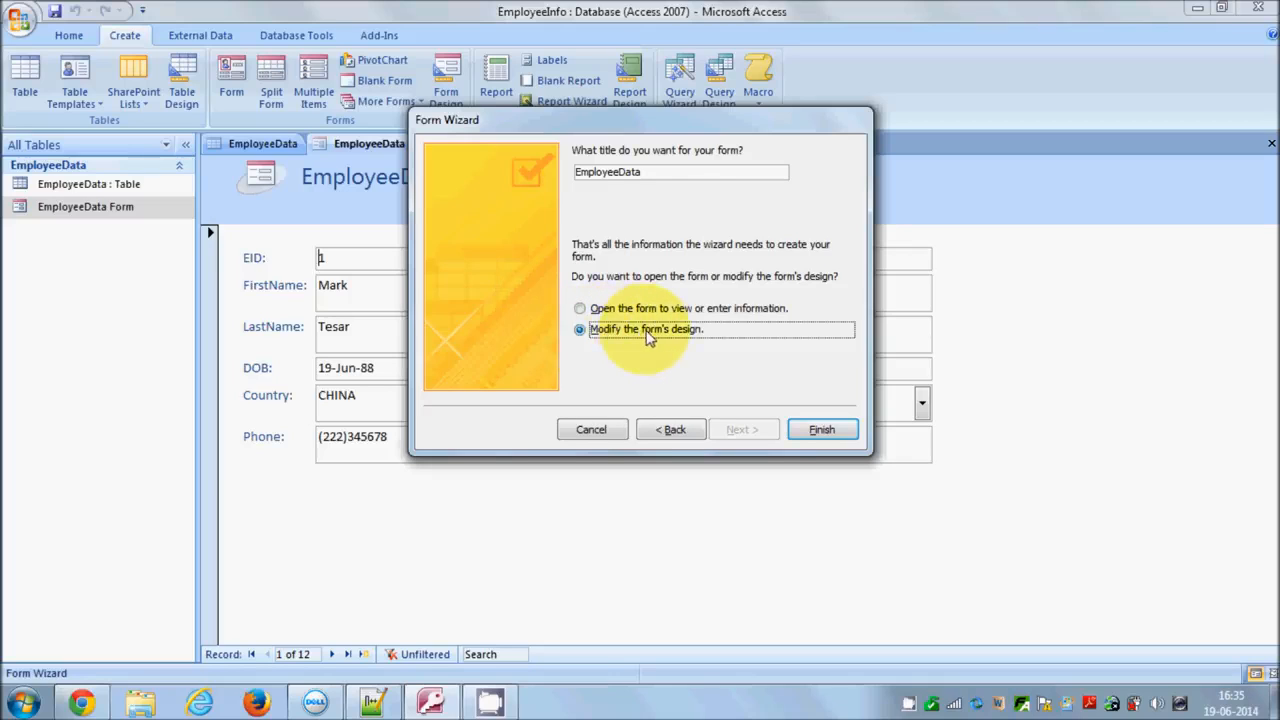
{"action": "left_click", "coordinate": [652, 174]}
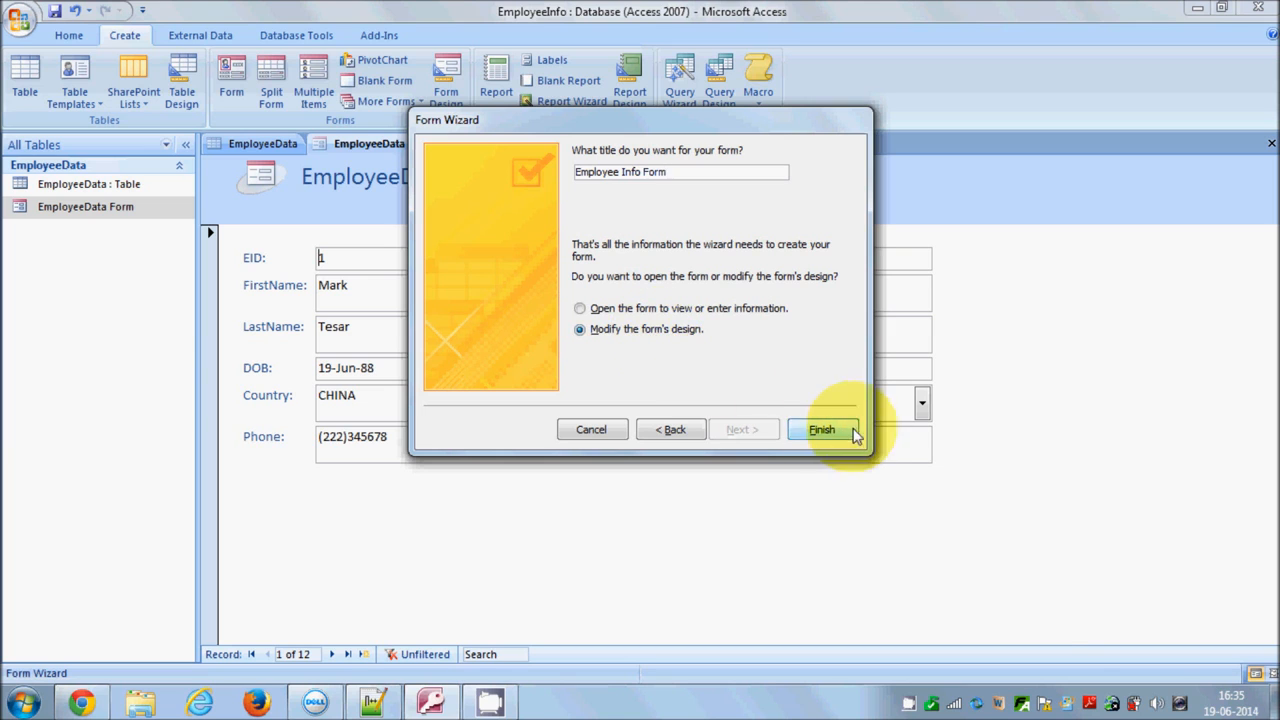
{"action": "left_click", "coordinate": [818, 430]}
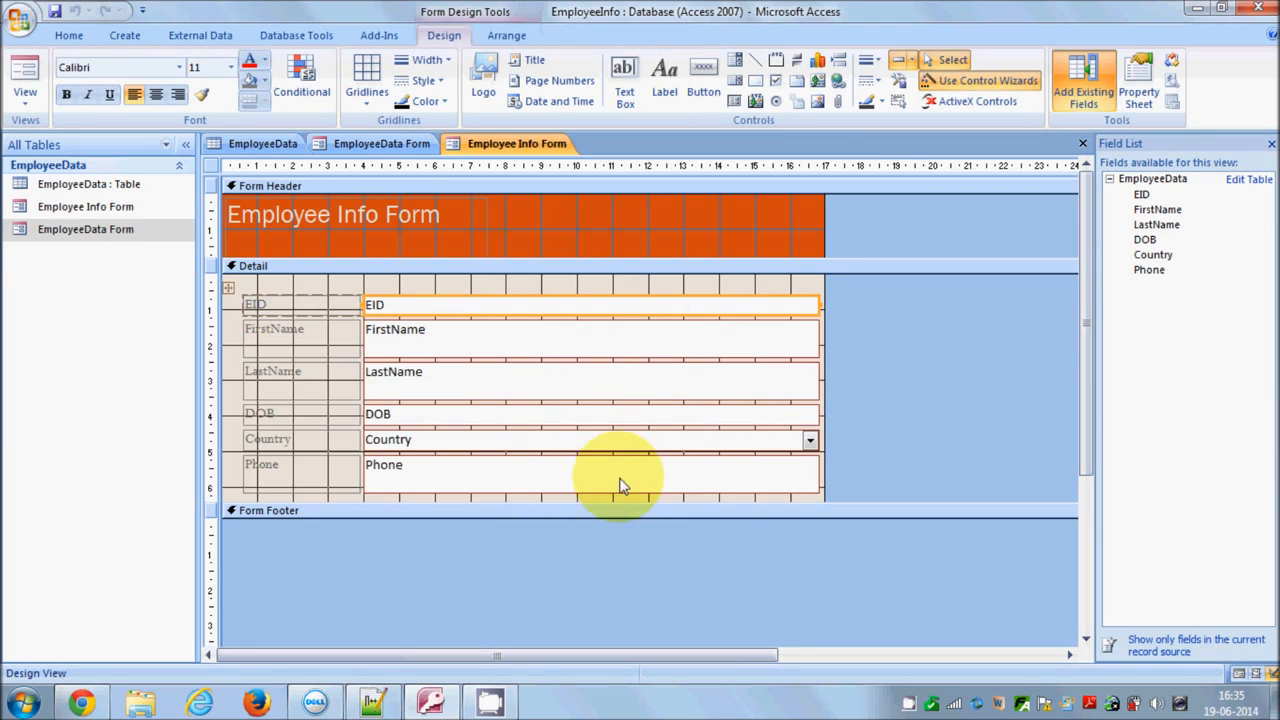
Extend the form footer to about 2 cm high and the detail section to about 9 cm high
{"action": "left_click_drag", "start_coordinate": [689, 518], "coordinate": [689, 594]}
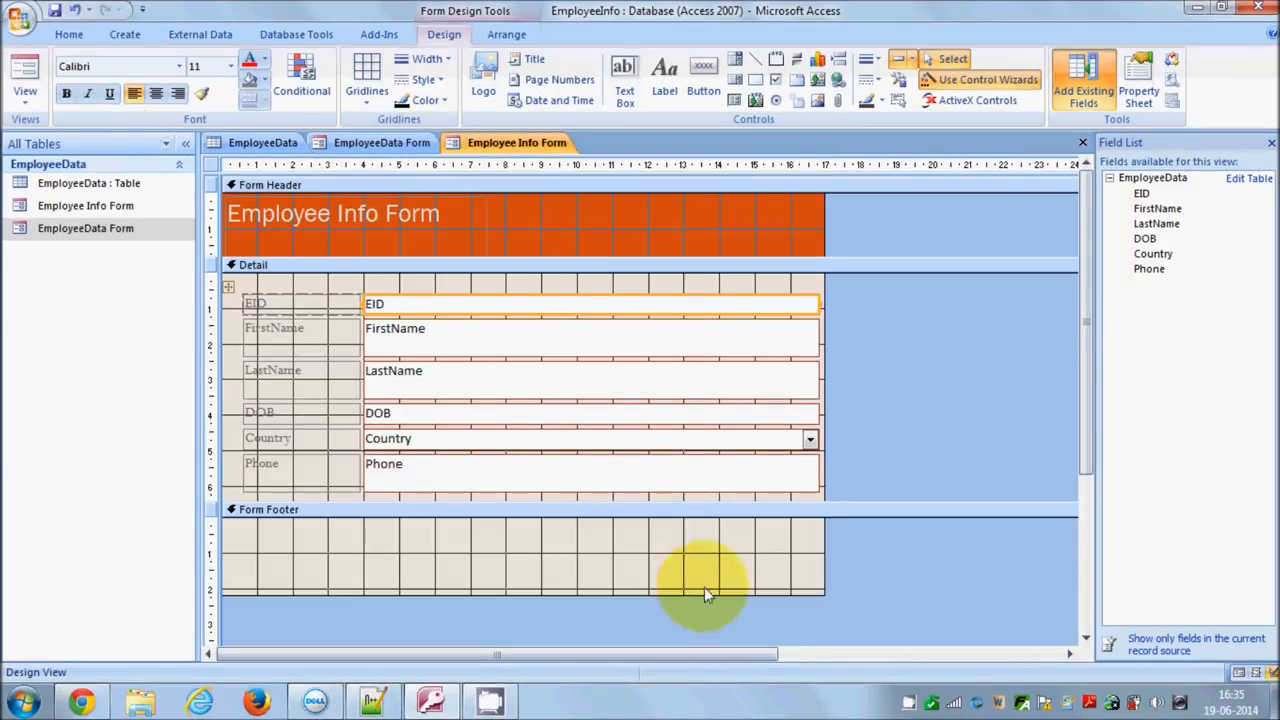
{"action": "left_click", "coordinate": [745, 512]}
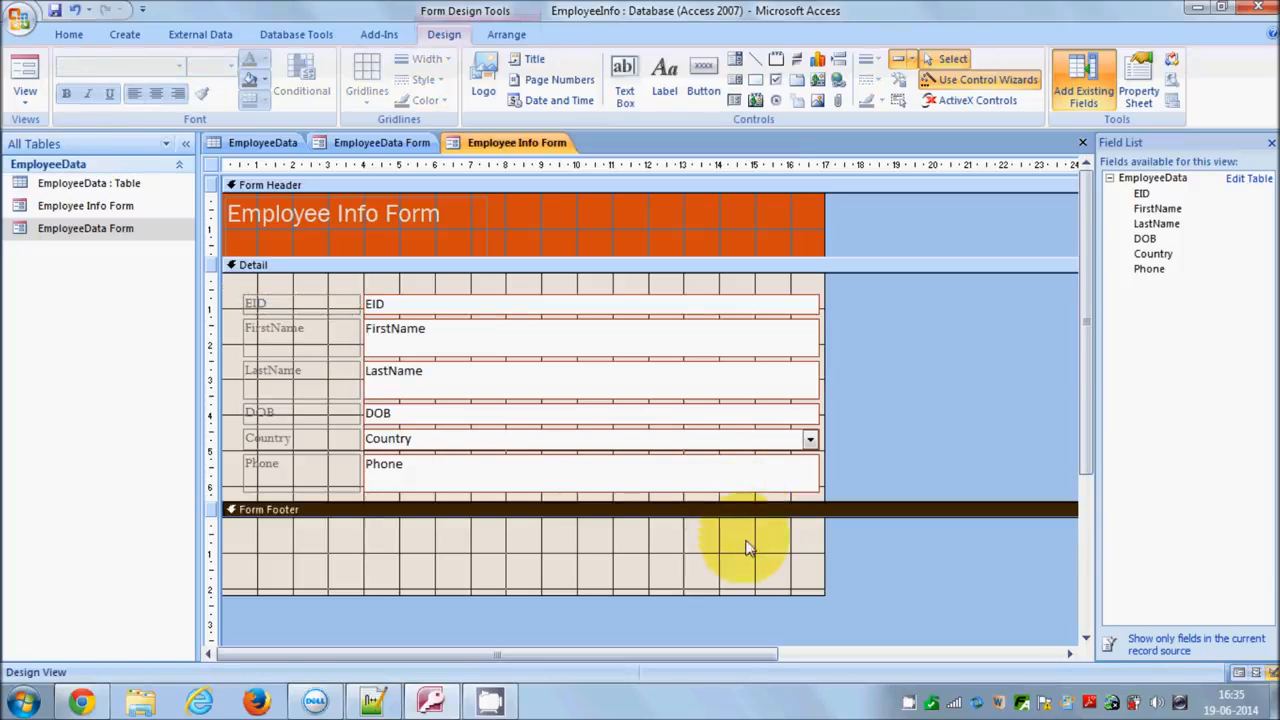
{"action": "left_click_drag", "start_coordinate": [809, 501], "coordinate": [800, 608]}
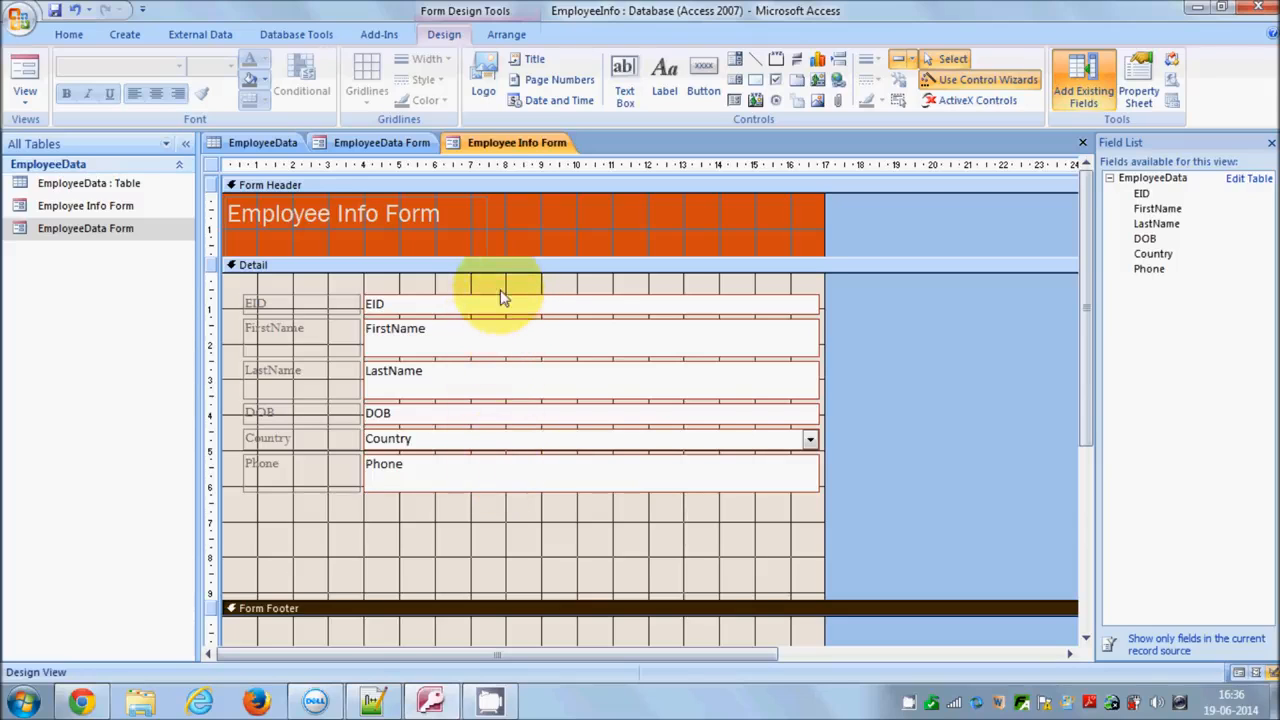
Give all the field boxes in the detail section, from EID to Phone, a green fill color
{"action": "left_click_drag", "start_coordinate": [498, 283], "coordinate": [520, 503]}
{"action": "right_click", "coordinate": [529, 431]}
{"action": "mouse_move", "coordinate": [622, 360]}
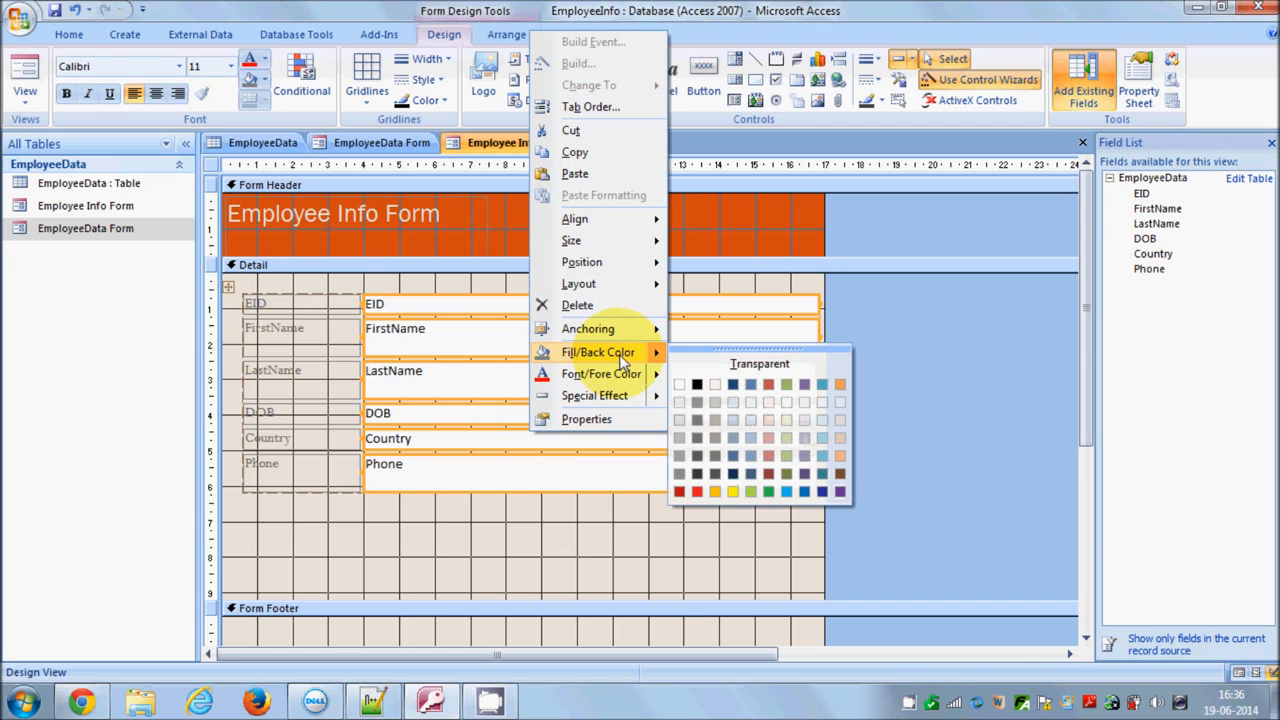
{"action": "left_click", "coordinate": [787, 385]}
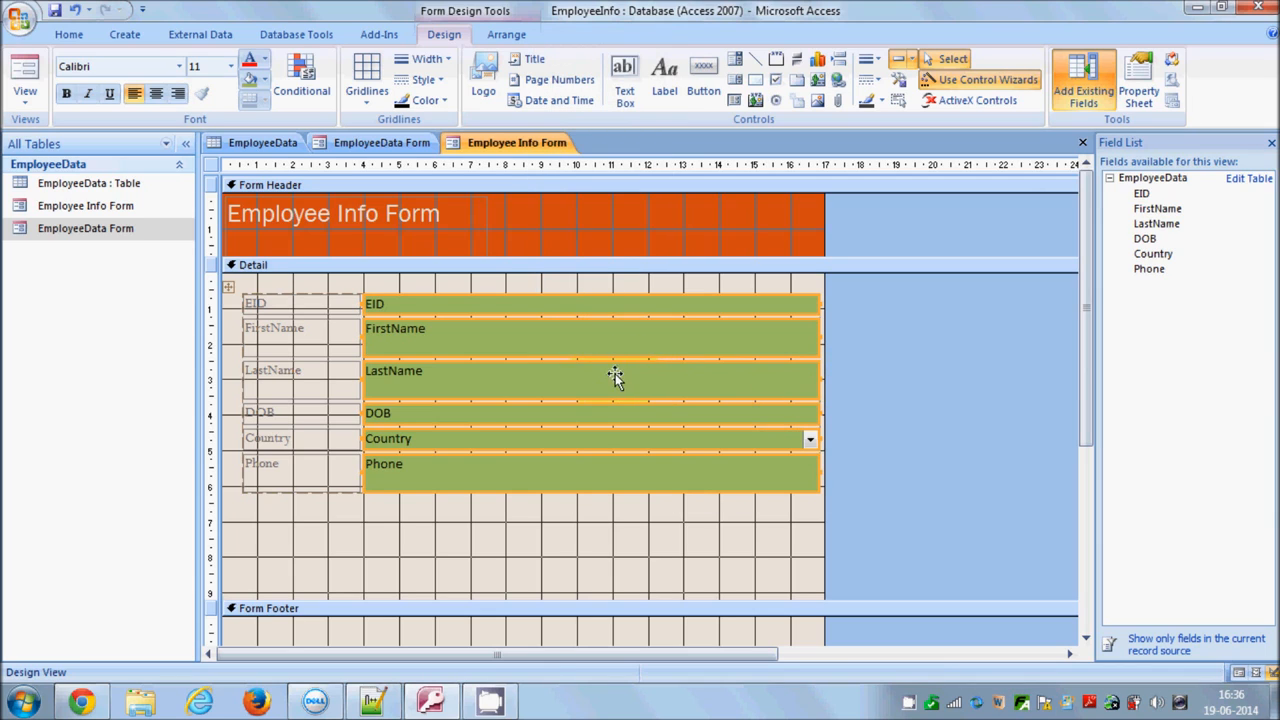
Give all the labels in the detail section, from EID to Phone, a dark green fill color
{"action": "left_click", "coordinate": [290, 299], "text": "shift"}
{"action": "mouse_move", "coordinate": [275, 285]}
{"action": "left_mouse_down"}
{"action": "mouse_move", "coordinate": [271, 300]}
{"action": "mouse_move", "coordinate": [275, 290]}
{"action": "left_mouse_up"}
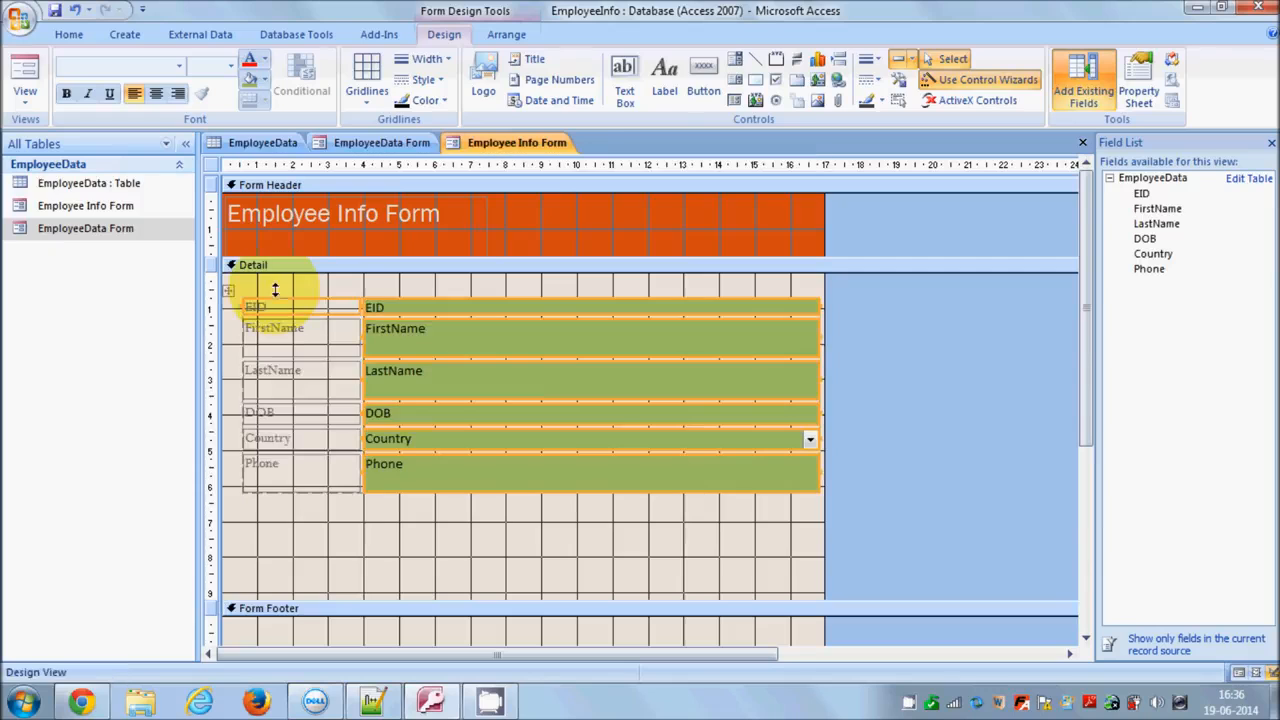
{"action": "left_click_drag", "start_coordinate": [296, 515], "coordinate": [296, 302]}
{"action": "right_click", "coordinate": [299, 335]}
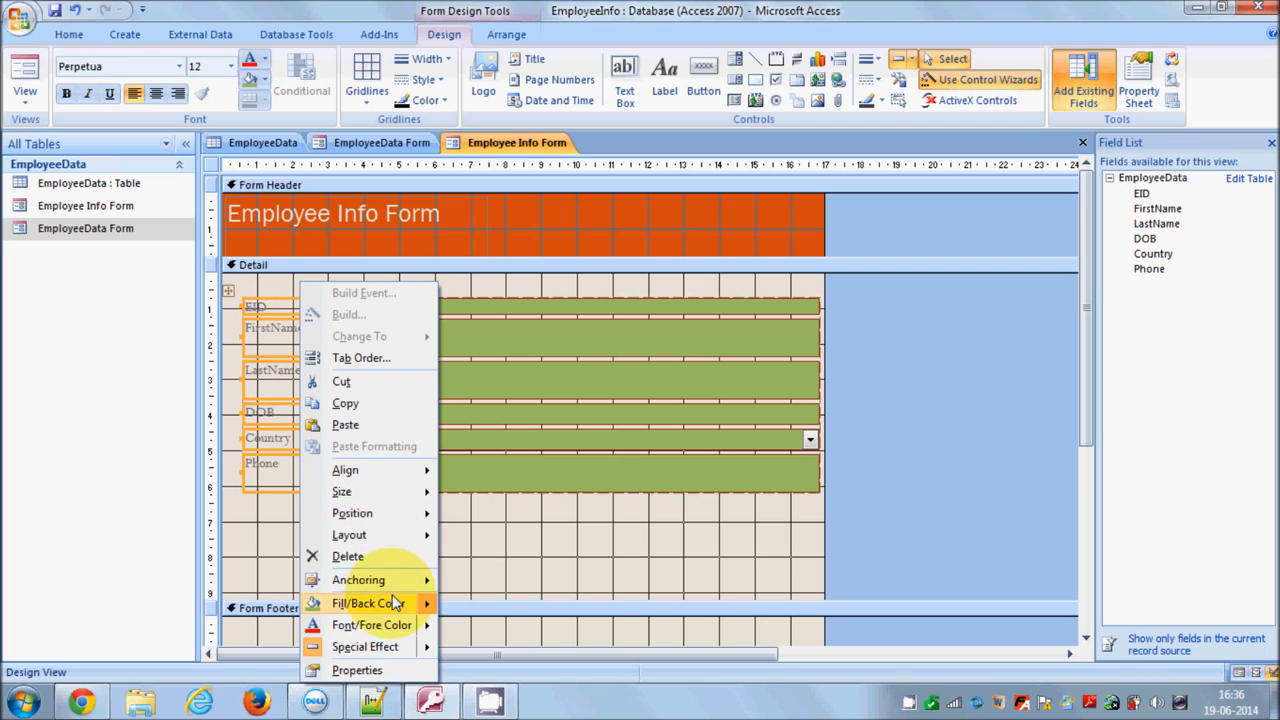
{"action": "mouse_move", "coordinate": [395, 603]}
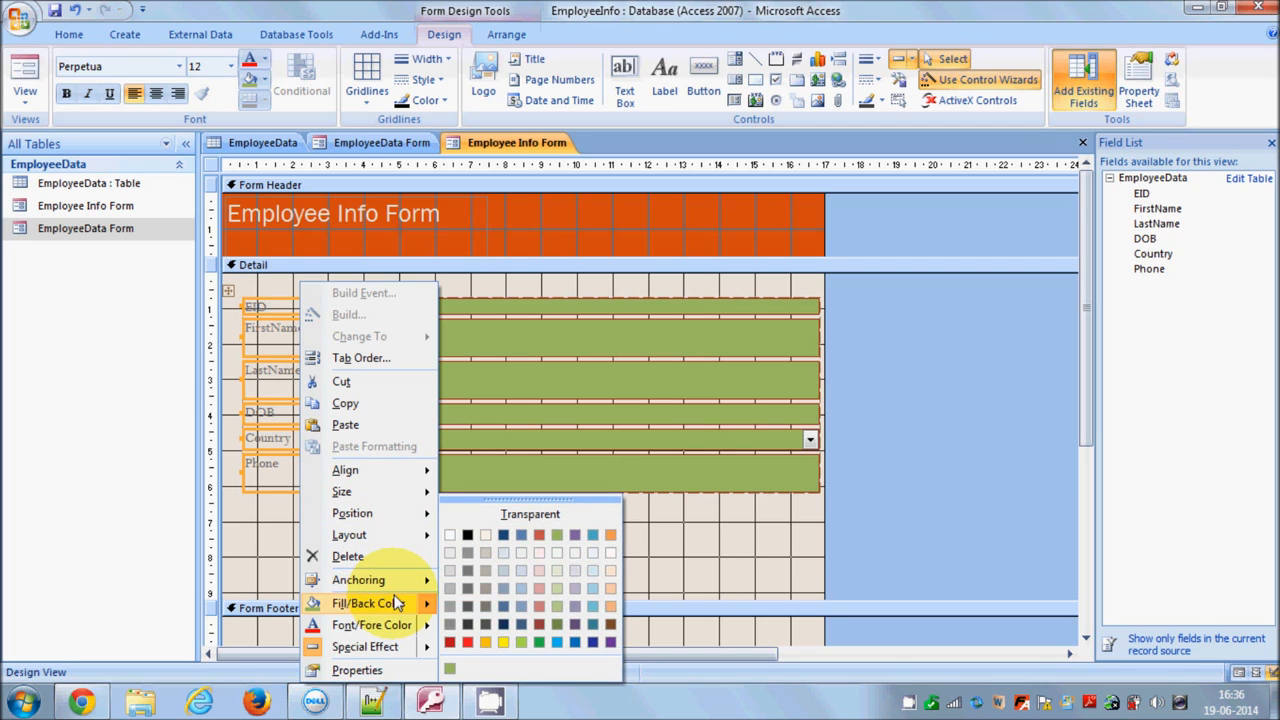
{"action": "left_click", "coordinate": [560, 632]}
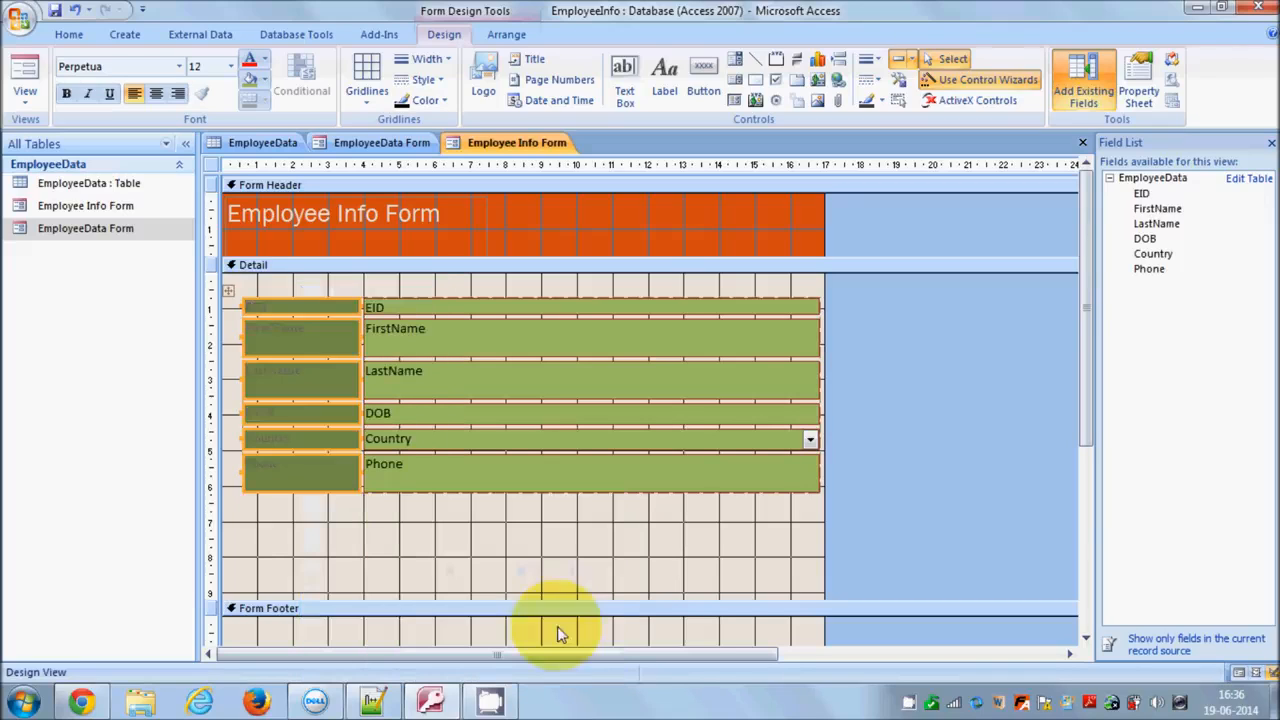
{"action": "left_click", "coordinate": [476, 548]}
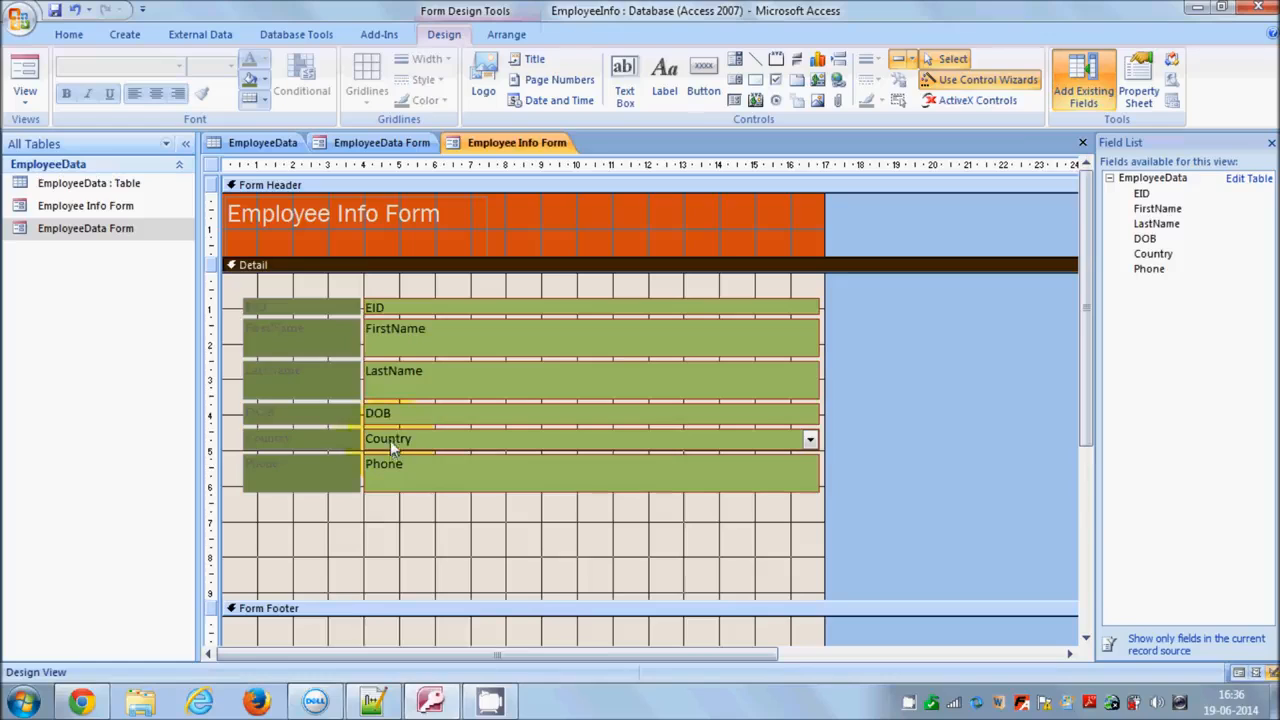
{"action": "left_click", "coordinate": [325, 343]}
{"action": "left_click", "coordinate": [535, 384]}
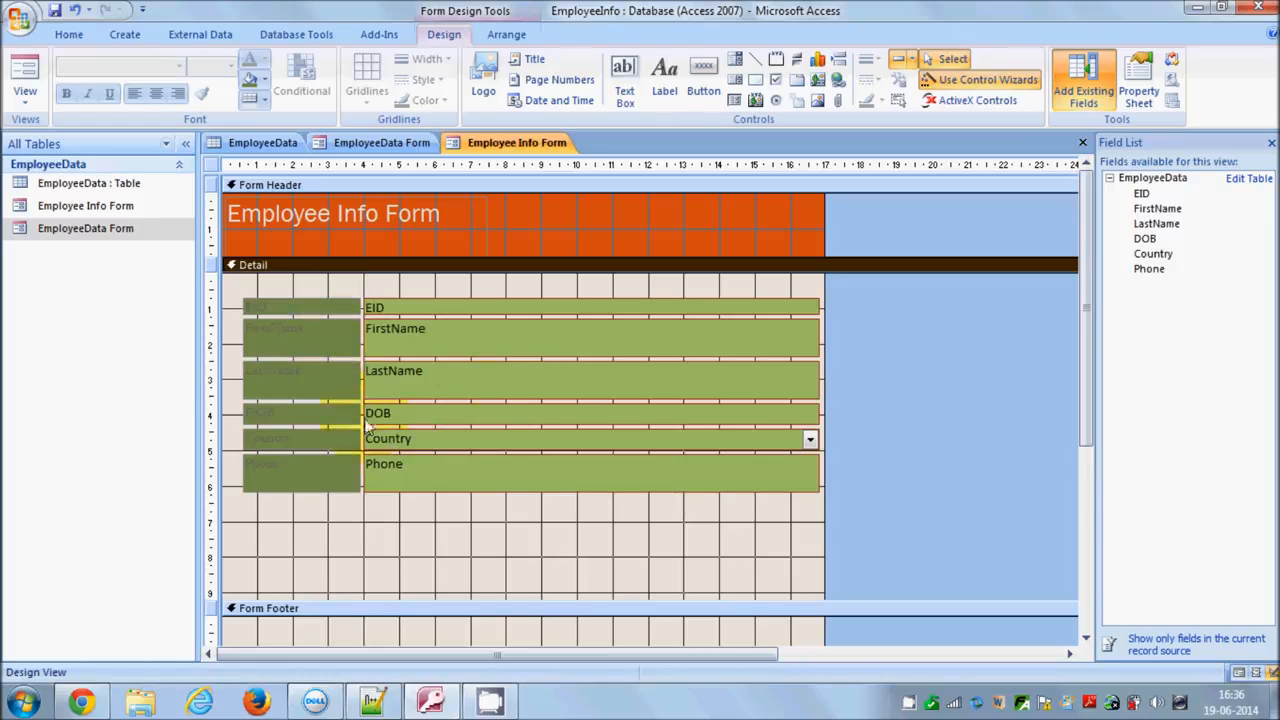
Narrow the column of field boxes in the detail section to about 8.5 cm wide
{"action": "left_click", "coordinate": [805, 343]}
{"action": "left_click_drag", "start_coordinate": [820, 336], "coordinate": [687, 334]}
{"action": "left_click", "coordinate": [677, 340]}
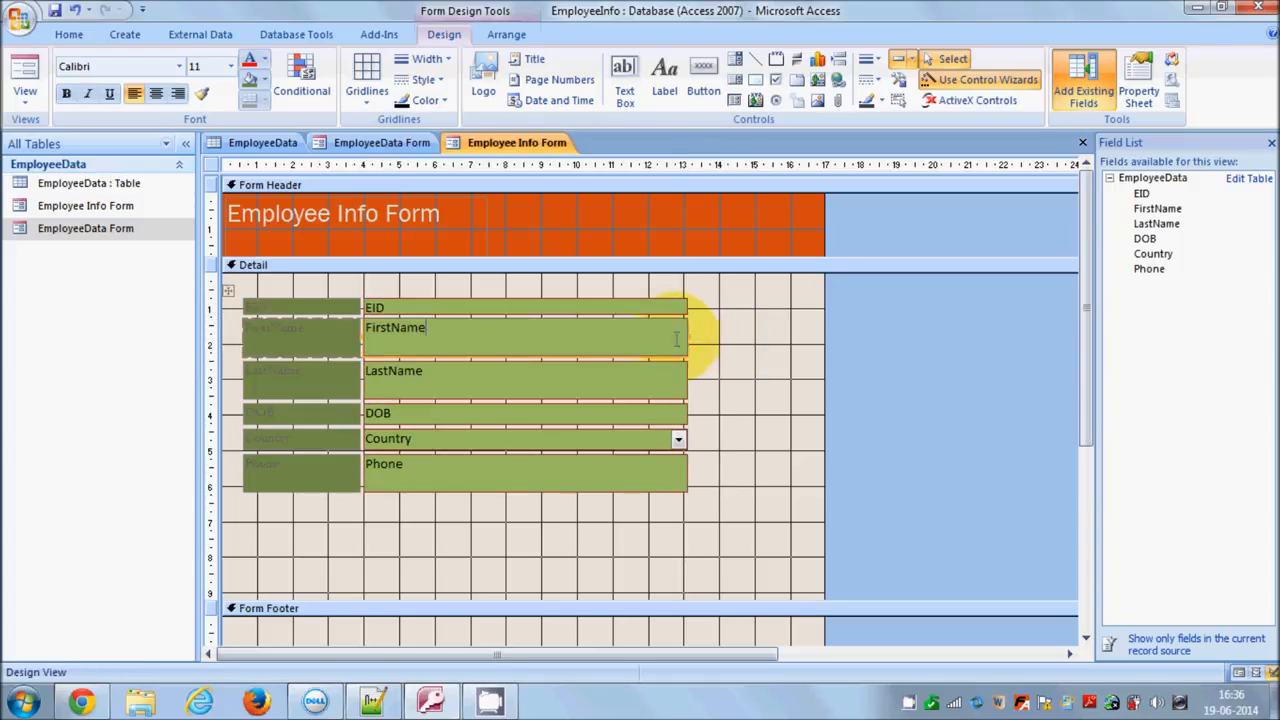
{"action": "left_click", "coordinate": [700, 344]}
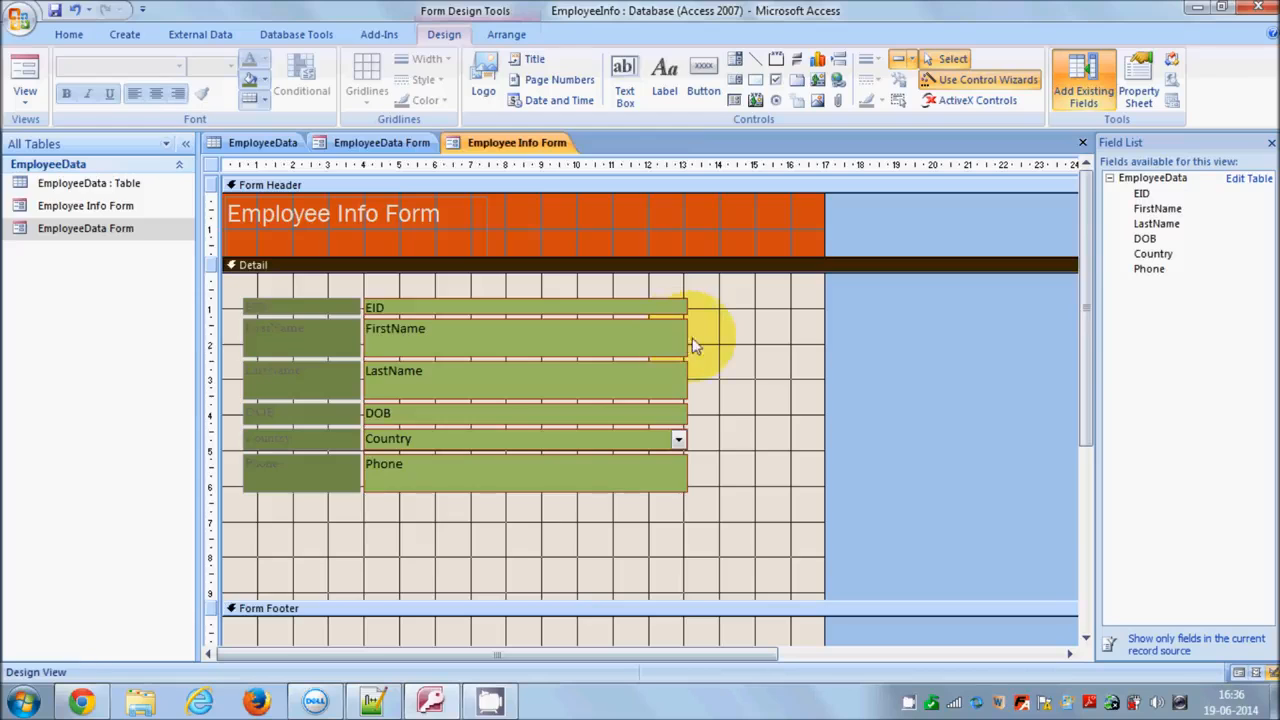
{"action": "left_click", "coordinate": [686, 337]}
{"action": "mouse_move", "coordinate": [686, 337]}
{"action": "left_mouse_down"}
{"action": "mouse_move", "coordinate": [663, 330]}
{"action": "mouse_move", "coordinate": [662, 342]}
{"action": "left_mouse_up"}
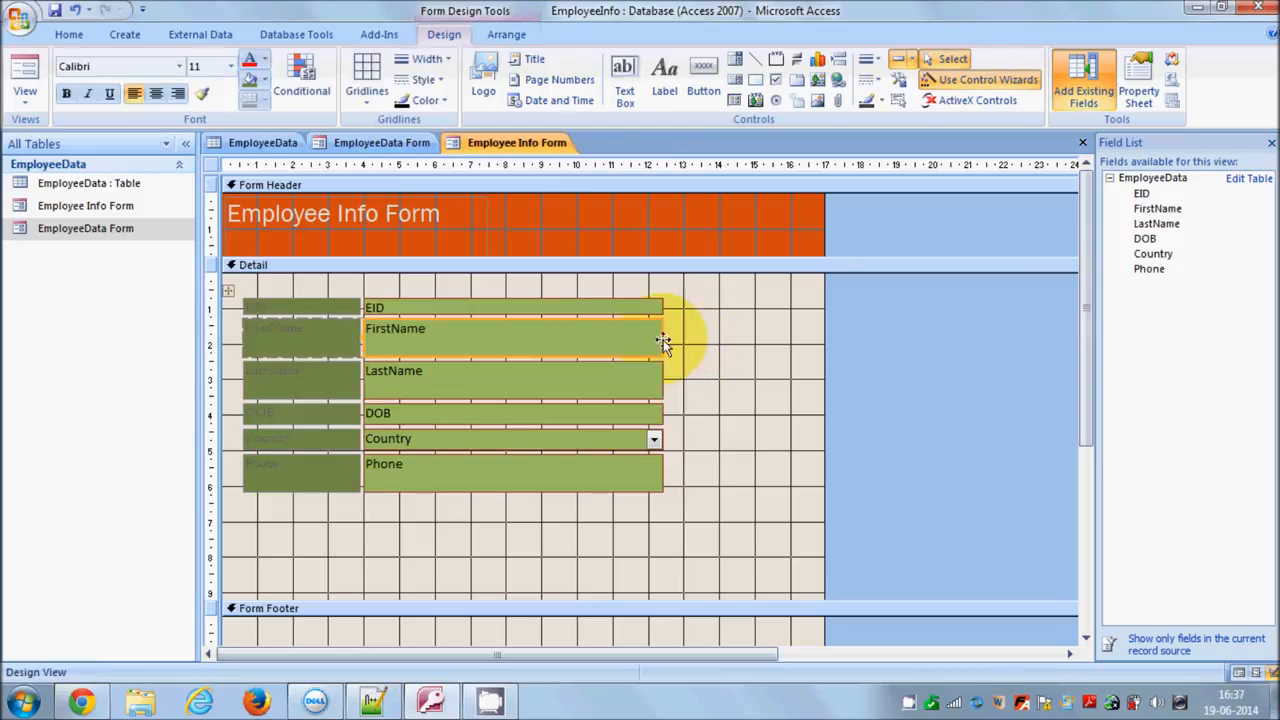
Select all labels and field boxes in the detail section and apply Top, Left and finally Bottom alignment
{"action": "left_click", "coordinate": [692, 470]}
{"action": "left_click_drag", "start_coordinate": [684, 517], "coordinate": [245, 294]}
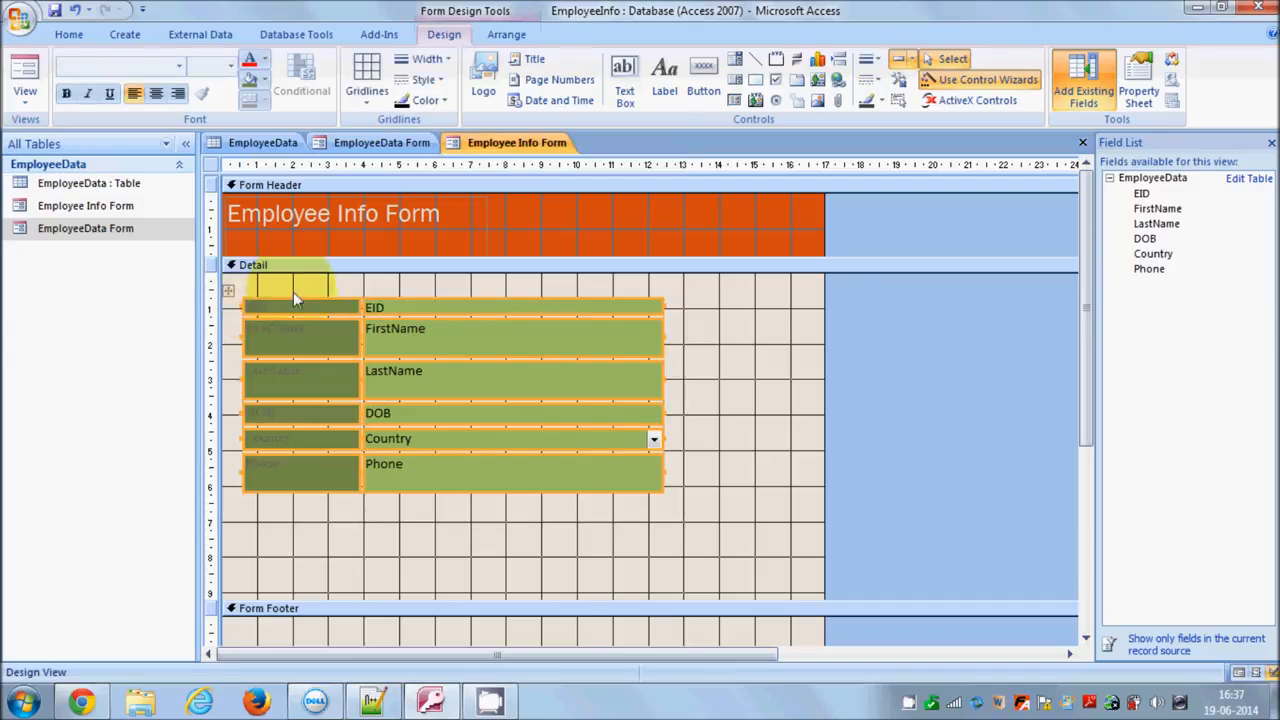
{"action": "right_click", "coordinate": [458, 352]}
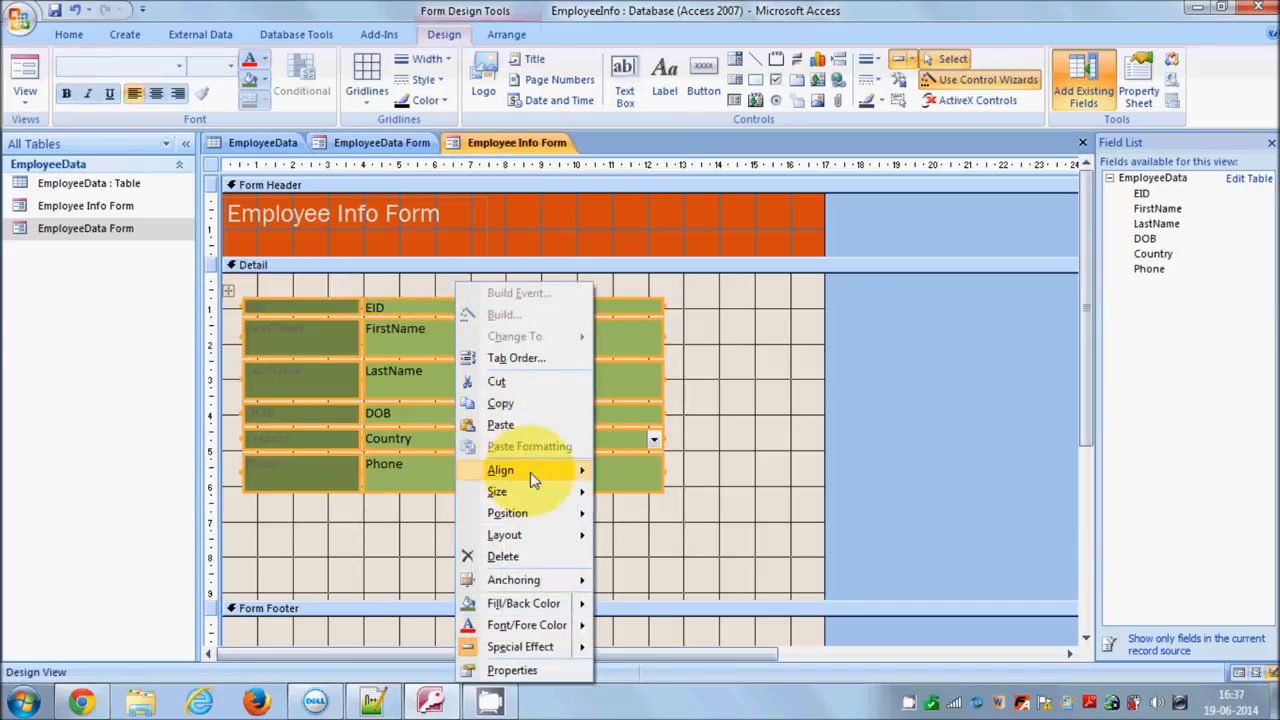
{"action": "mouse_move", "coordinate": [533, 478]}
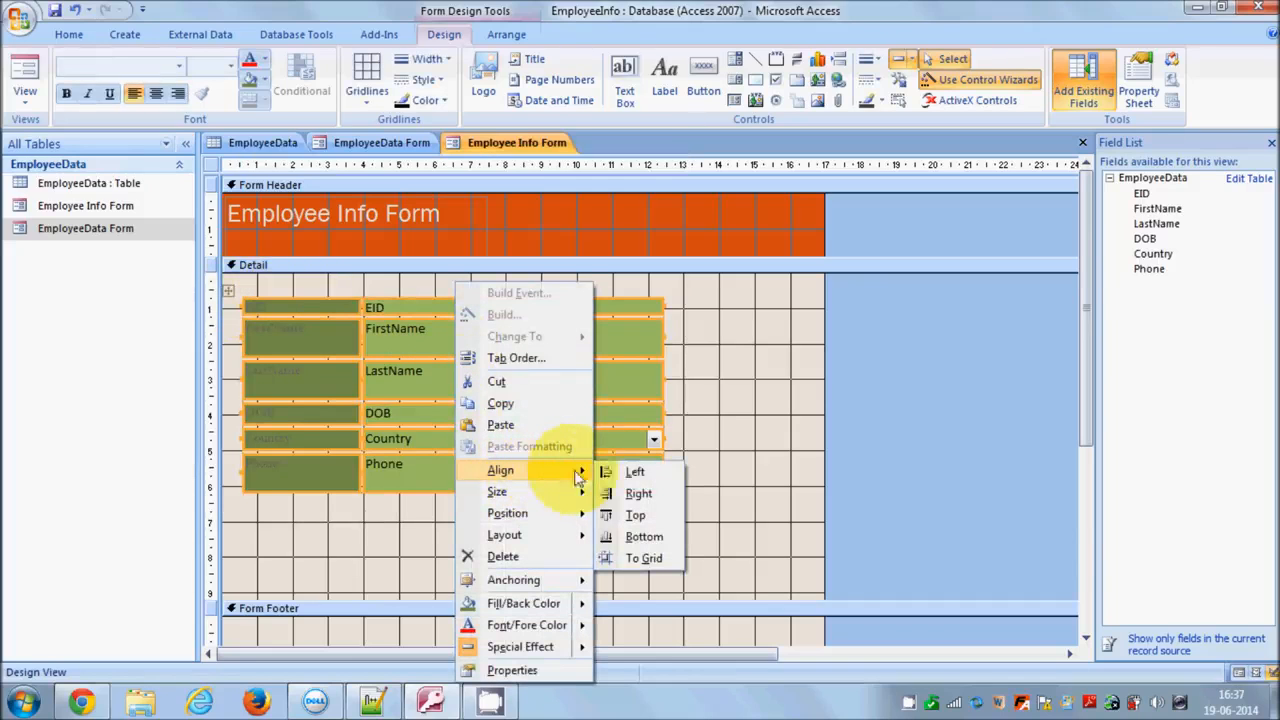
{"action": "left_click", "coordinate": [633, 517]}
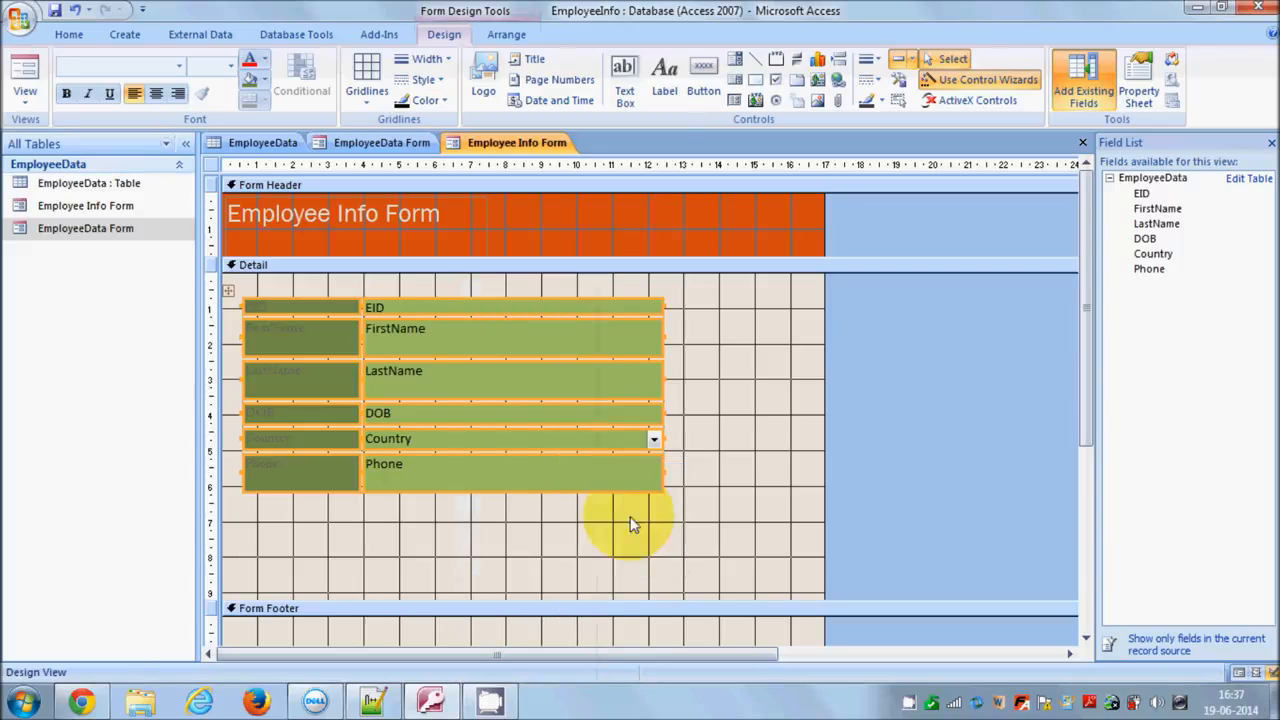
{"action": "right_click", "coordinate": [580, 383]}
{"action": "mouse_move", "coordinate": [712, 474]}
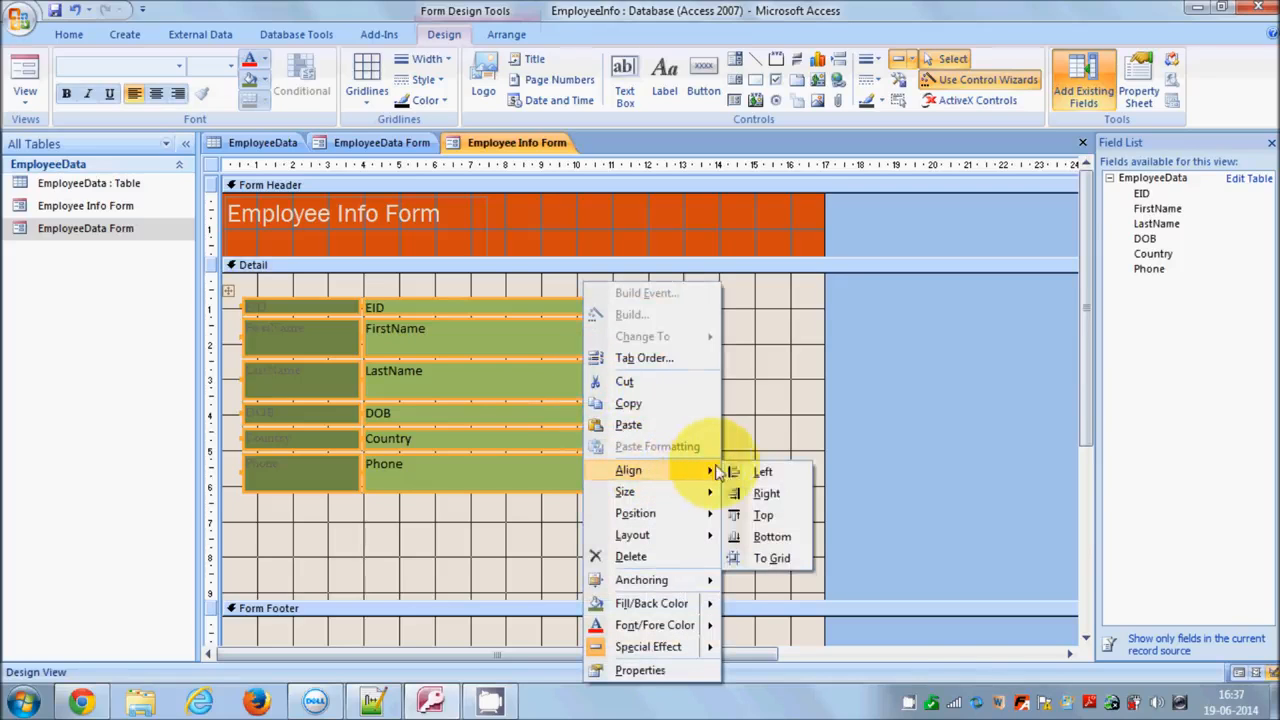
{"action": "left_click", "coordinate": [745, 473]}
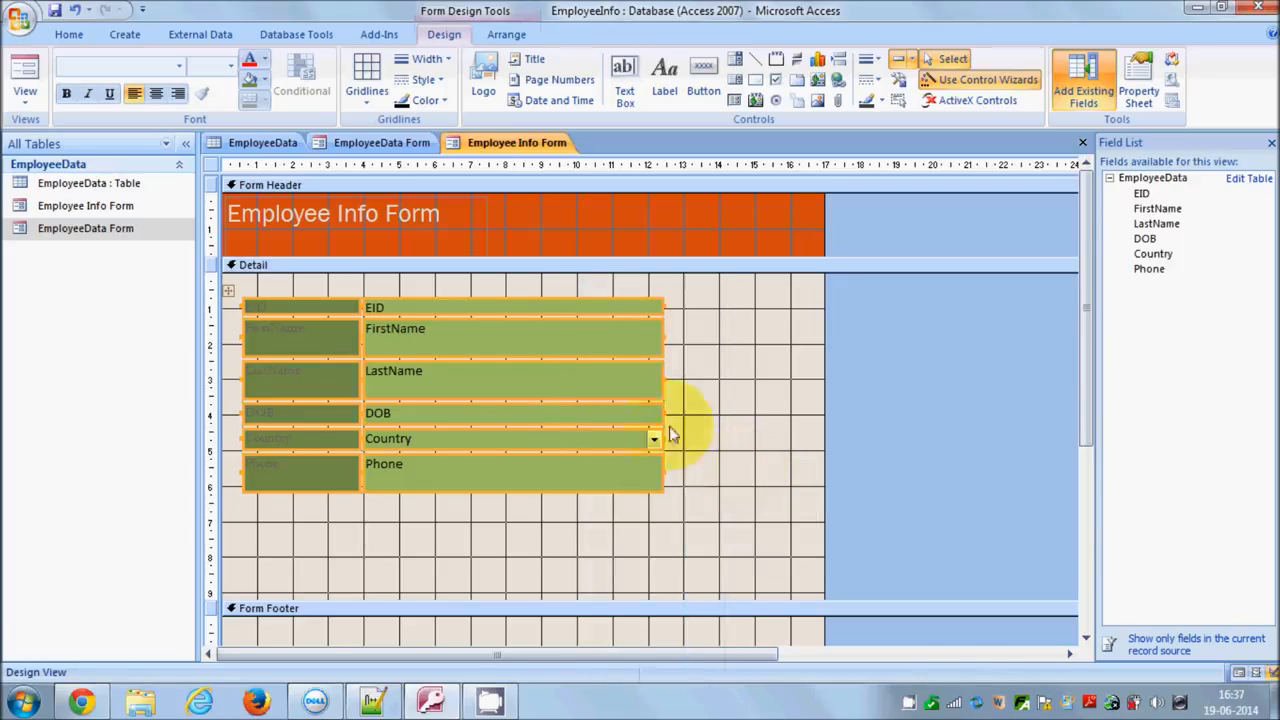
{"action": "right_click", "coordinate": [615, 378]}
{"action": "mouse_move", "coordinate": [714, 472]}
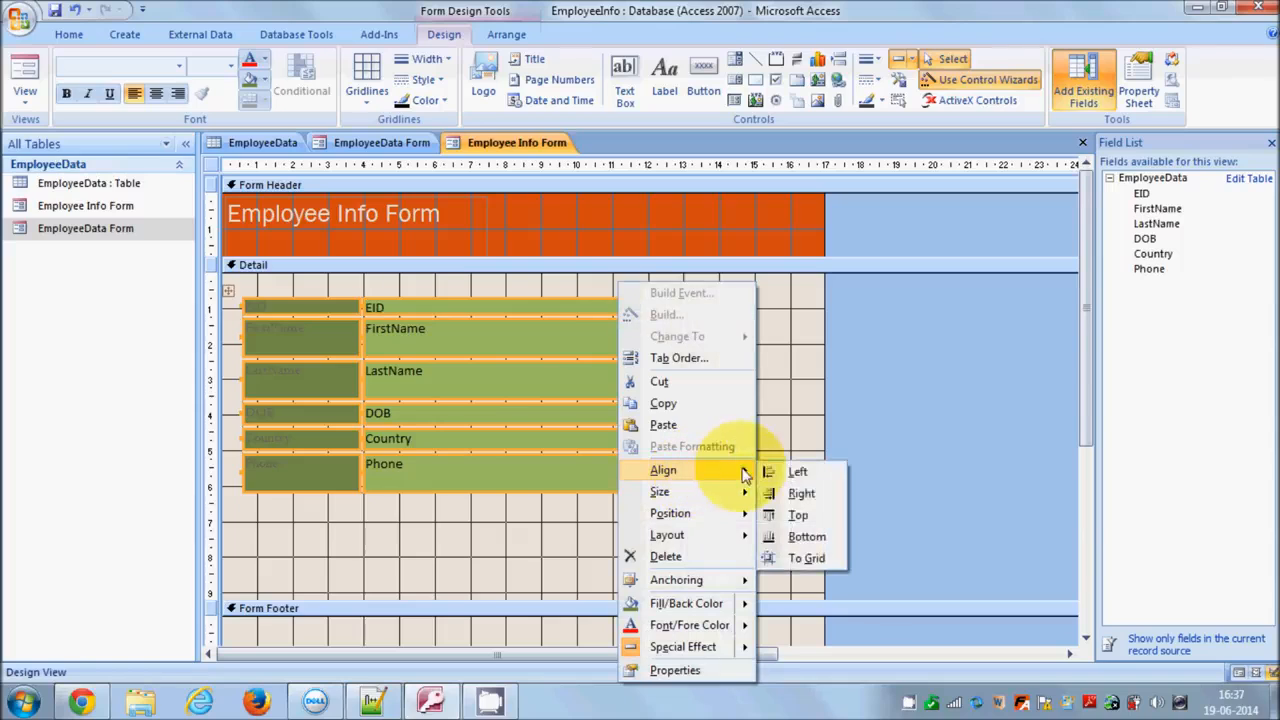
{"action": "left_click", "coordinate": [805, 537]}
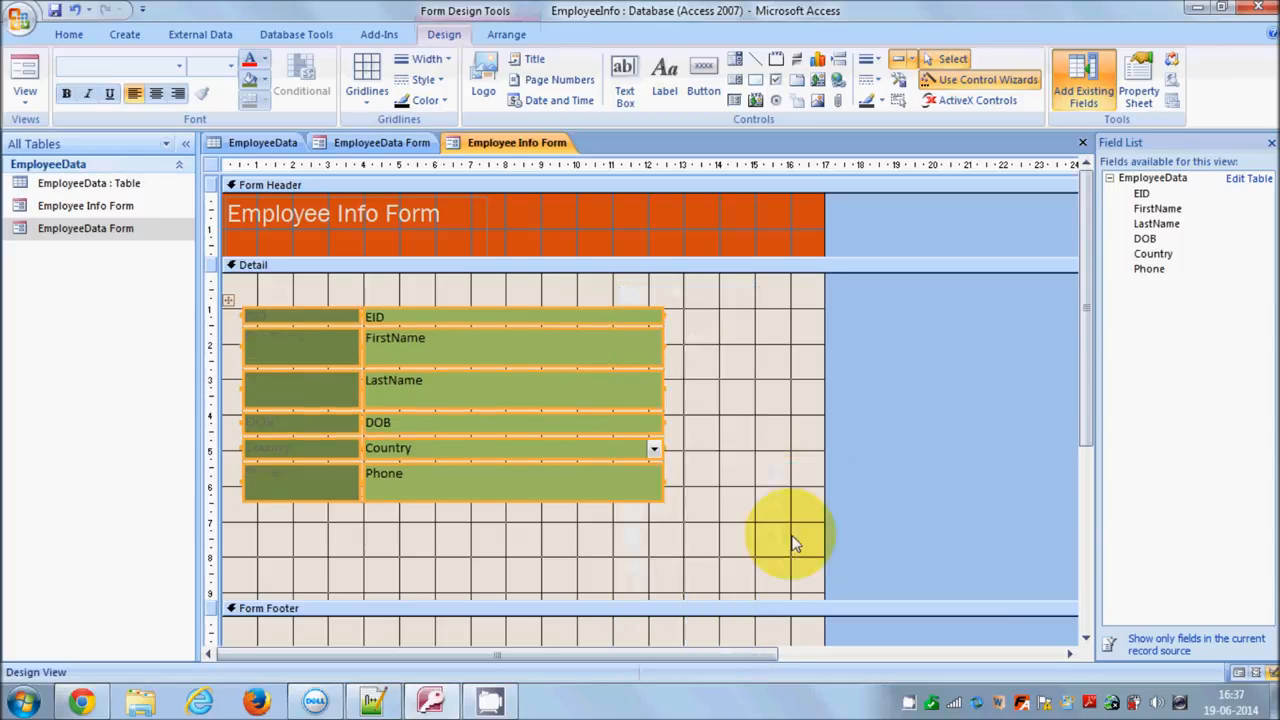
Try sizing all the selected labels and field boxes to fit, and undo the resizing
{"action": "right_click", "coordinate": [528, 355]}
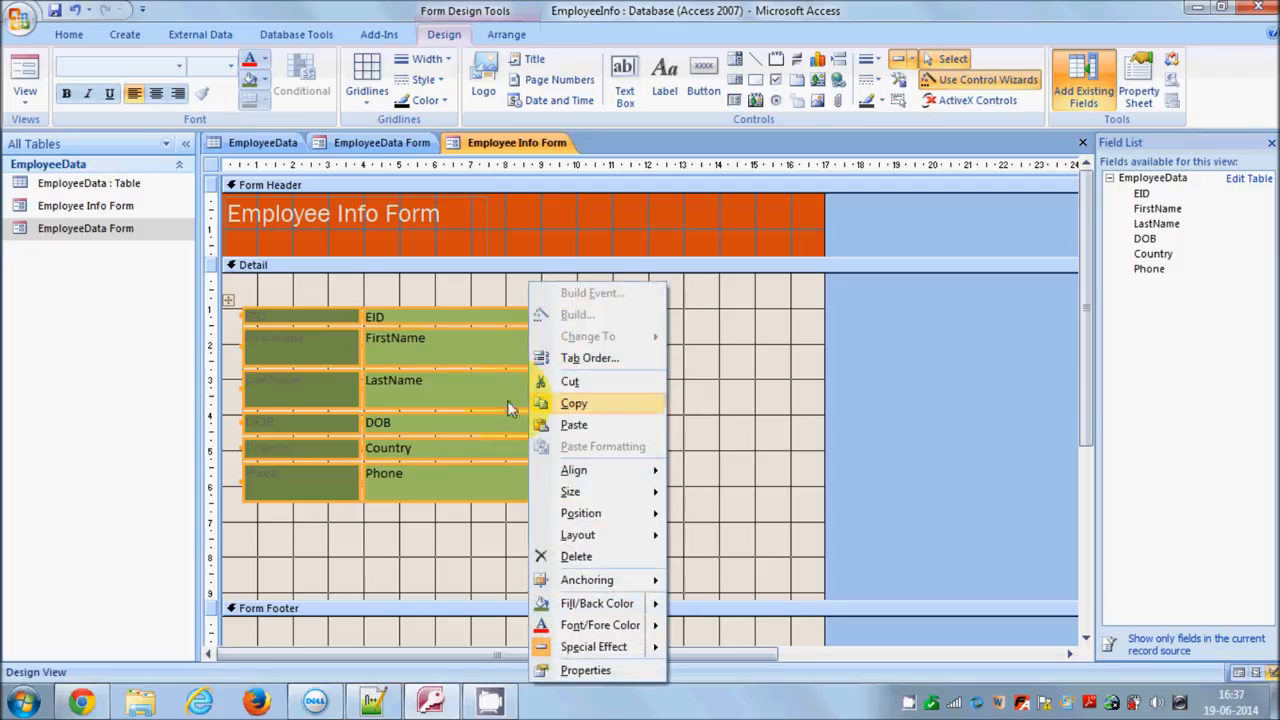
{"action": "mouse_move", "coordinate": [545, 491]}
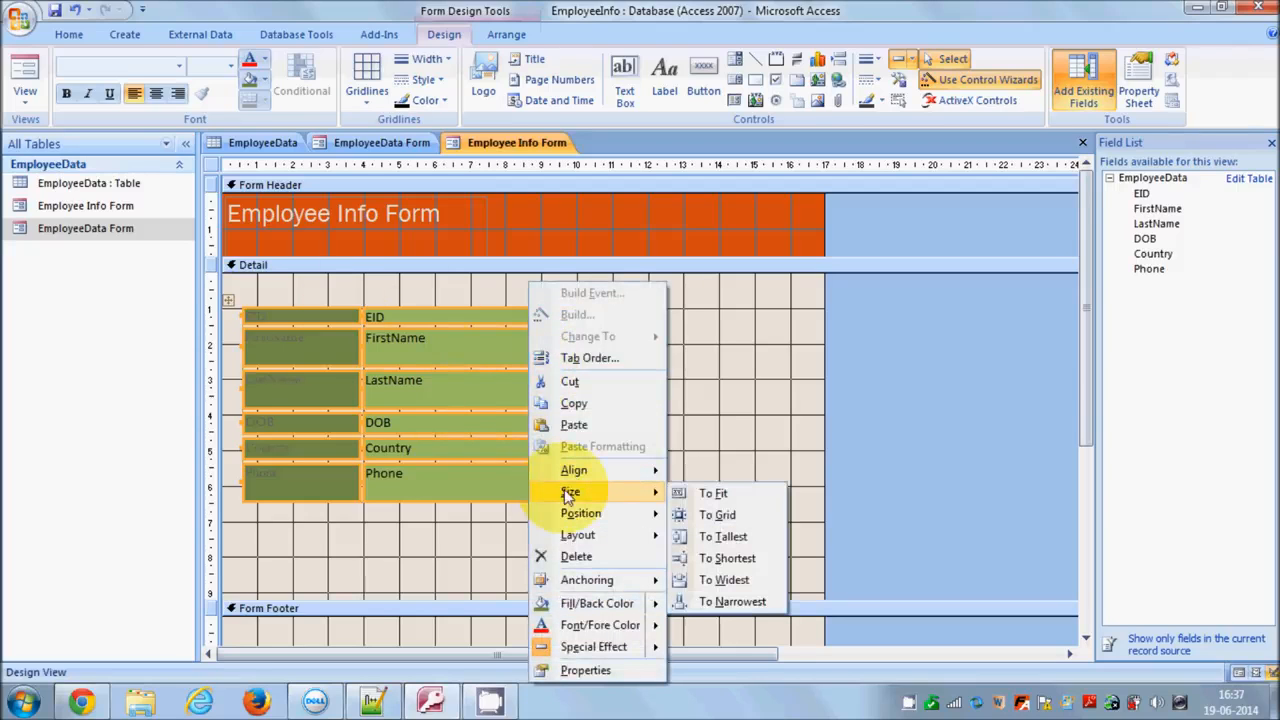
{"action": "left_click", "coordinate": [713, 494]}
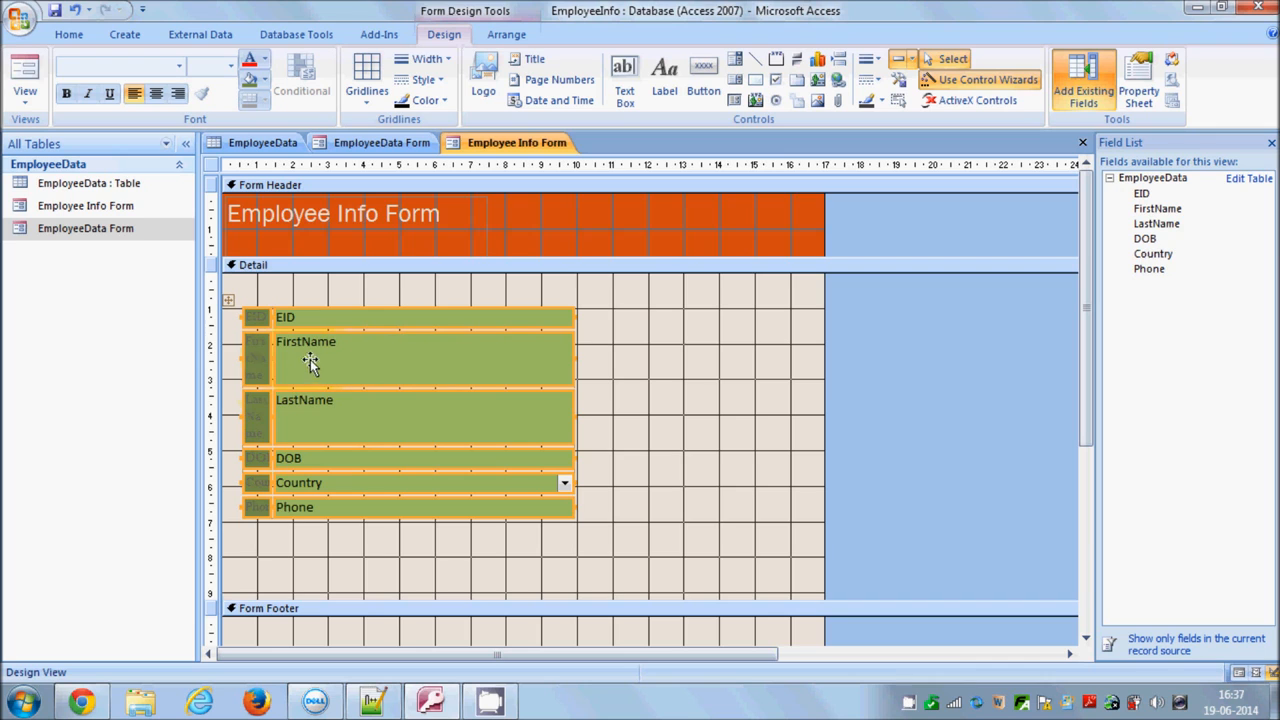
{"action": "left_click", "coordinate": [74, 10]}
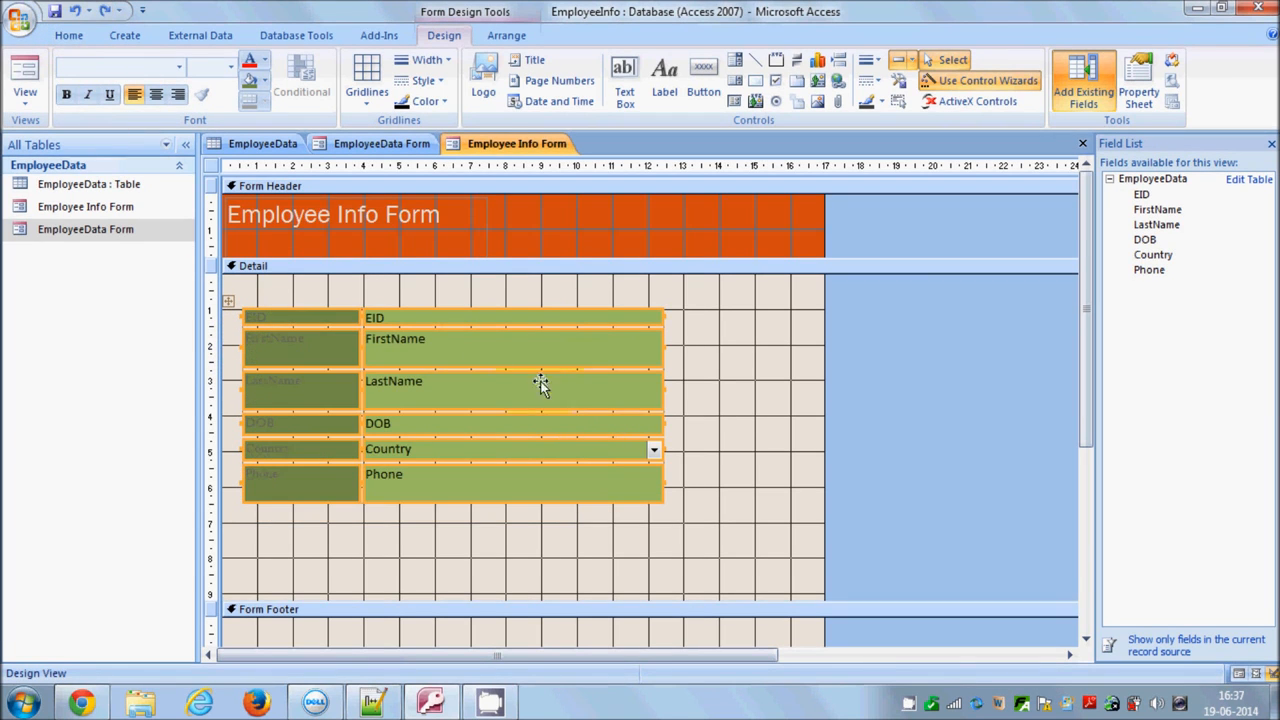
Widen the form to about 21 cm
{"action": "left_click_drag", "start_coordinate": [822, 423], "coordinate": [970, 440]}
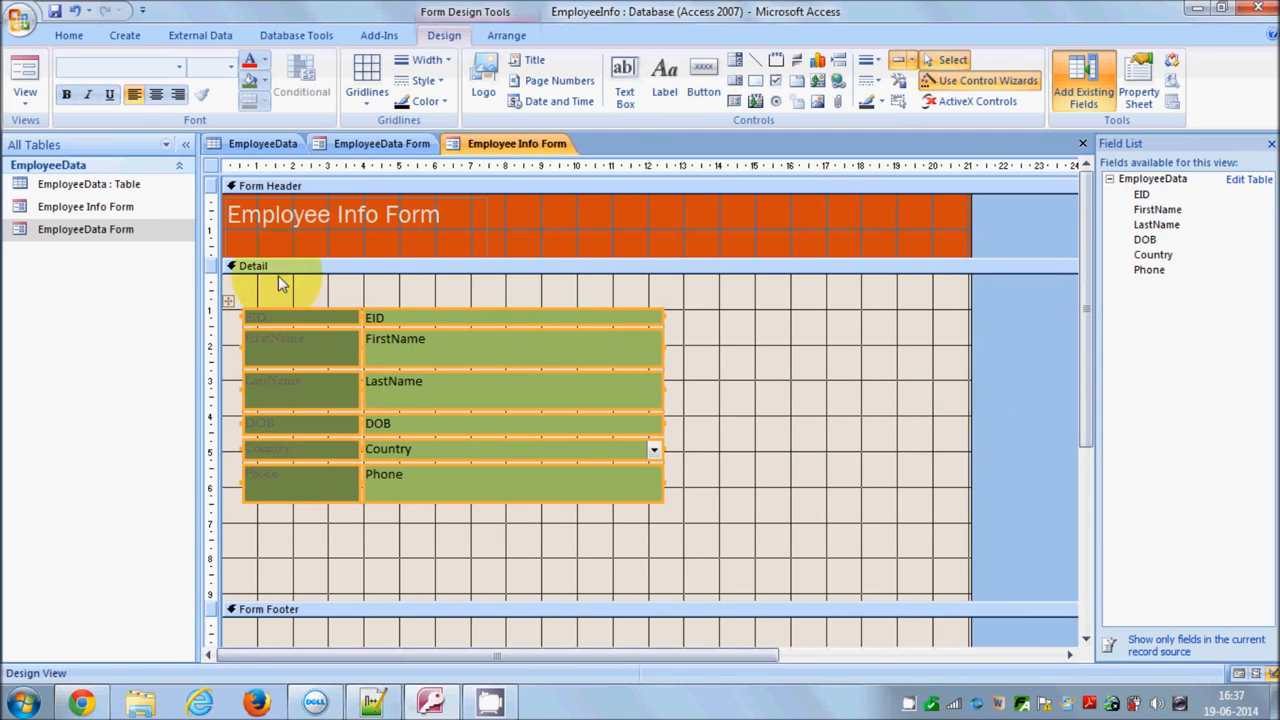
Try selecting the header title's text for formatting in Layout View, and return to Design View
{"action": "left_click", "coordinate": [25, 88]}
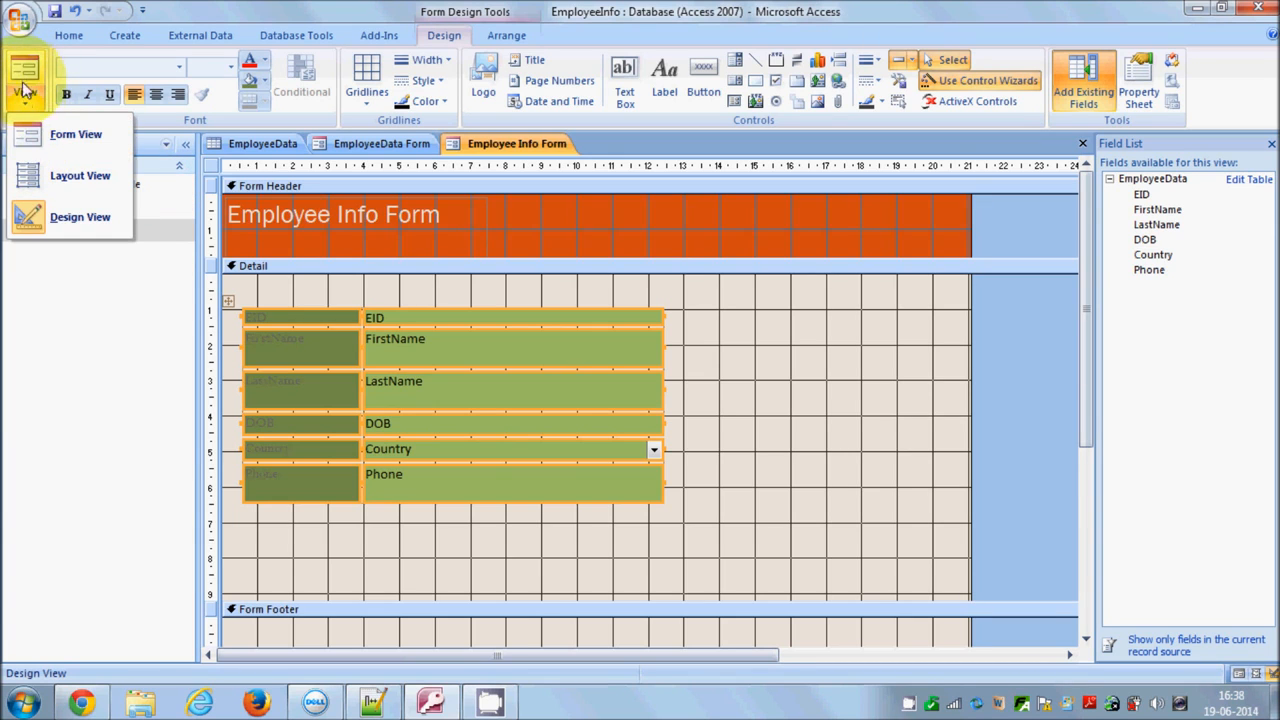
{"action": "left_click", "coordinate": [46, 176]}
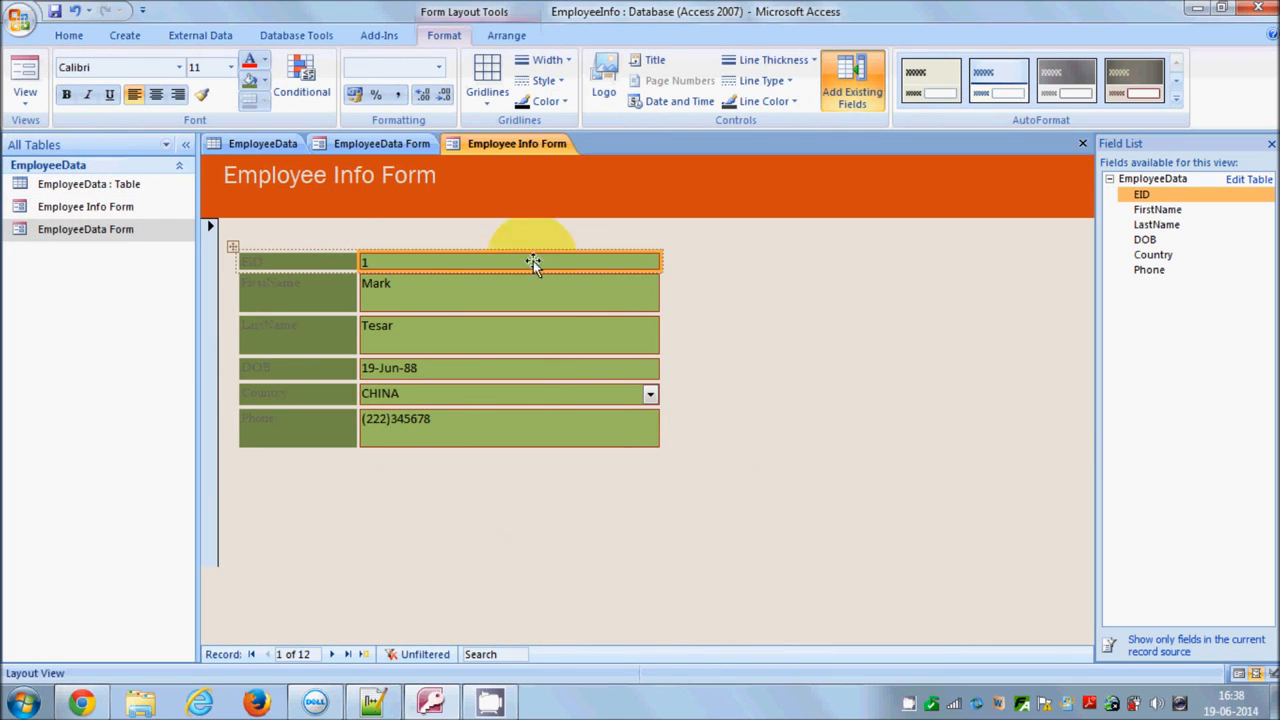
{"action": "left_click", "coordinate": [442, 180]}
{"action": "left_click", "coordinate": [456, 179]}
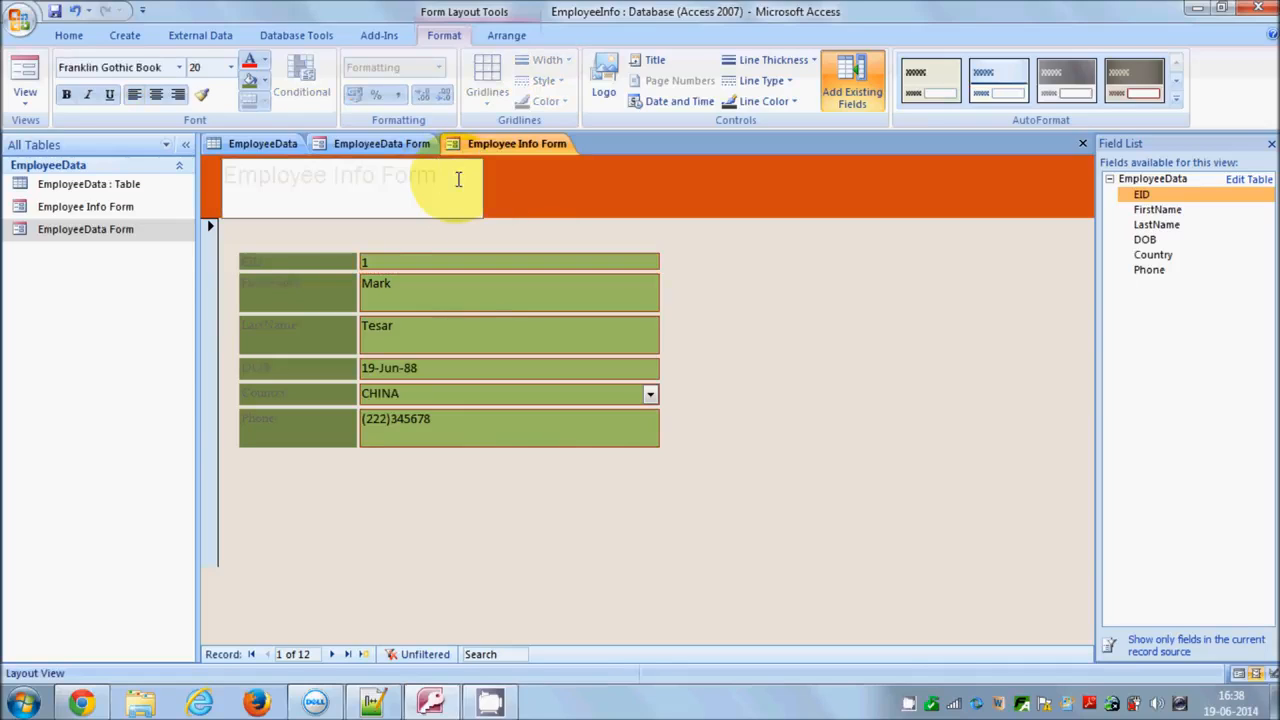
{"action": "left_click_drag", "start_coordinate": [456, 179], "coordinate": [238, 179]}
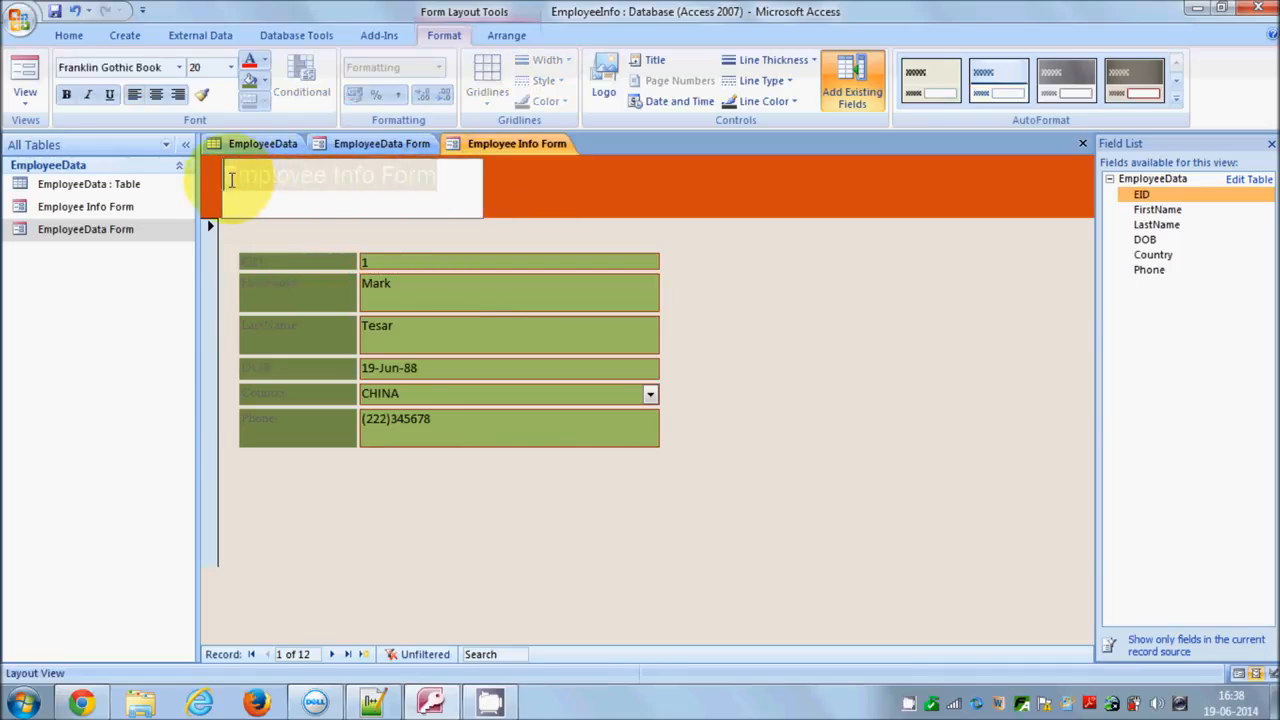
{"action": "right_click", "coordinate": [240, 177]}
{"action": "key", "text": "Escape"}
{"action": "left_click", "coordinate": [20, 95]}
{"action": "left_click", "coordinate": [53, 217]}
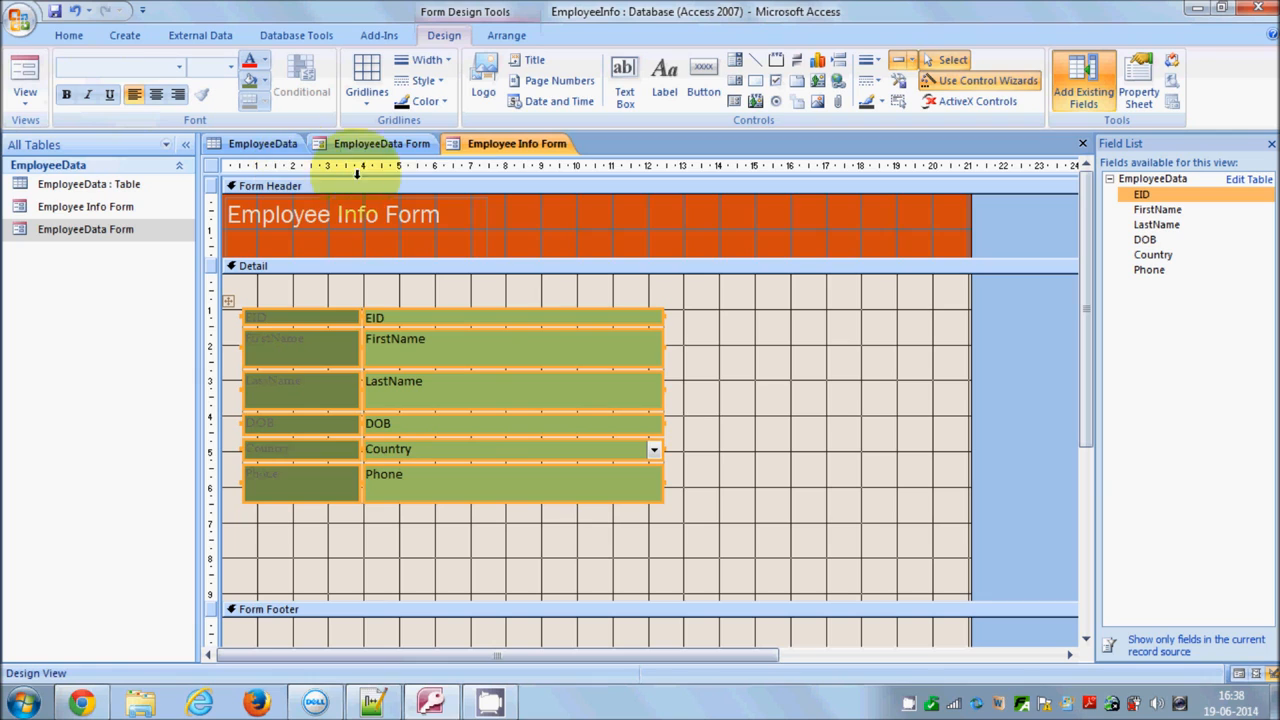
Set the font size of the "Employee Info Form" title in the form header to 26
{"action": "left_click", "coordinate": [381, 208]}
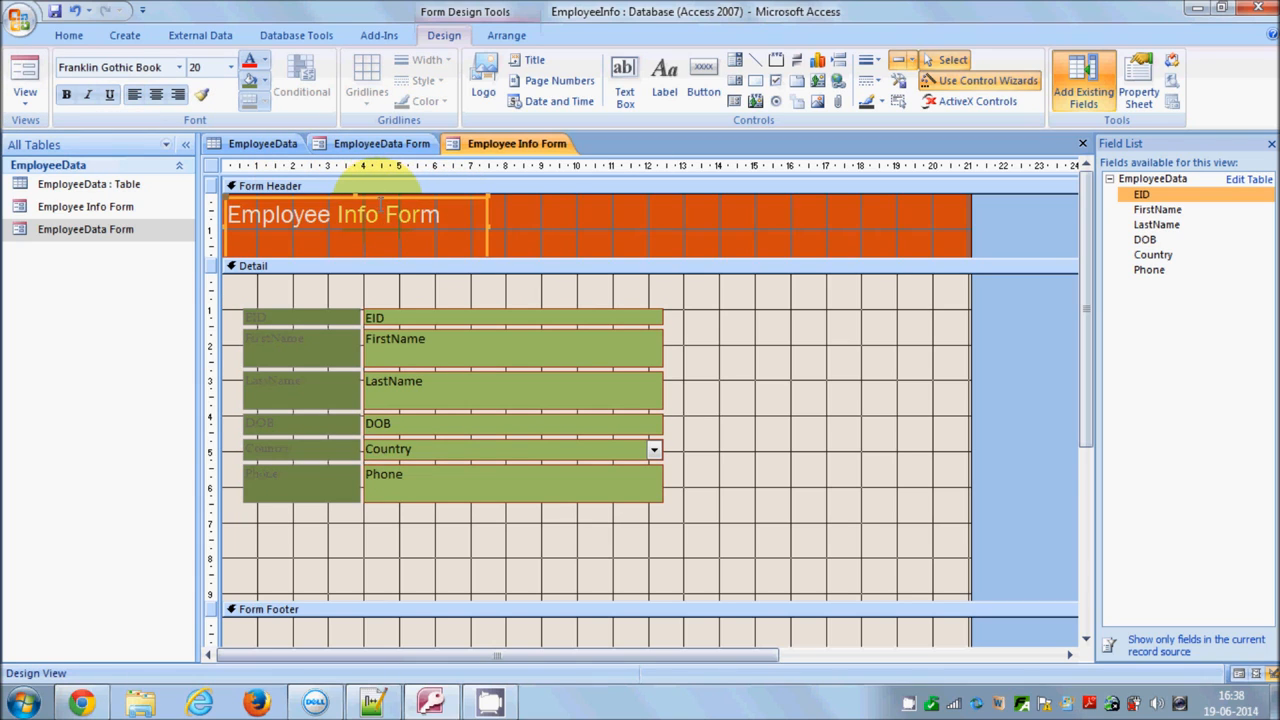
{"action": "left_click", "coordinate": [380, 210]}
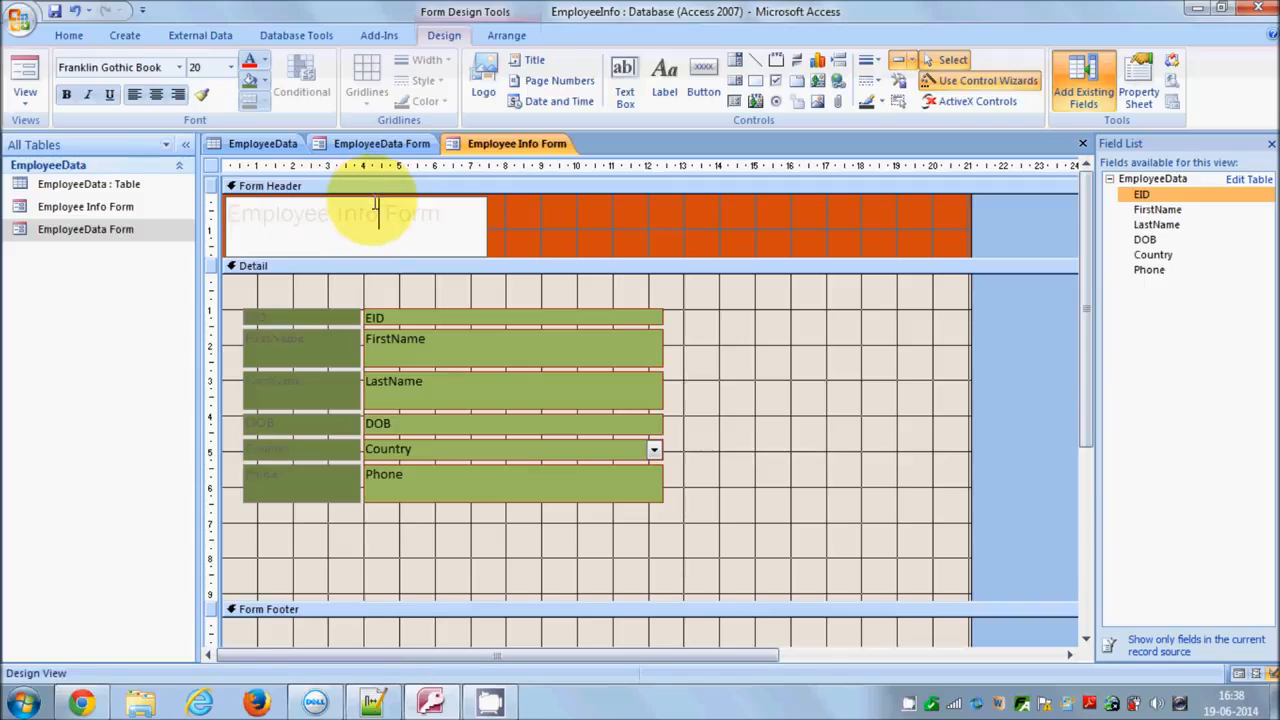
{"action": "left_click_drag", "start_coordinate": [443, 209], "coordinate": [231, 208]}
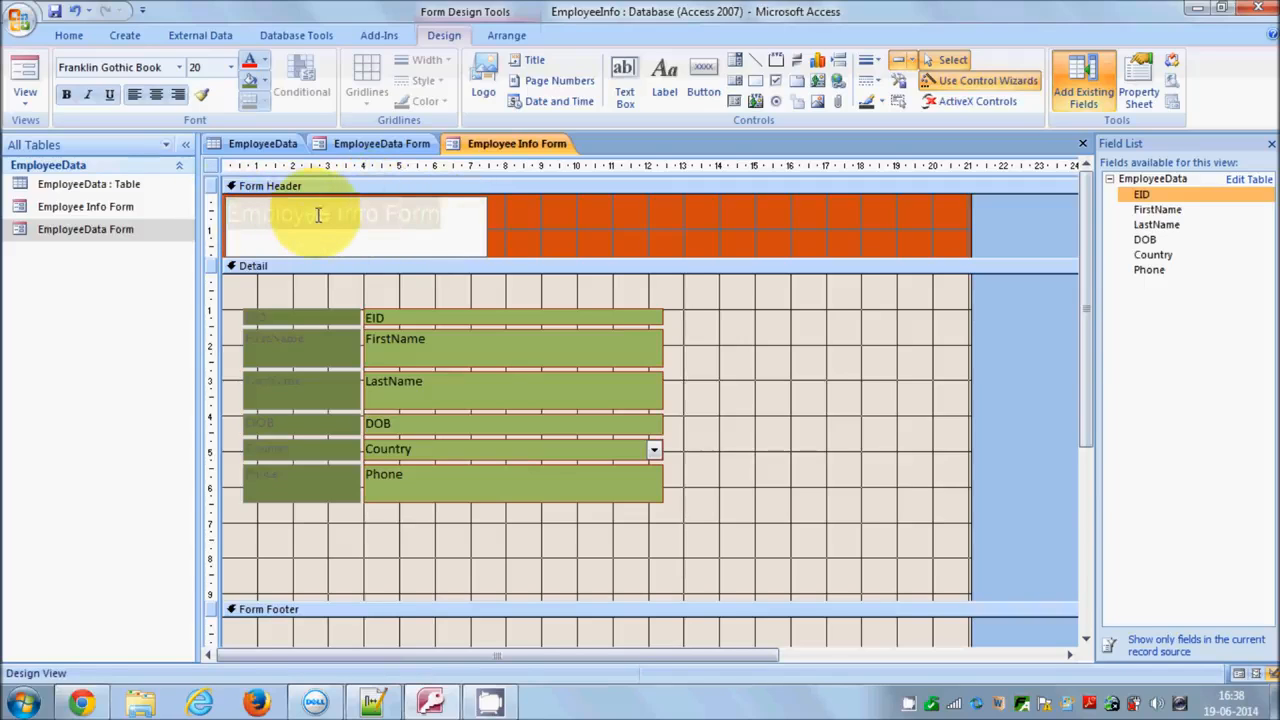
{"action": "left_click", "coordinate": [420, 242]}
{"action": "left_click_drag", "start_coordinate": [446, 216], "coordinate": [223, 213]}
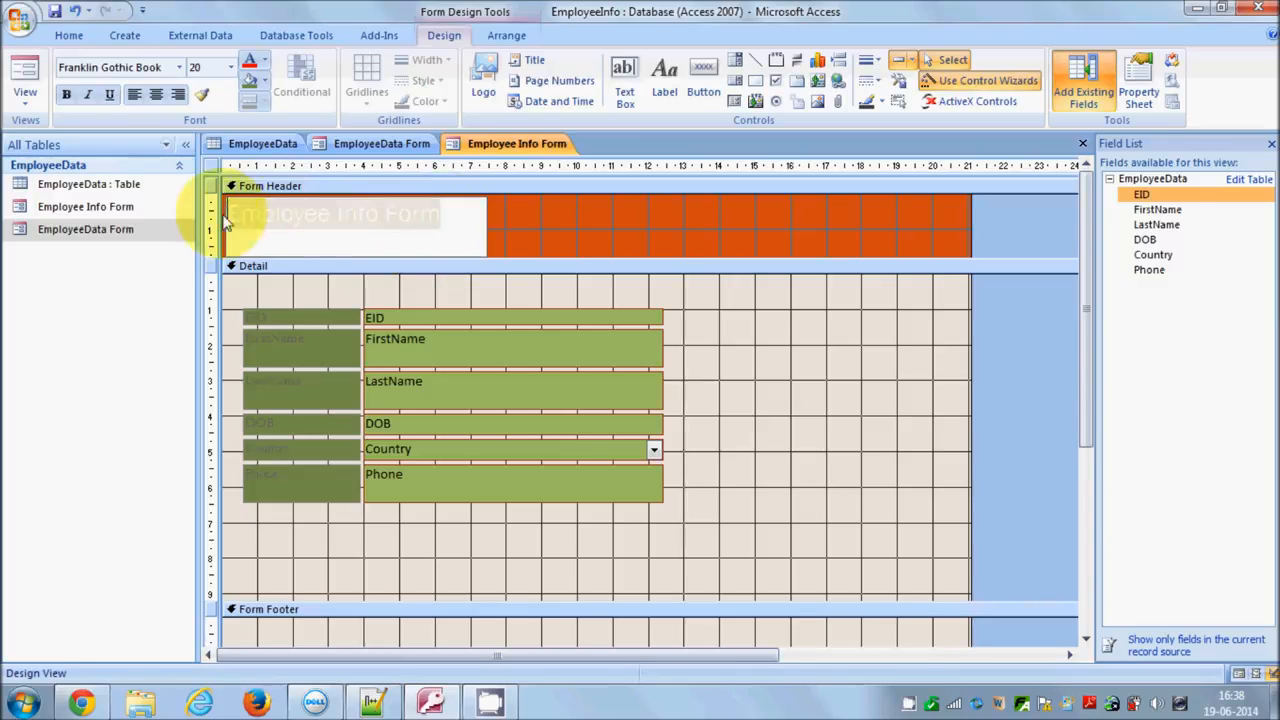
{"action": "left_click", "coordinate": [231, 67]}
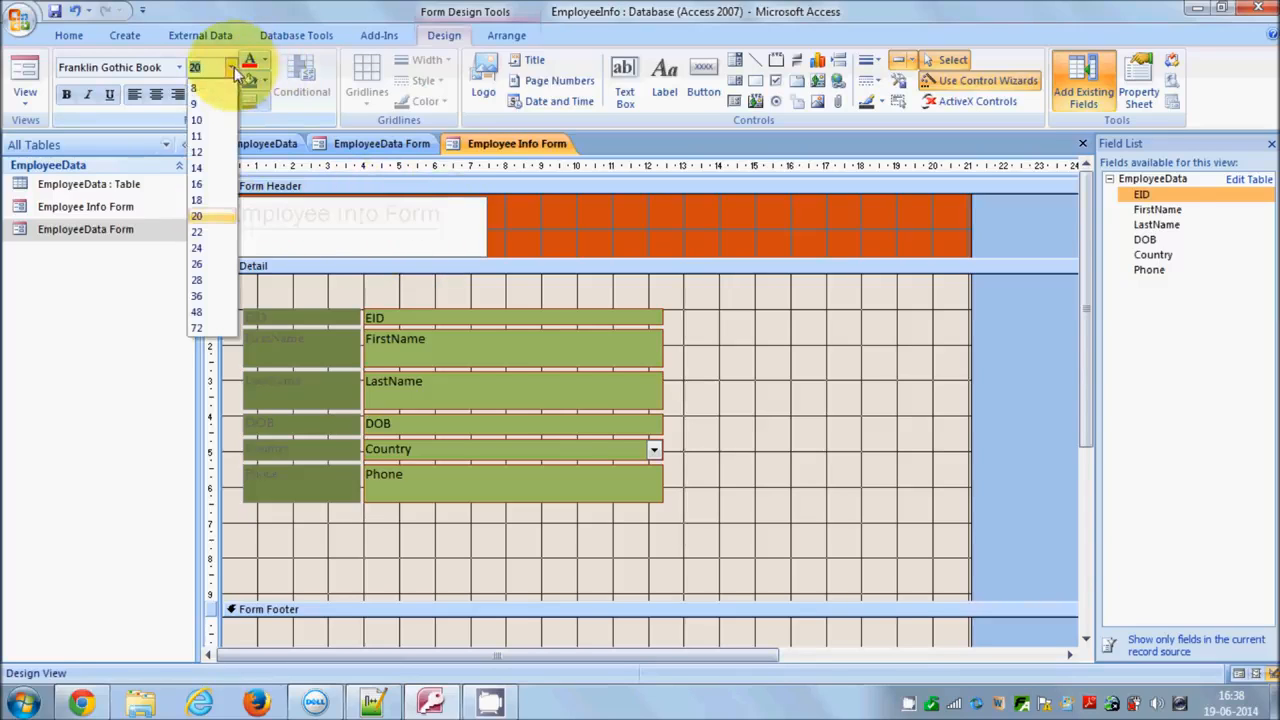
{"action": "left_click", "coordinate": [200, 264]}
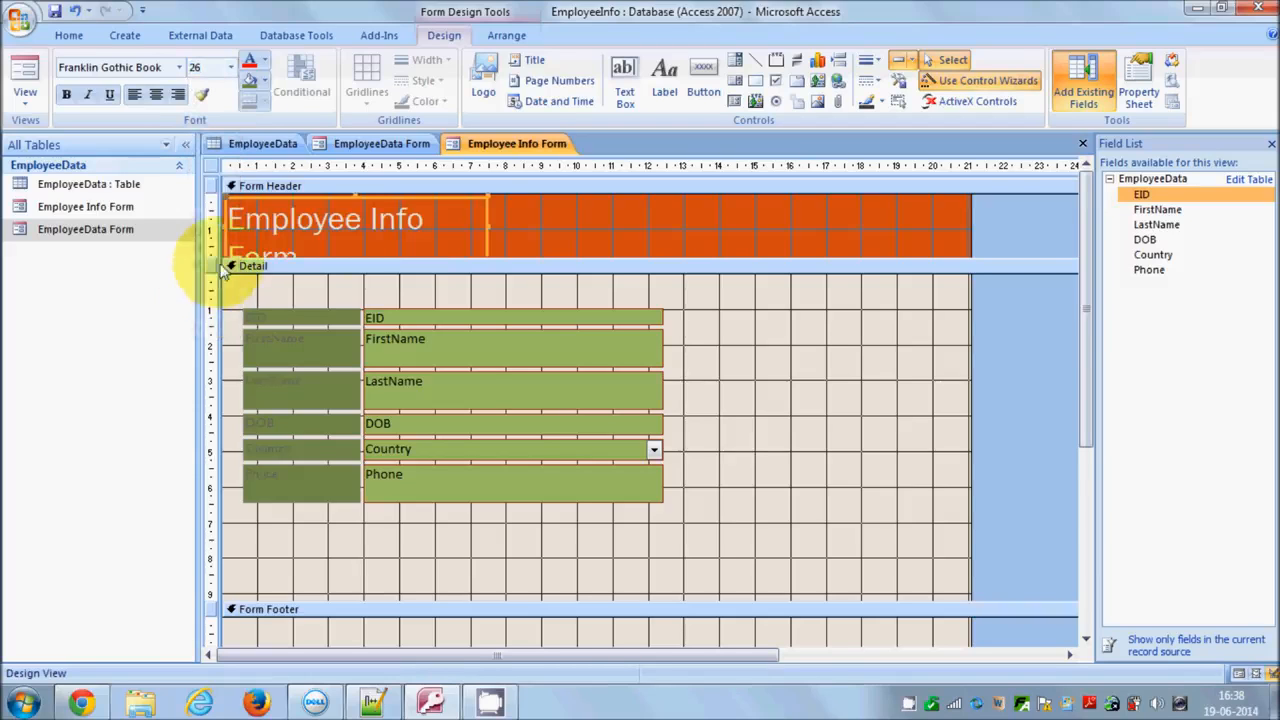
Widen the header title box to about 10.7 cm and move it right so it starts at about 3.5 cm
{"action": "left_click_drag", "start_coordinate": [490, 230], "coordinate": [604, 234]}
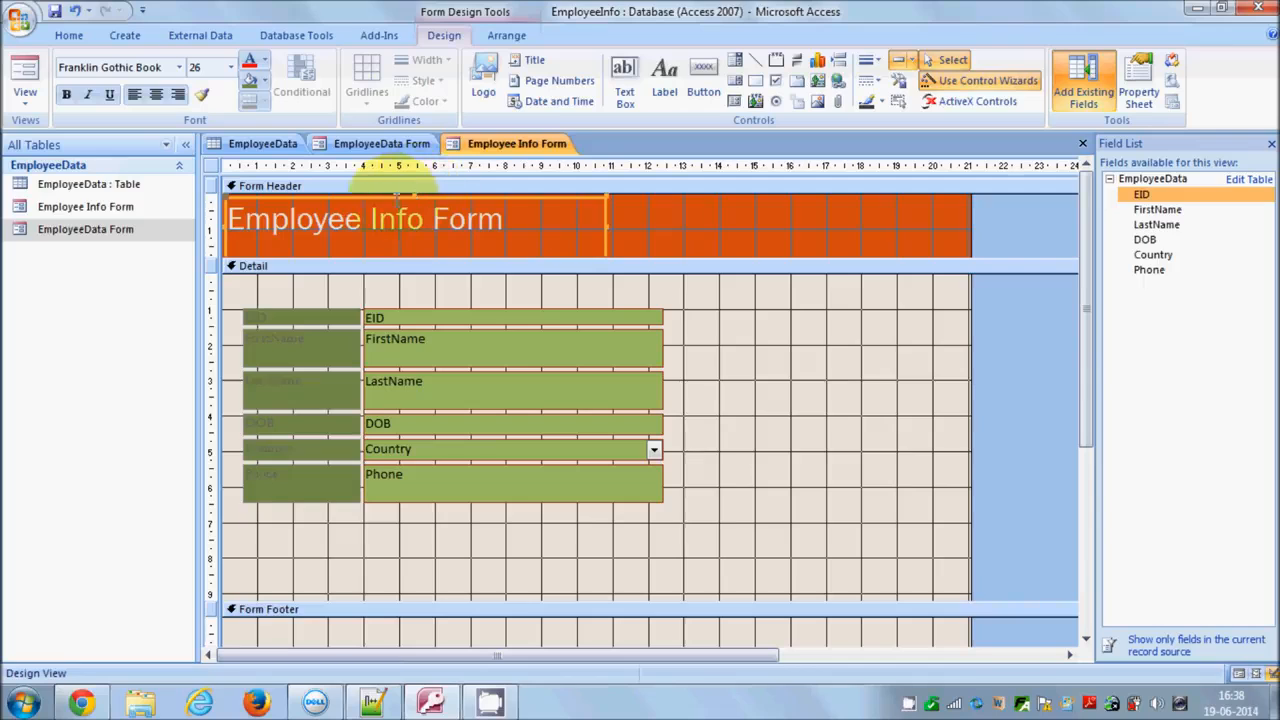
{"action": "left_click_drag", "start_coordinate": [399, 197], "coordinate": [520, 196]}
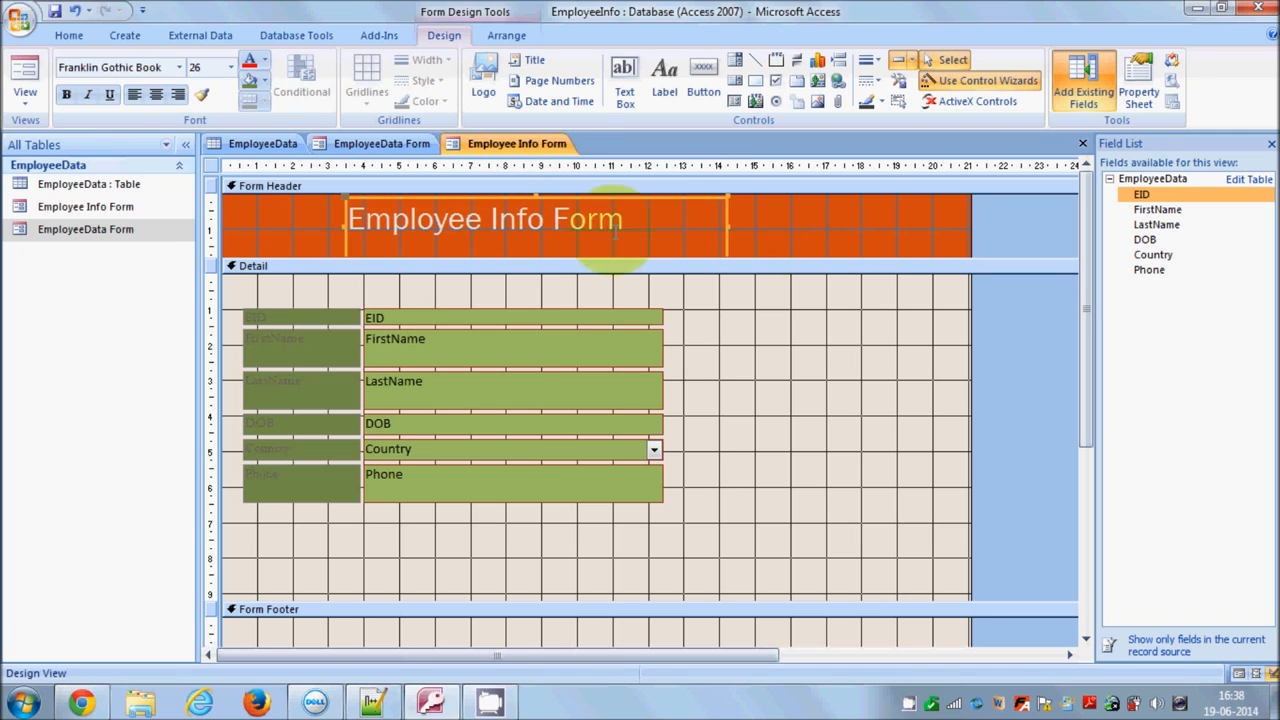
Switch the Employee Info Form to Layout View
{"action": "left_click", "coordinate": [36, 84]}
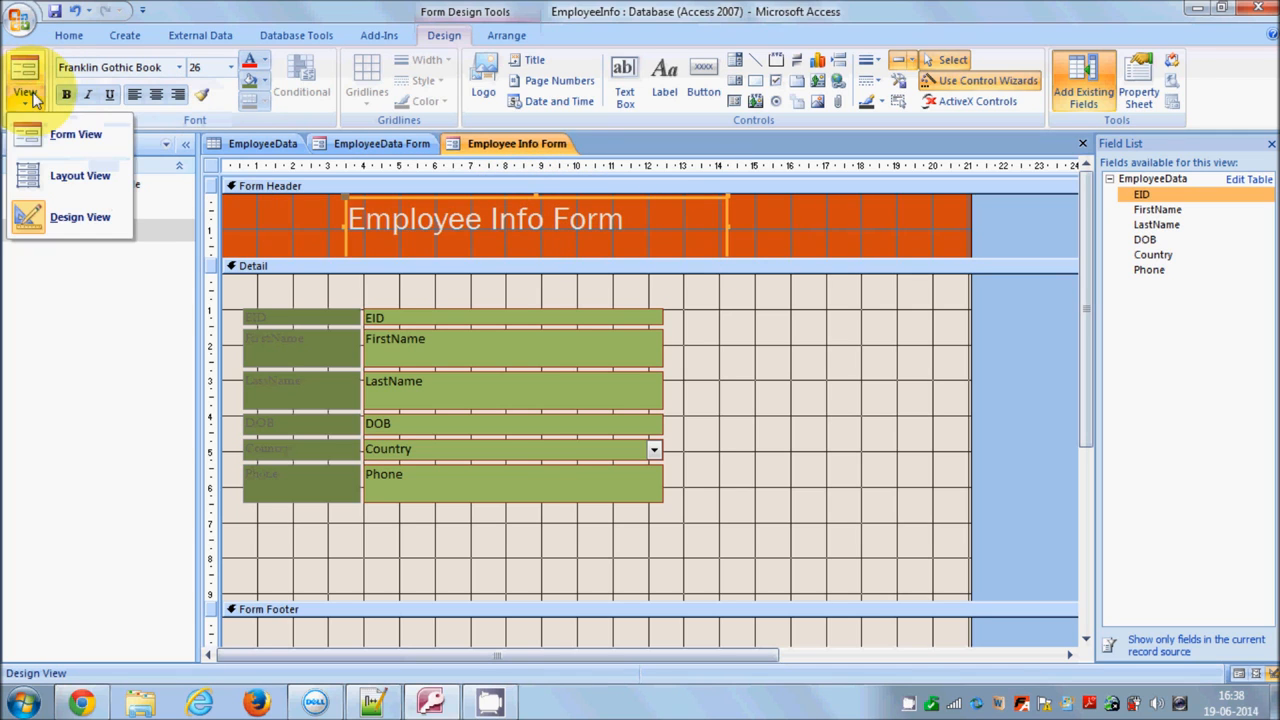
{"action": "left_click", "coordinate": [60, 182]}
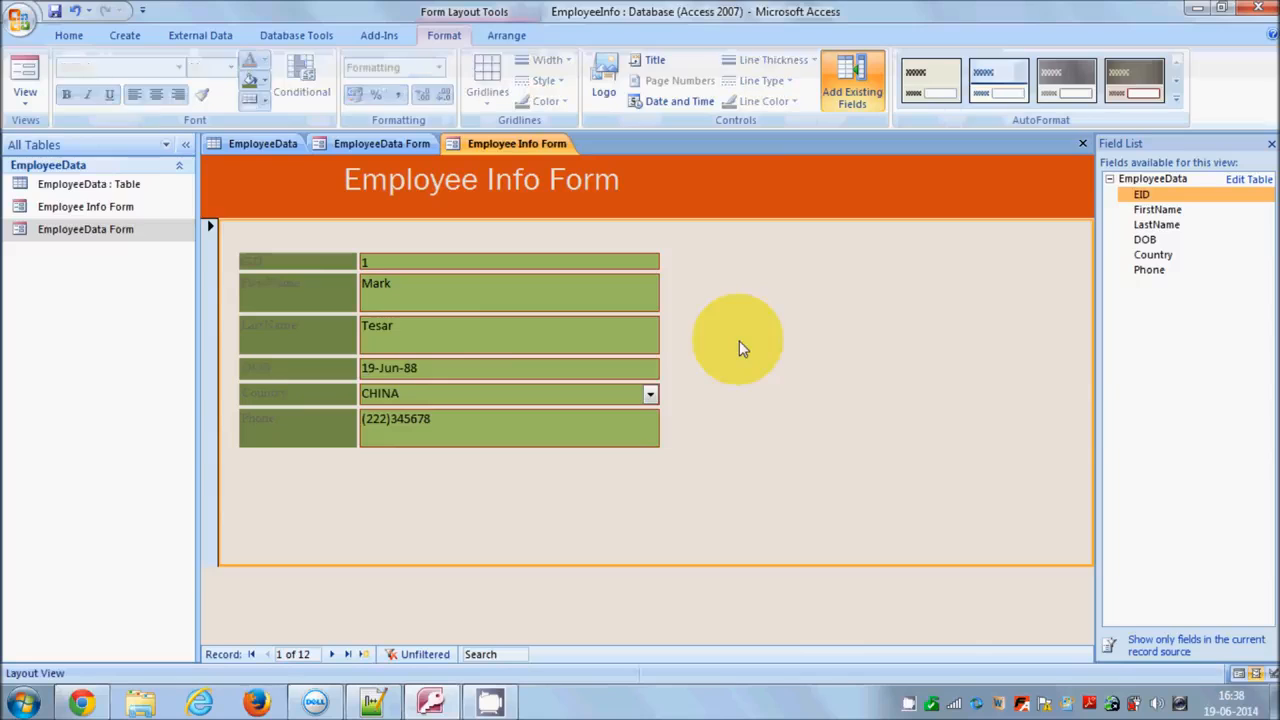
{"action": "left_click", "coordinate": [645, 439]}
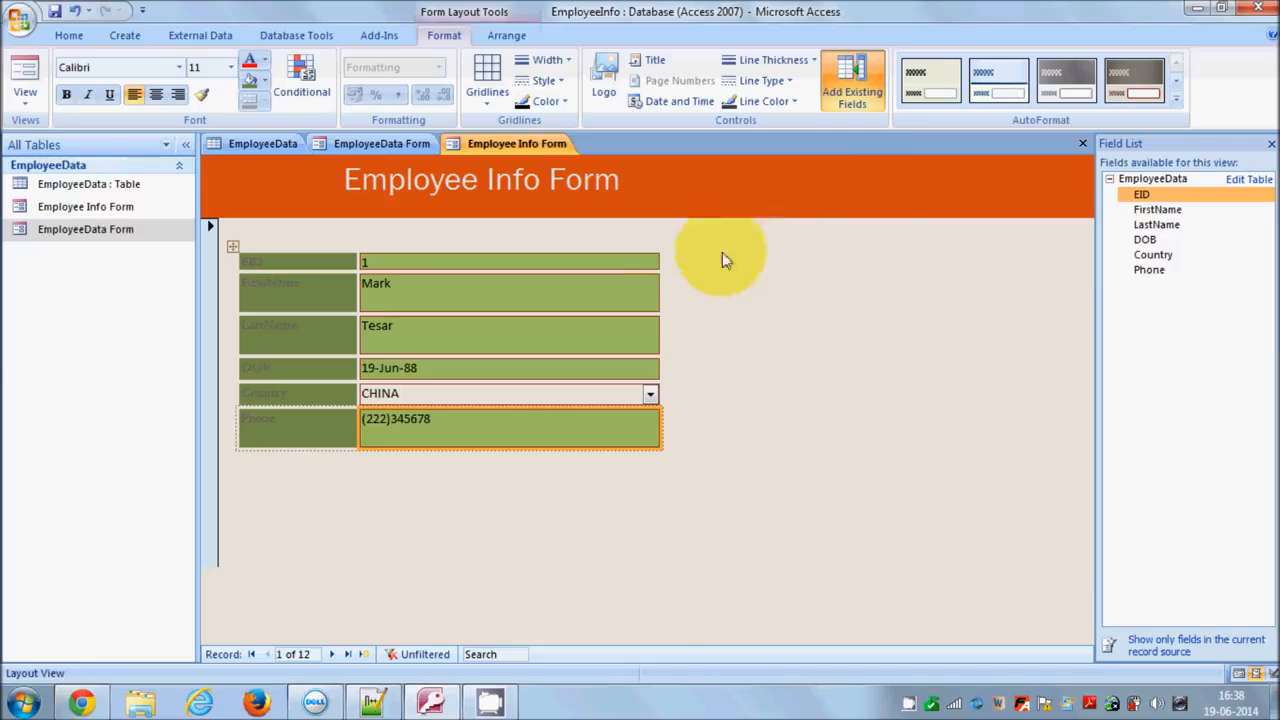
{"action": "left_click", "coordinate": [736, 427]}
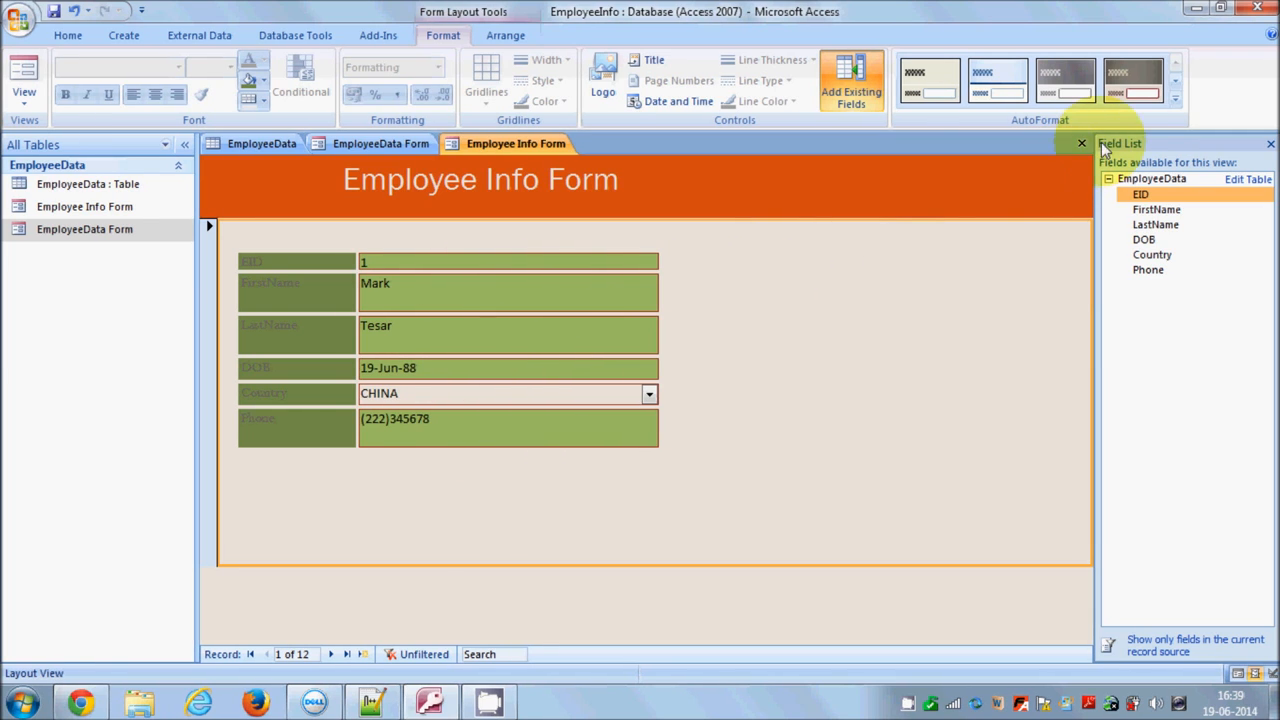
Apply the AutoFormat with the dark blue-purple gradient header to the whole form
{"action": "left_click", "coordinate": [1176, 82]}
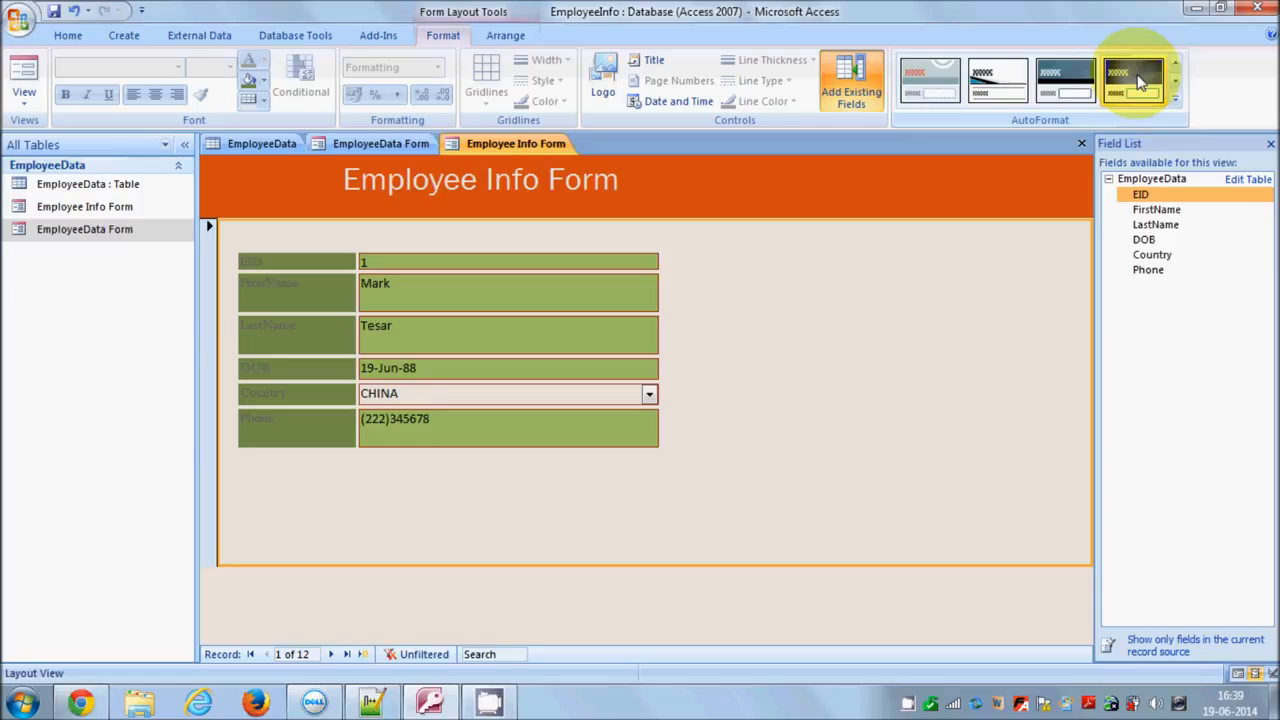
{"action": "left_click", "coordinate": [1176, 82]}
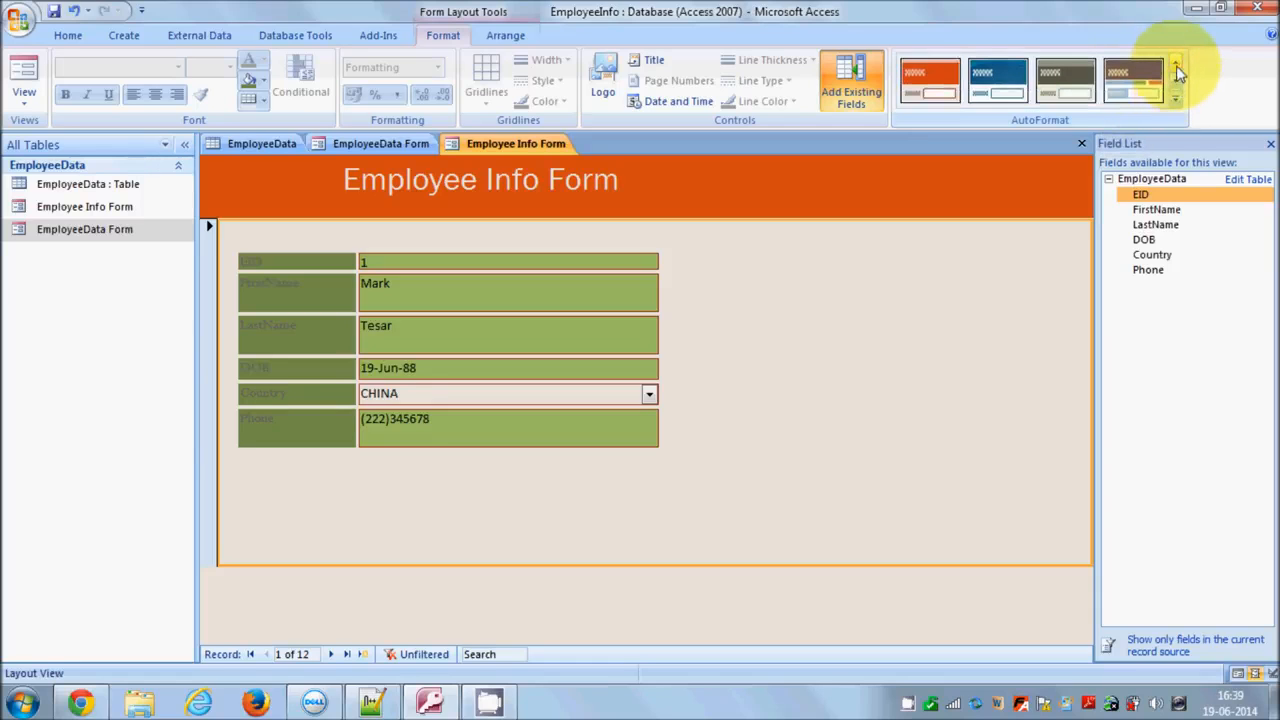
{"action": "left_click", "coordinate": [1176, 64]}
{"action": "left_click", "coordinate": [1140, 80]}
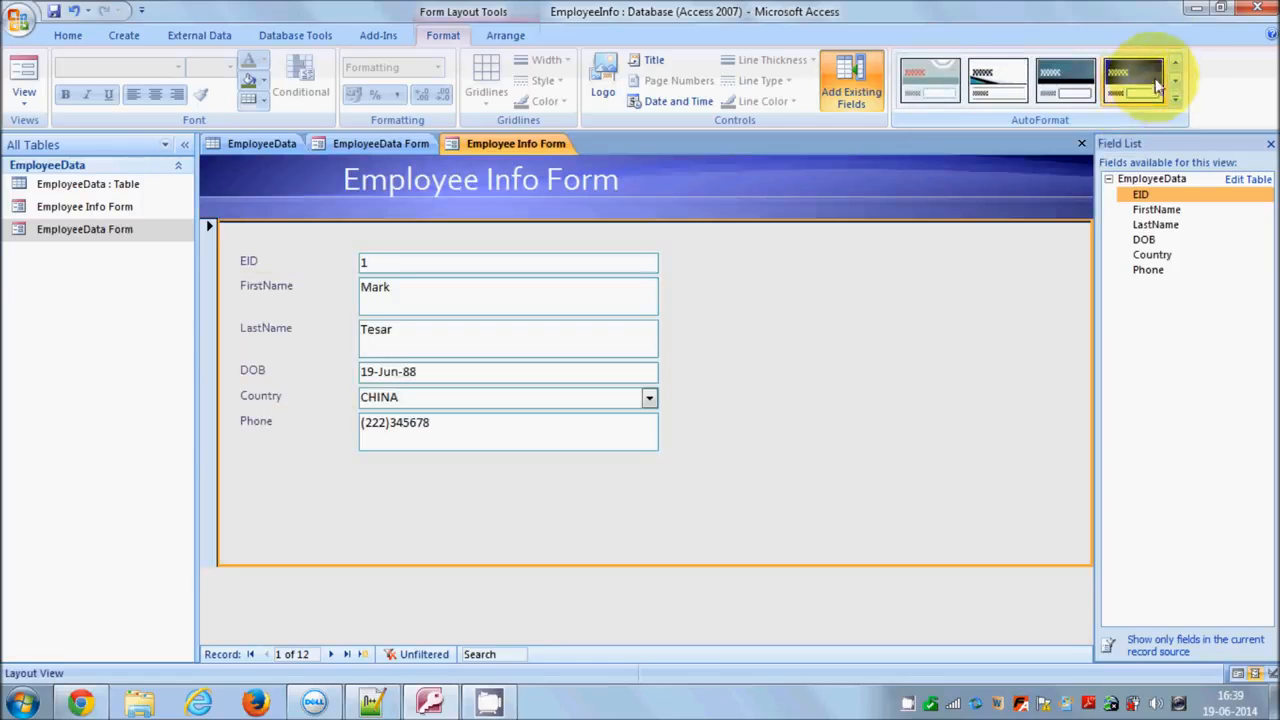
Try the AutoFormat with the brown header and blue labels, and reapply the blue-purple header format
{"action": "left_click", "coordinate": [1175, 85]}
{"action": "left_click", "coordinate": [1151, 84]}
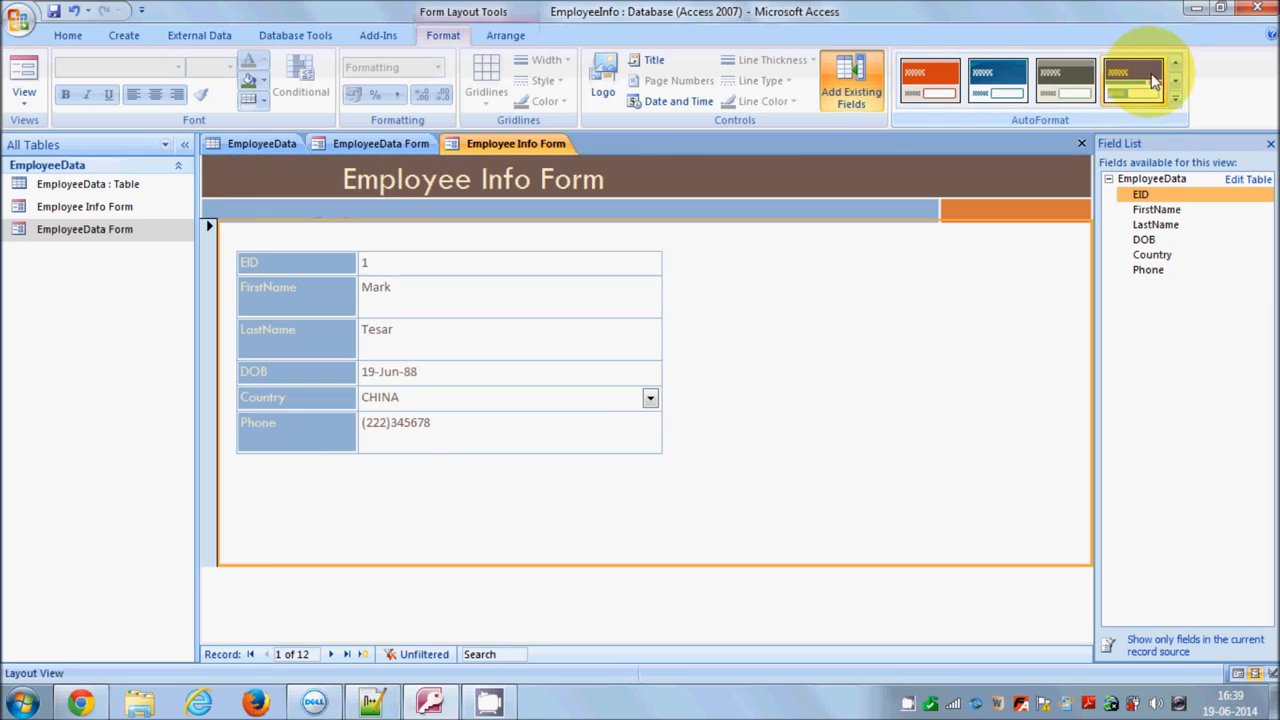
{"action": "left_click", "coordinate": [1175, 64]}
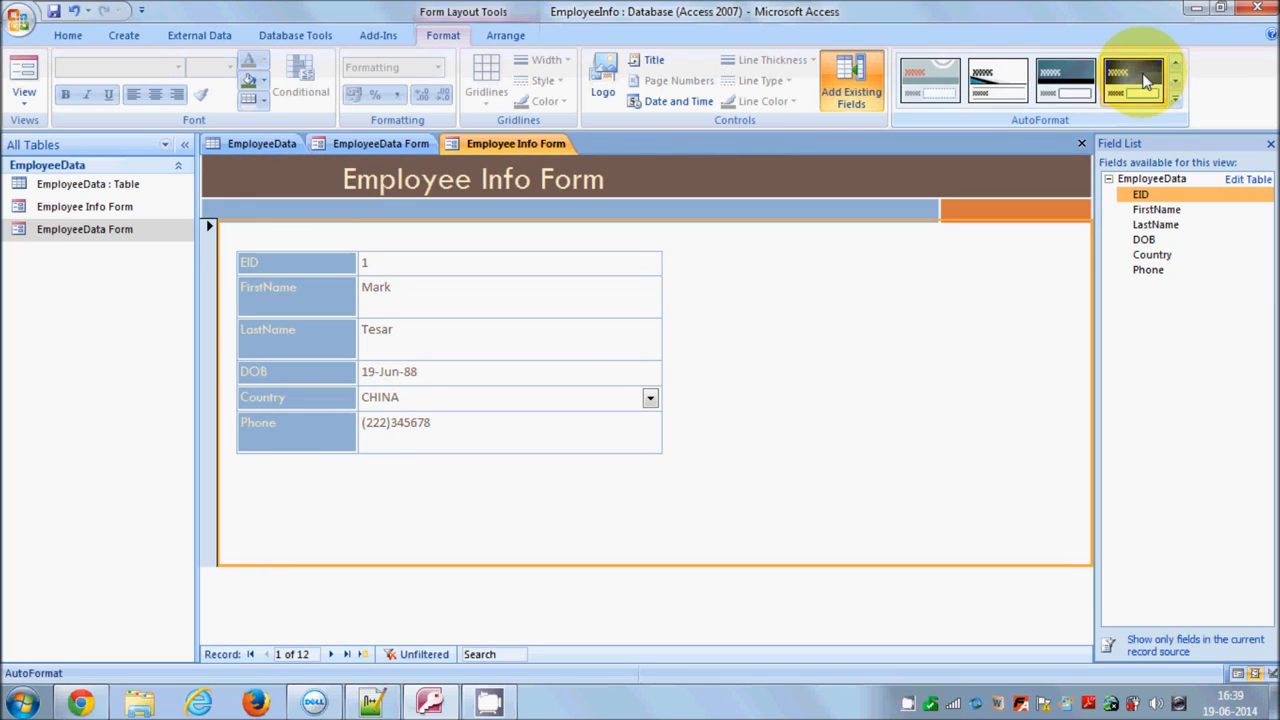
{"action": "left_click", "coordinate": [1144, 80]}
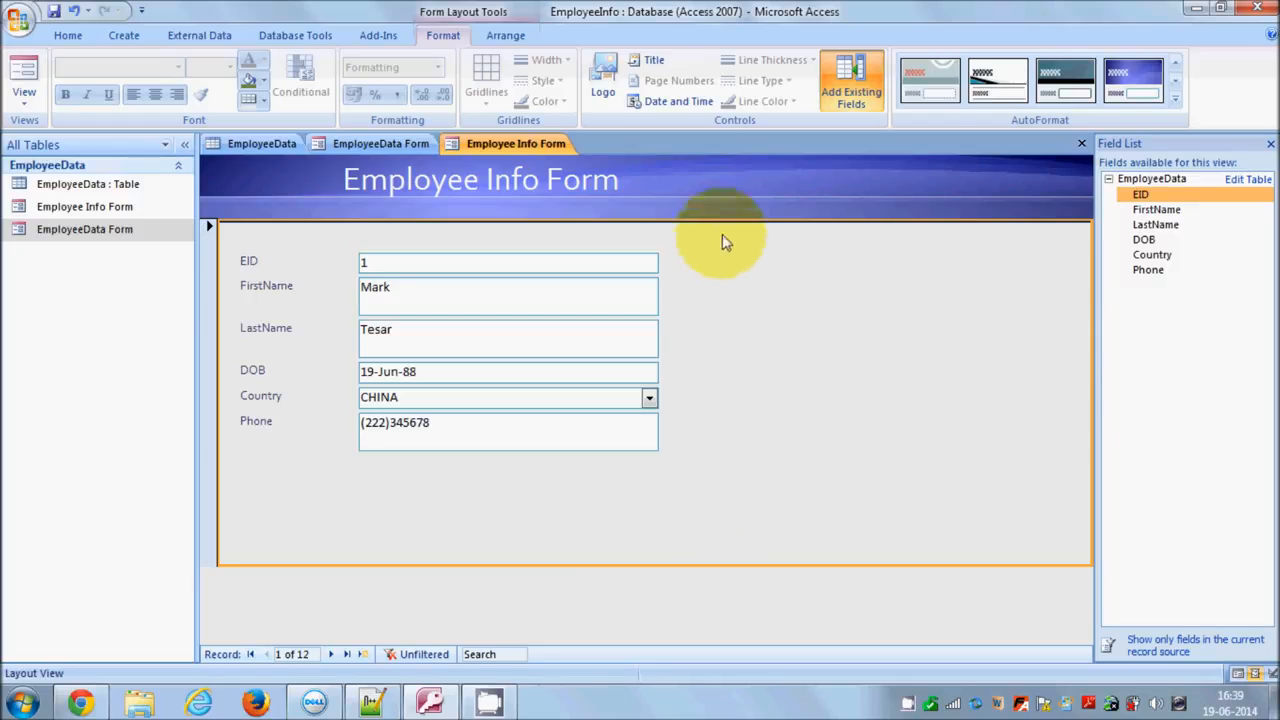
Insert the current date in the form header in the 19 June 2014 format, without the time
{"action": "left_click", "coordinate": [665, 103]}
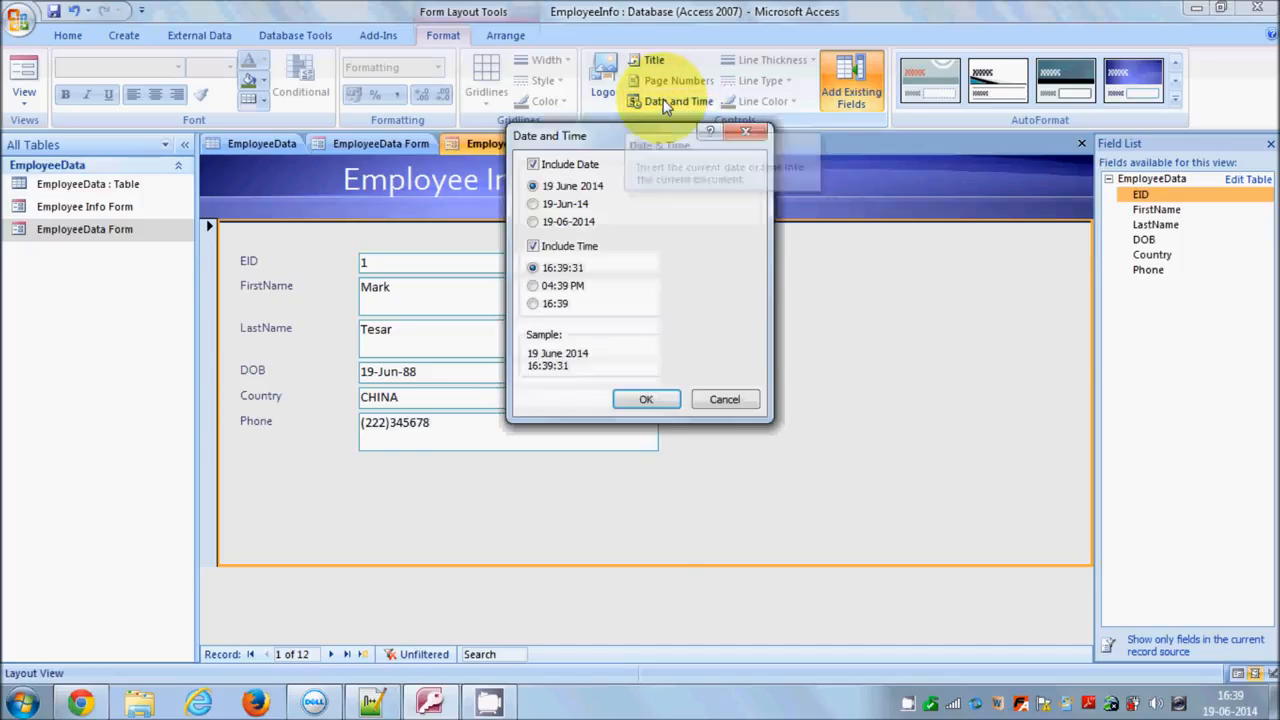
{"action": "left_click", "coordinate": [533, 247]}
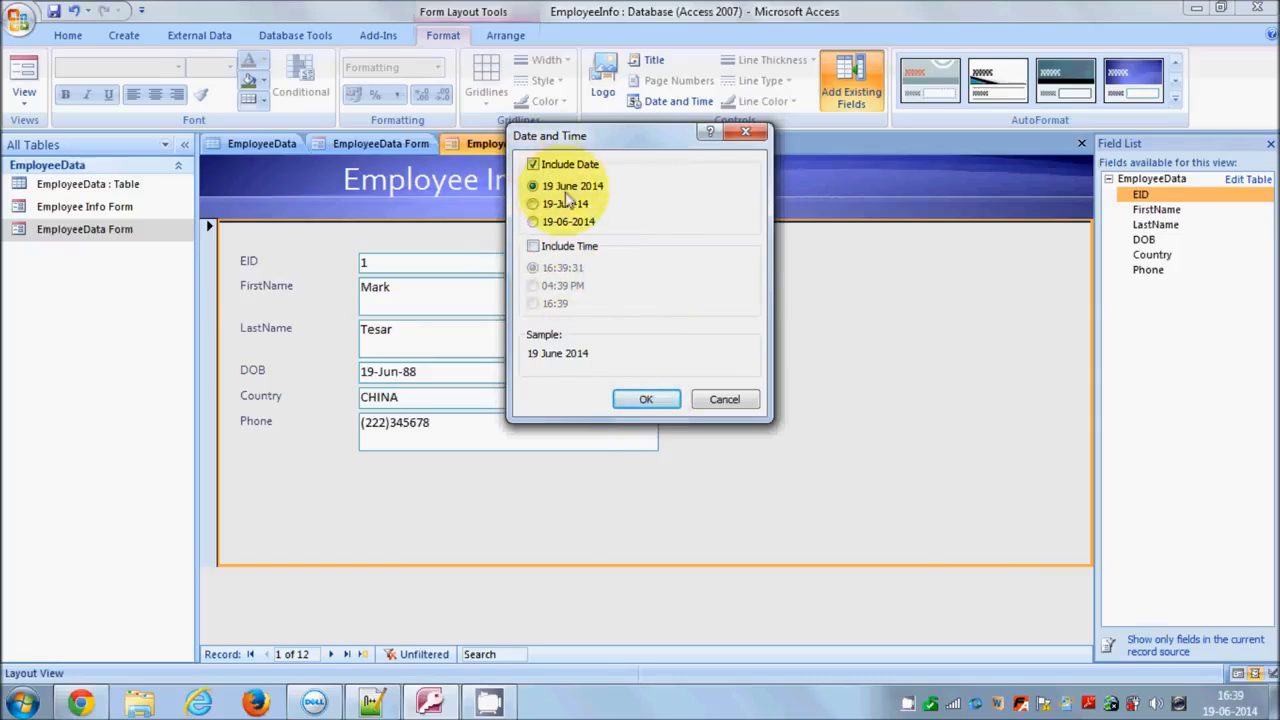
{"action": "left_click", "coordinate": [645, 399]}
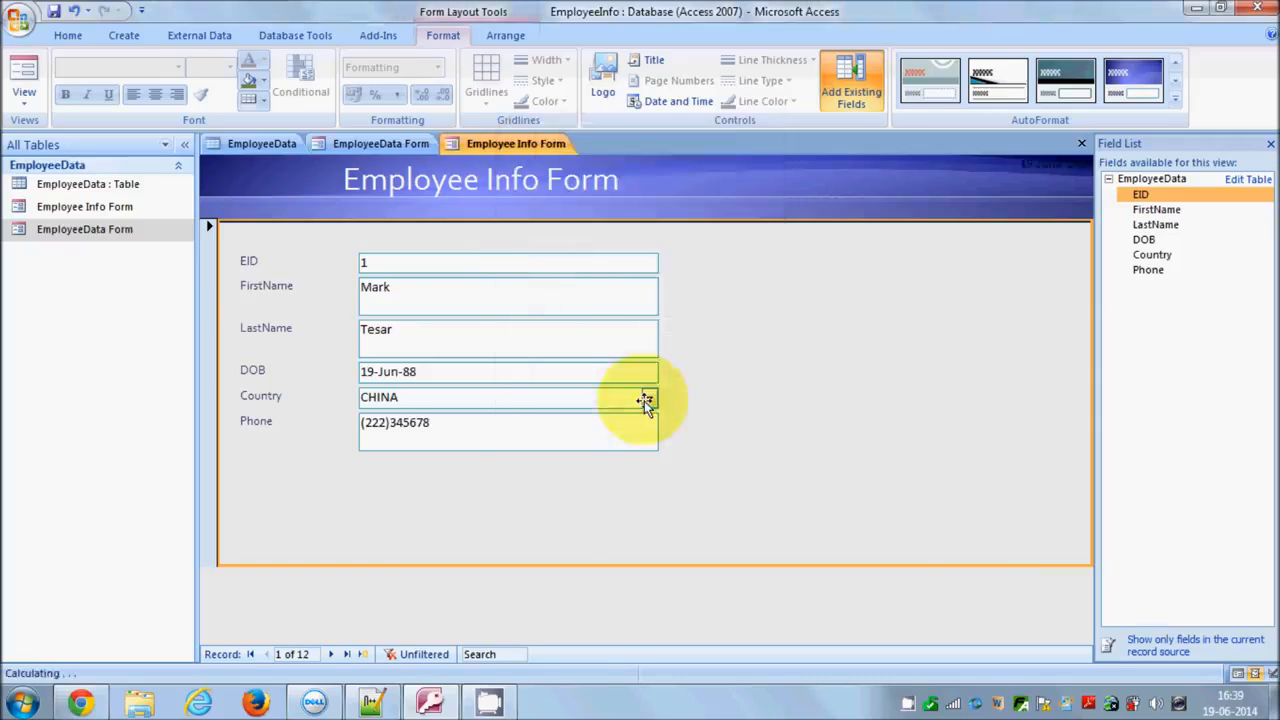
Move the date box in the form header beside the "Employee Info Form" title
{"action": "left_click", "coordinate": [1022, 169]}
{"action": "left_click_drag", "start_coordinate": [1022, 169], "coordinate": [894, 180]}
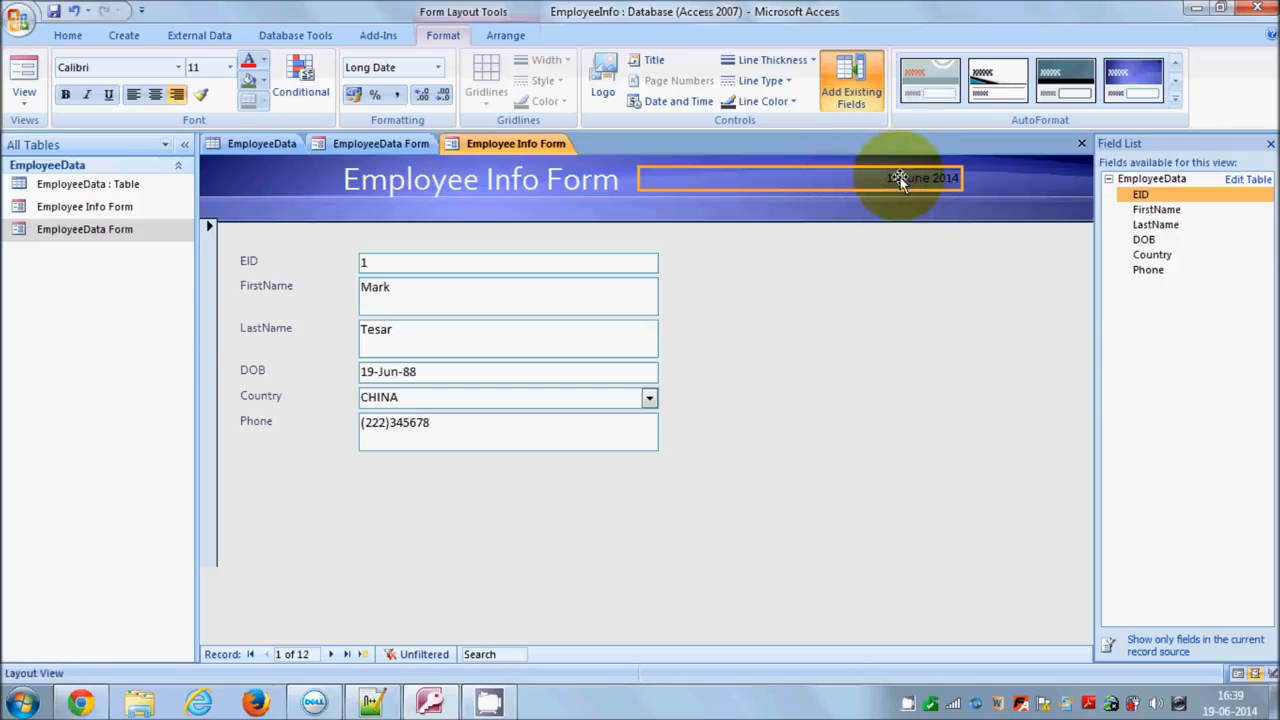
{"action": "right_click", "coordinate": [900, 178]}
{"action": "key", "text": "Escape"}
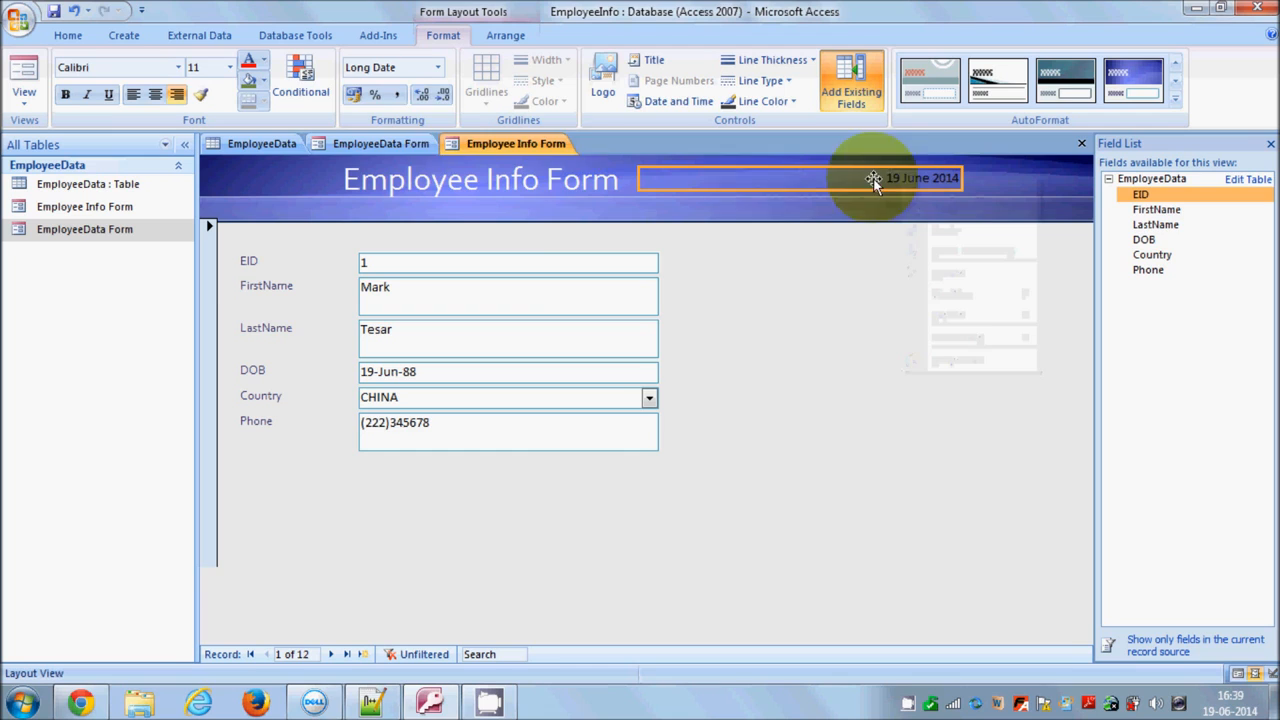
Format the header date in bold white text at font size 20
{"action": "left_click", "coordinate": [264, 61]}
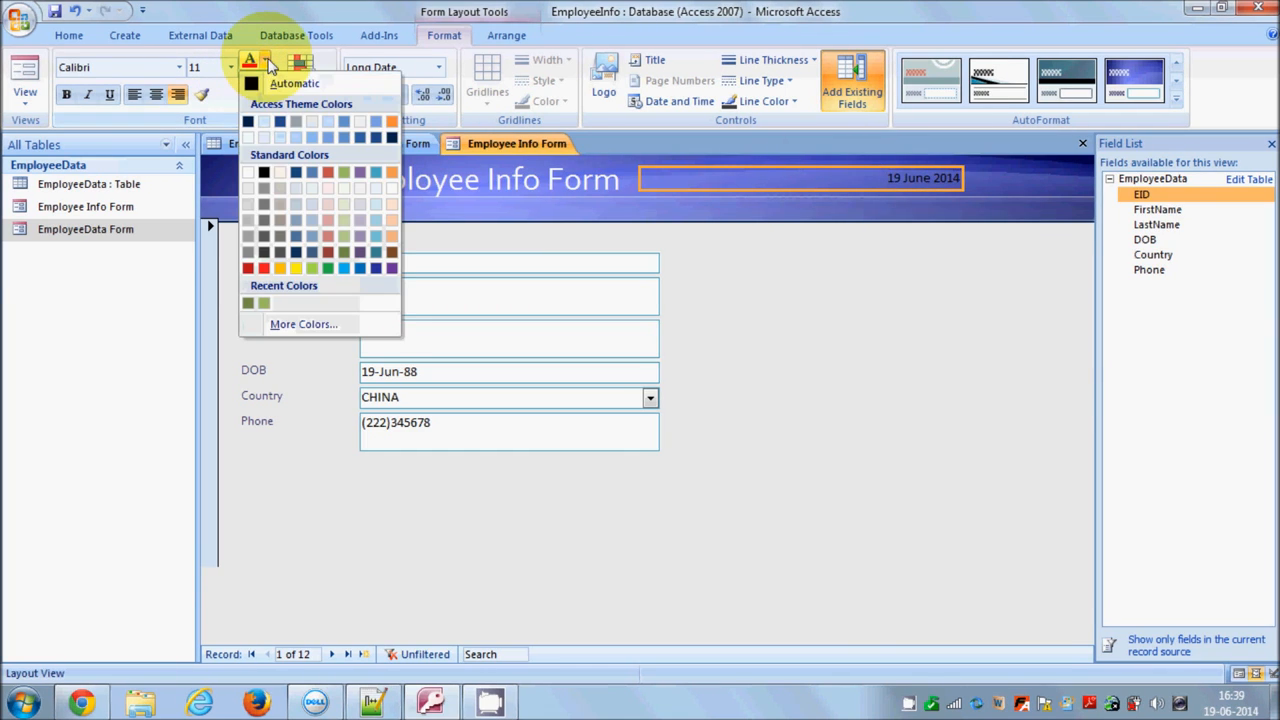
{"action": "left_click", "coordinate": [250, 138]}
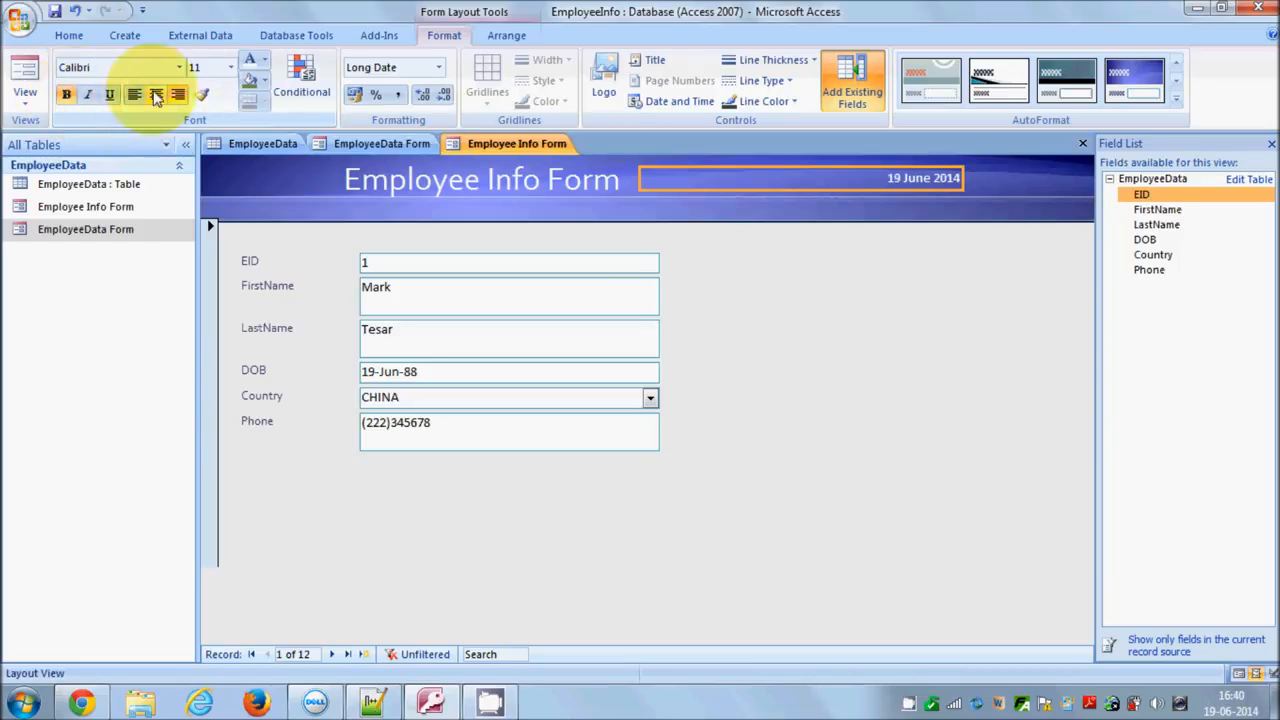
{"action": "left_click", "coordinate": [232, 67]}
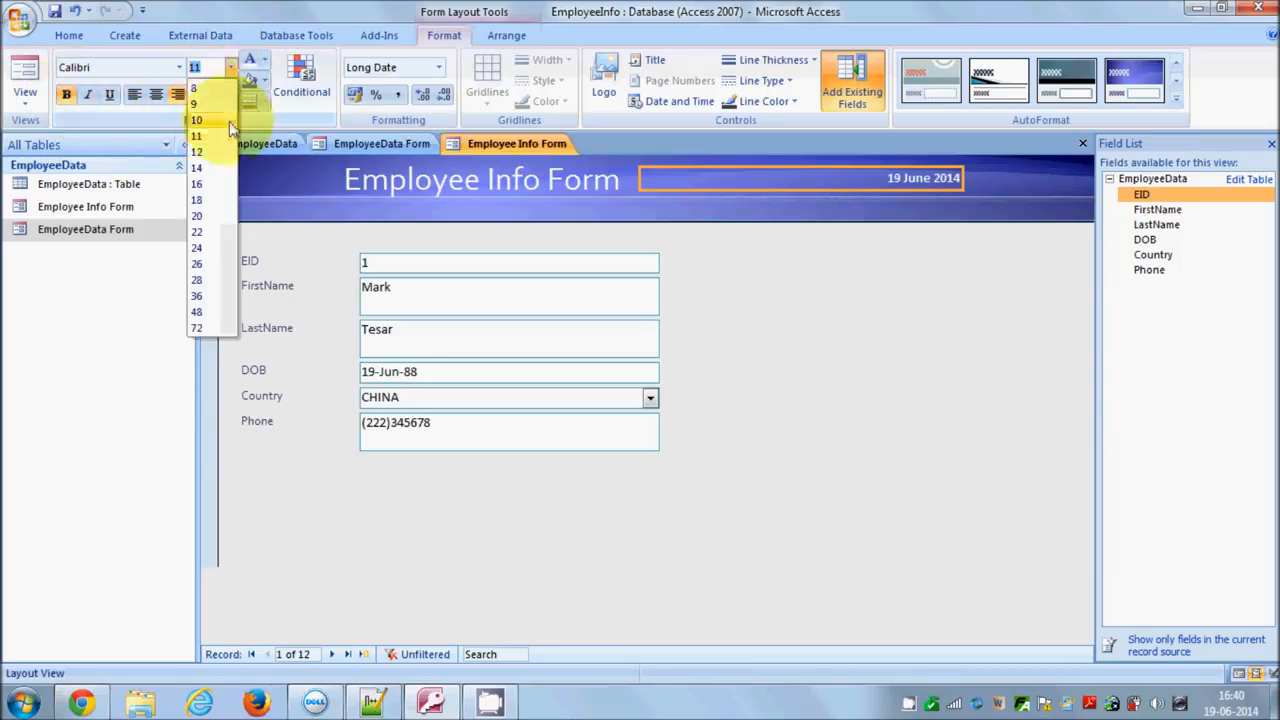
{"action": "left_click", "coordinate": [200, 212]}
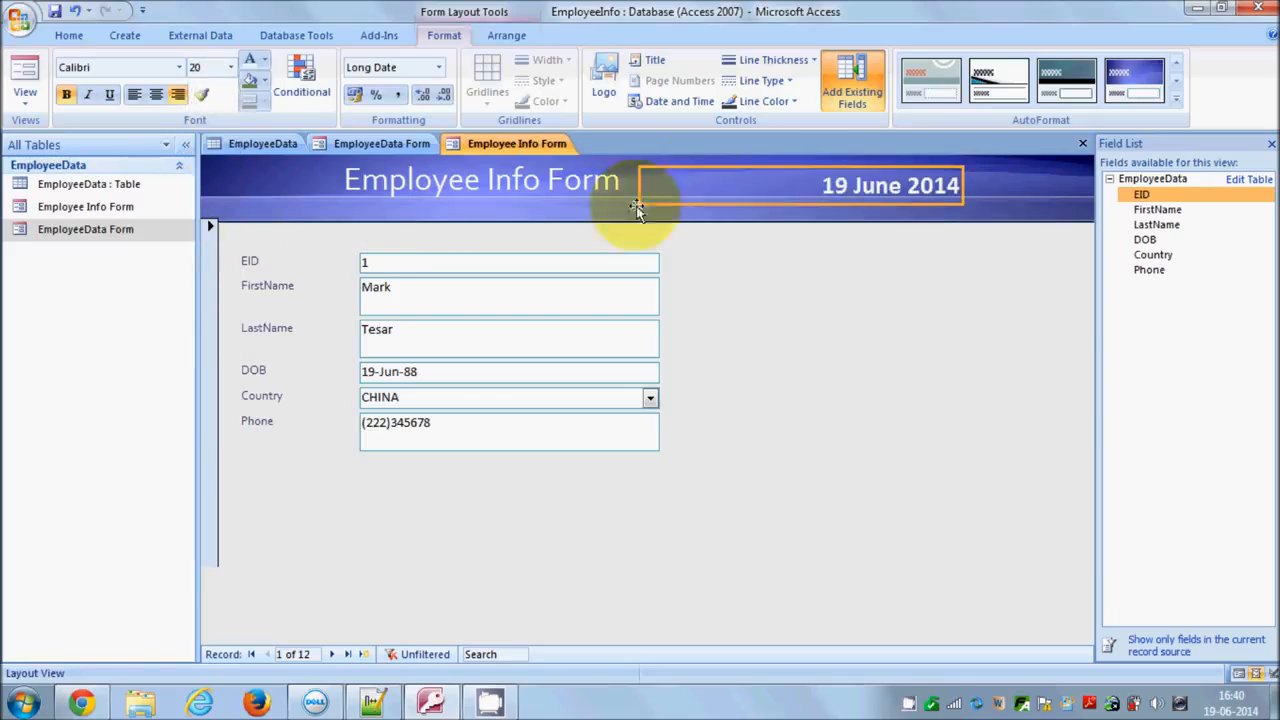
Narrow the header date box to about 5 cm beside the title, and open and dismiss the logo picture chooser
{"action": "left_click_drag", "start_coordinate": [768, 169], "coordinate": [767, 164]}
{"action": "left_click_drag", "start_coordinate": [637, 179], "coordinate": [699, 169]}
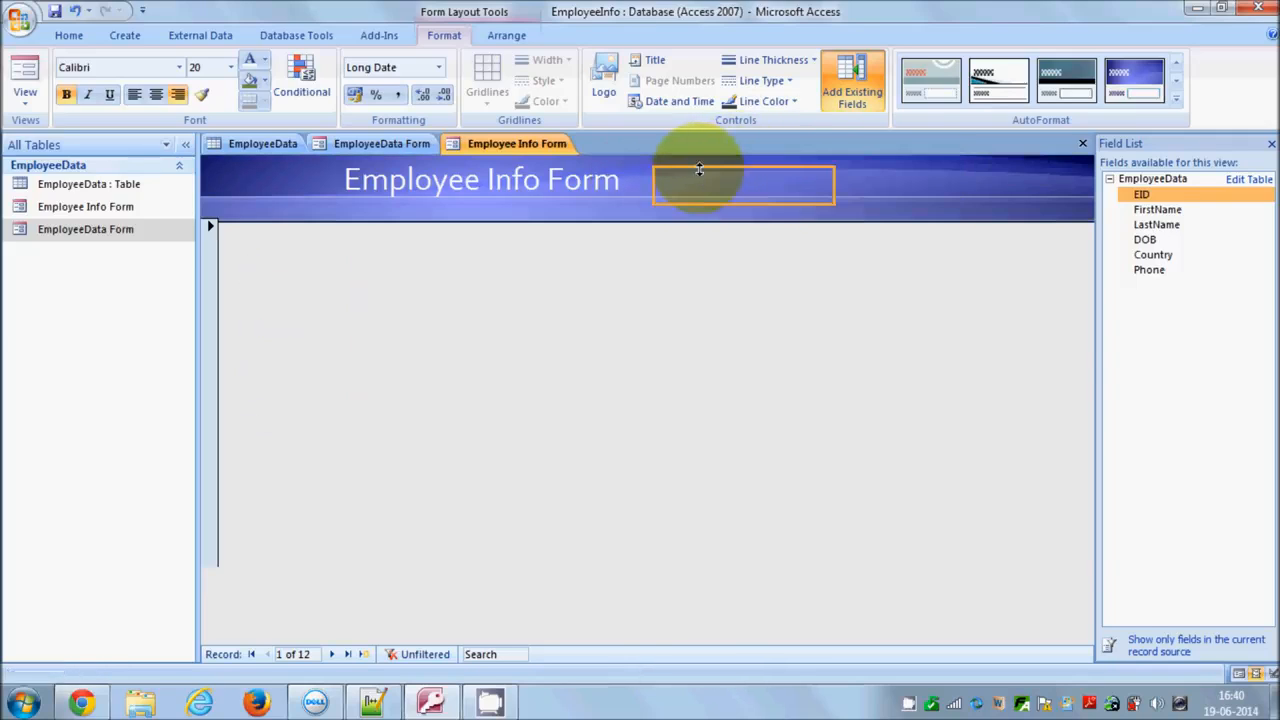
{"action": "left_click", "coordinate": [610, 85]}
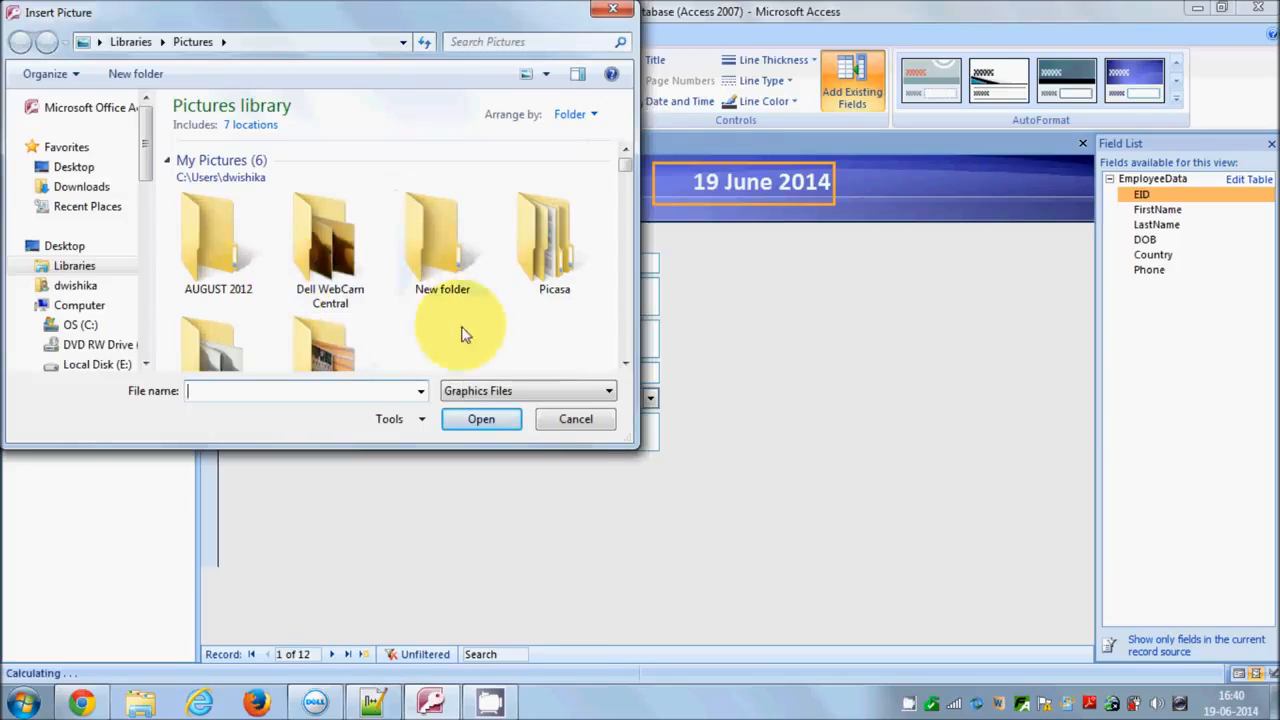
{"action": "left_click", "coordinate": [577, 420]}
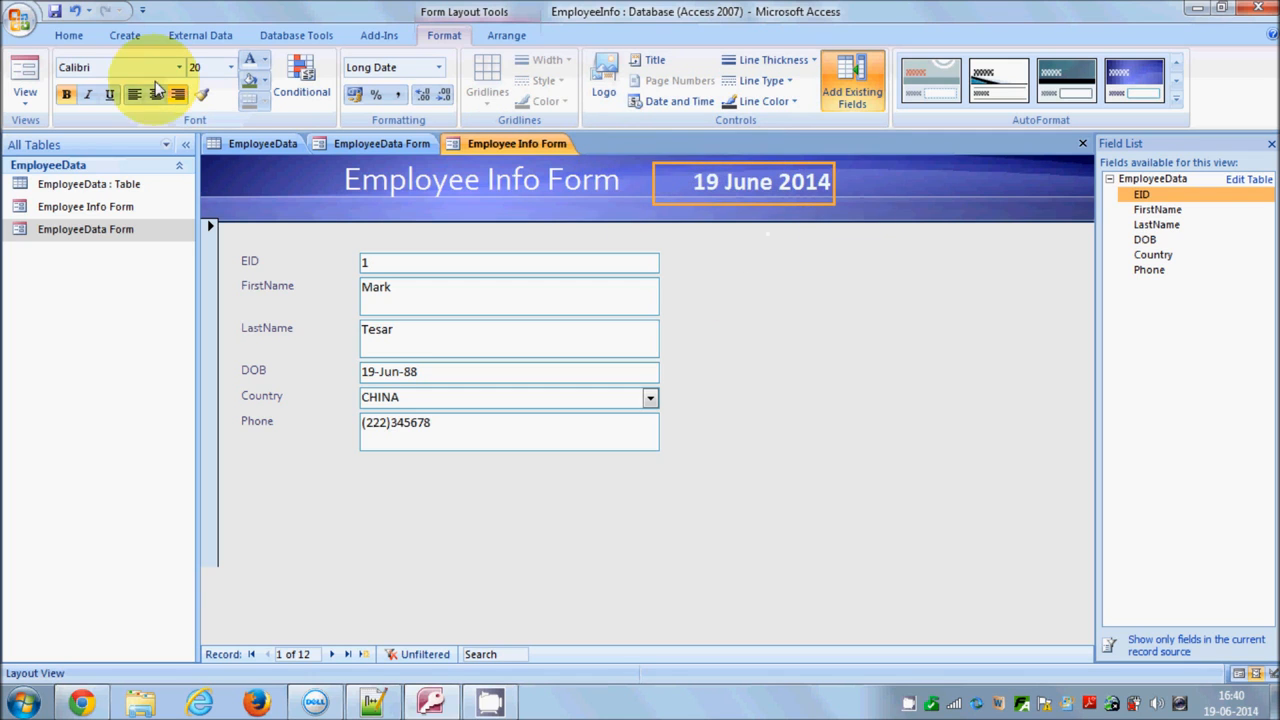
In Design View, place a command button below the Phone field with the Record Operations action Add New Record
{"action": "left_click", "coordinate": [22, 92]}
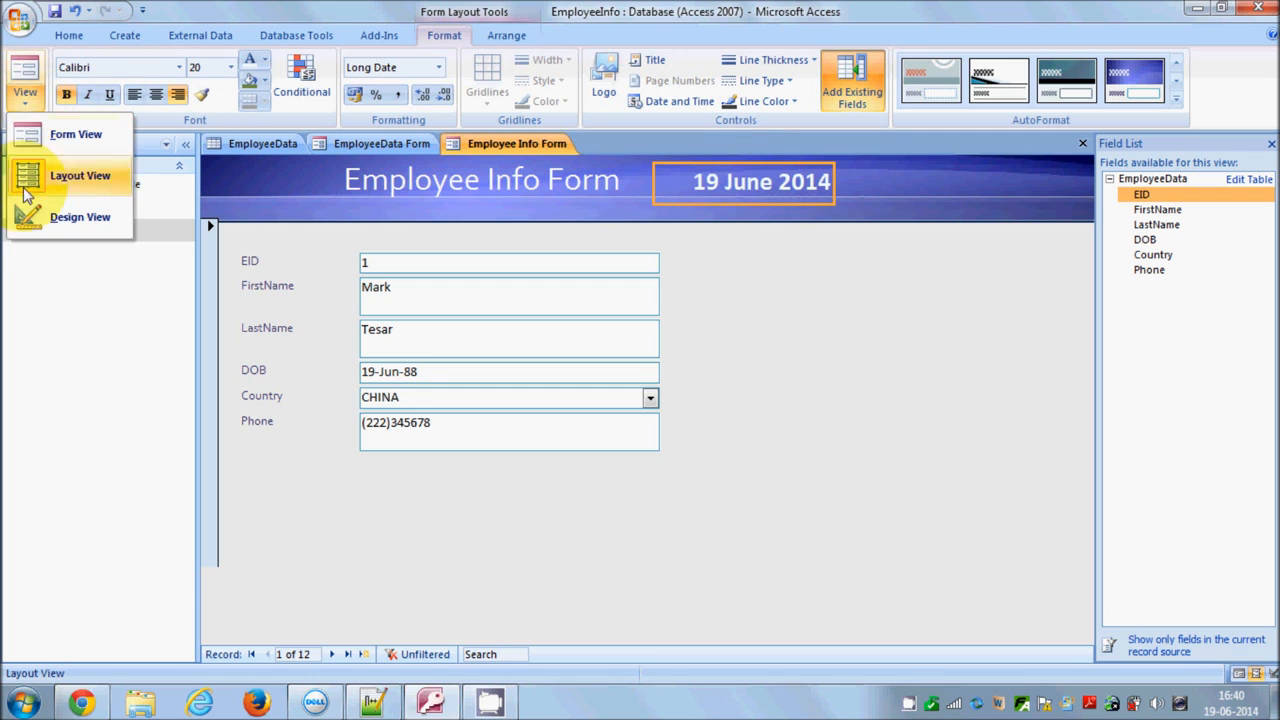
{"action": "left_click", "coordinate": [35, 220]}
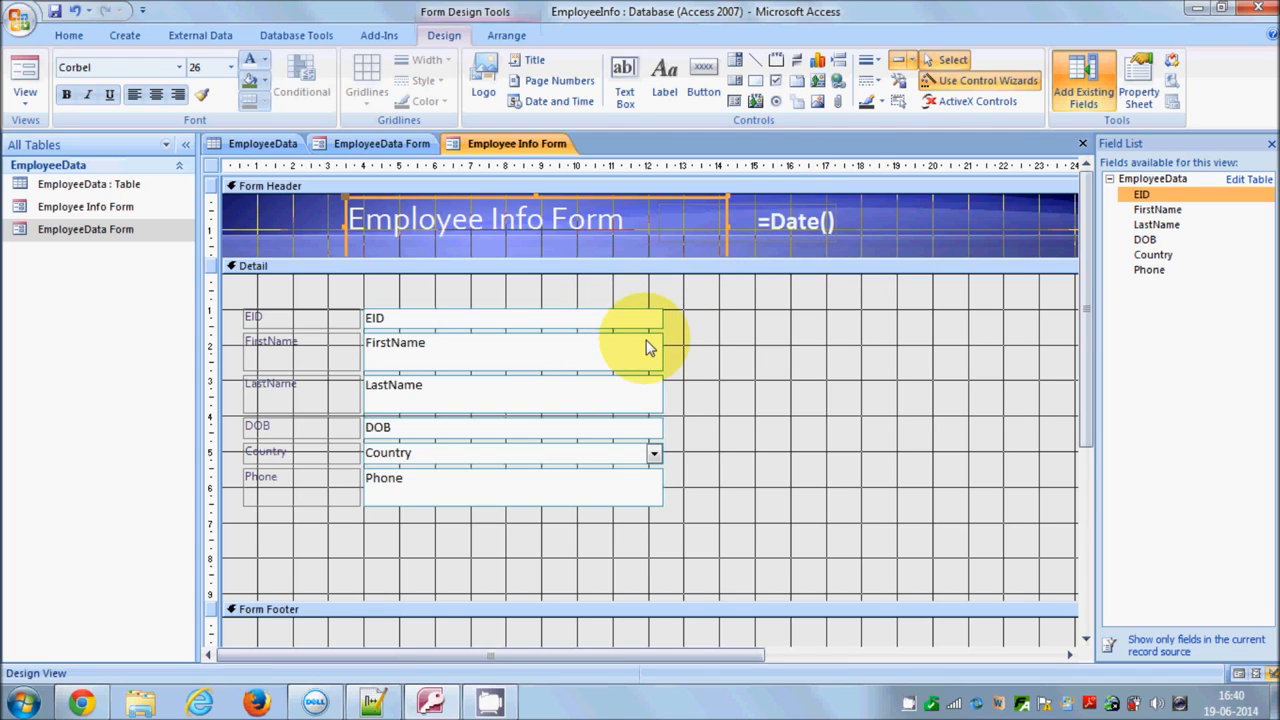
{"action": "left_click", "coordinate": [704, 78]}
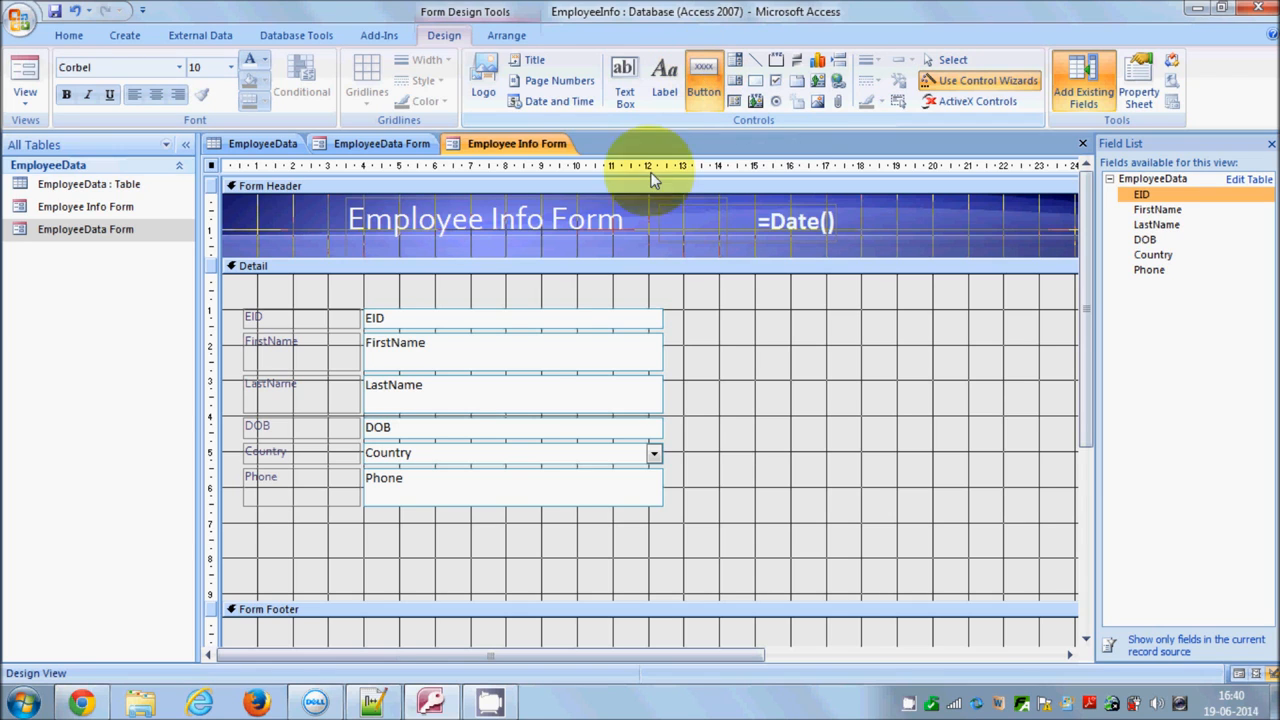
{"action": "left_click", "coordinate": [270, 538]}
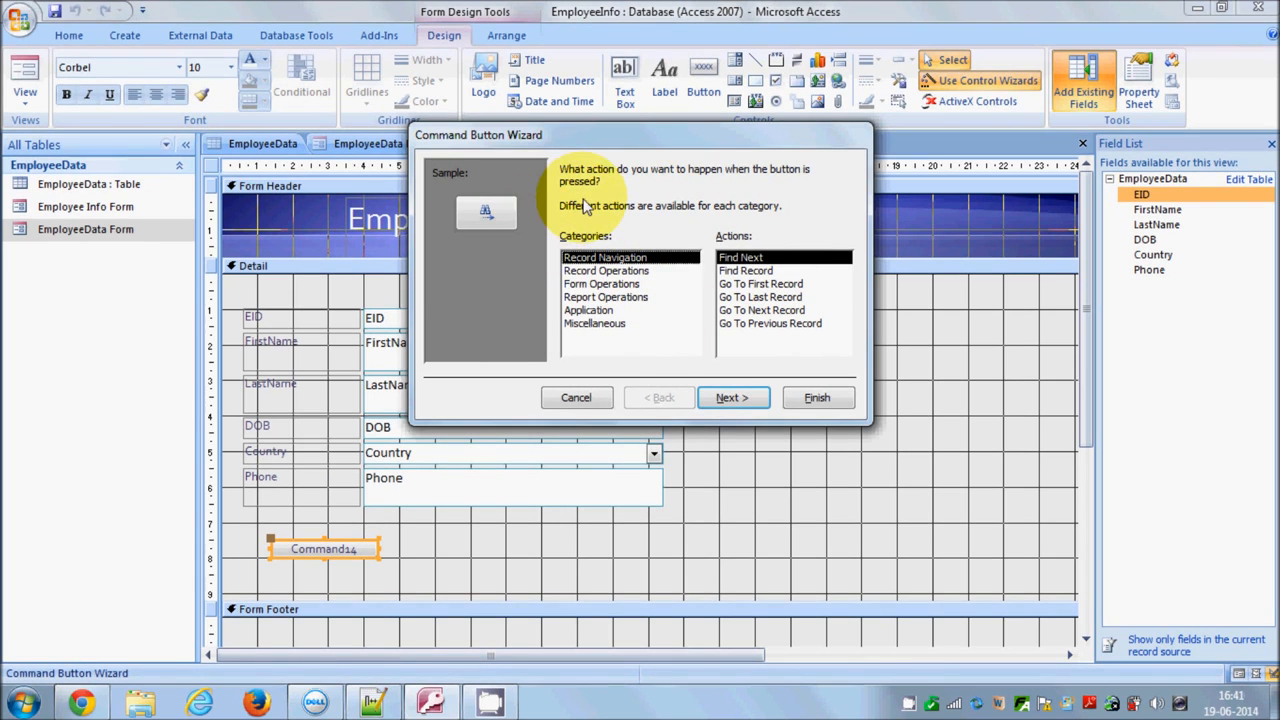
{"action": "left_click", "coordinate": [586, 271]}
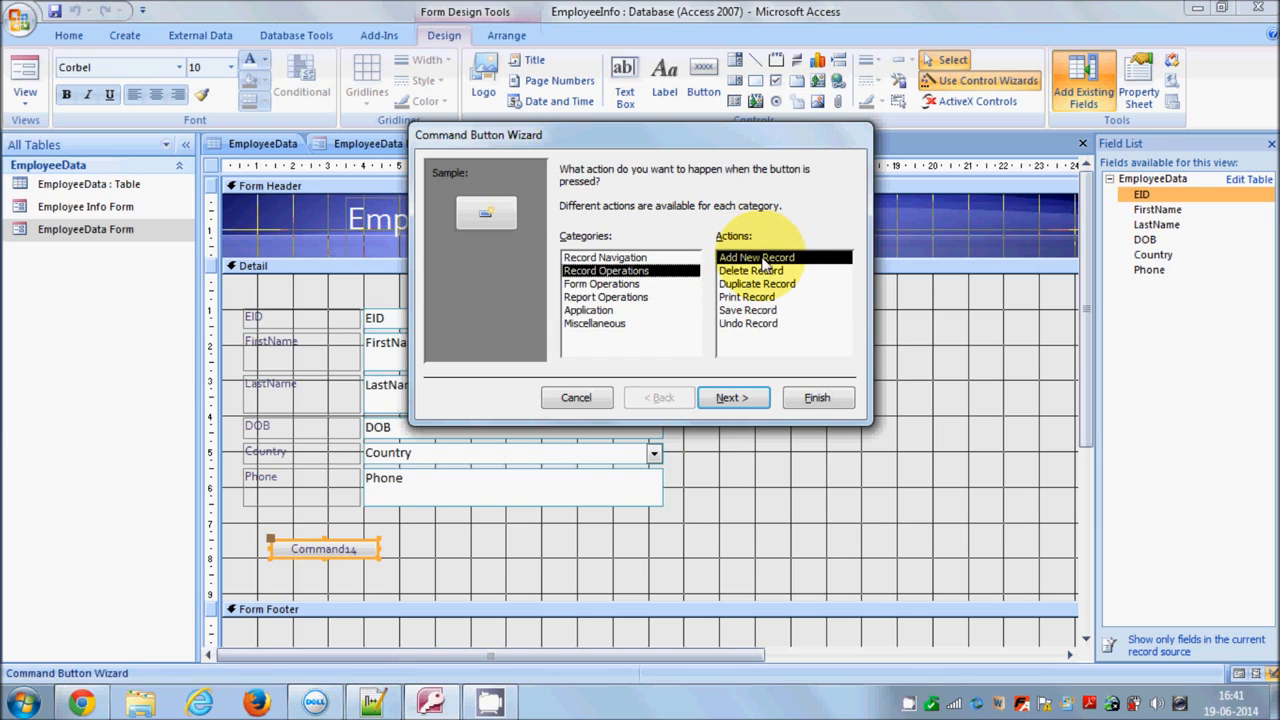
{"action": "left_click", "coordinate": [733, 398]}
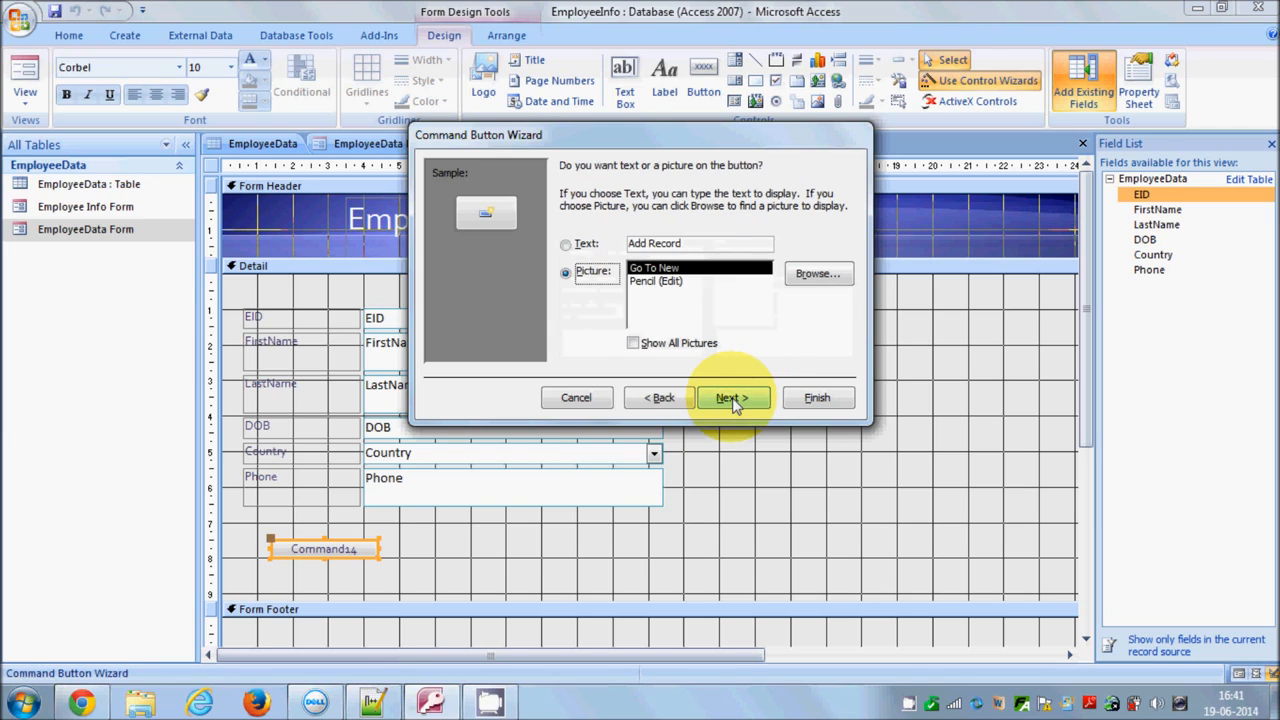
Set the new command button to show the text Add Record instead of a picture
{"action": "left_click", "coordinate": [566, 246]}
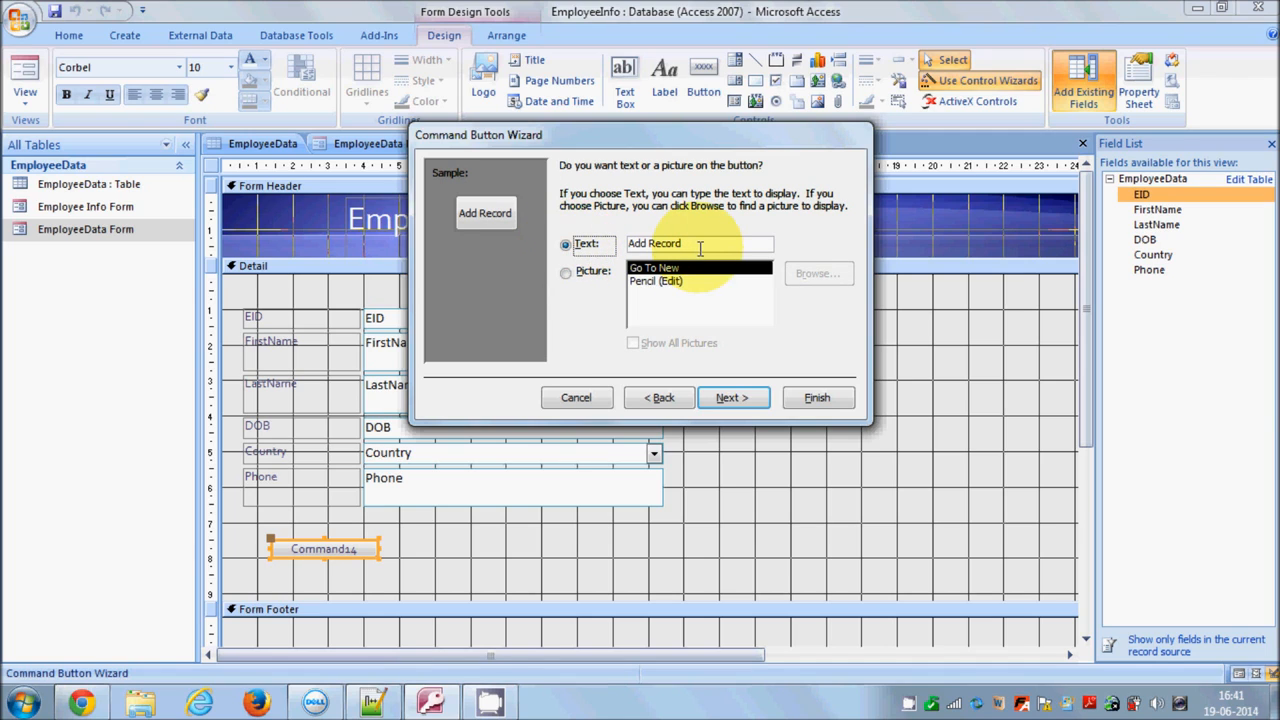
{"action": "left_click_drag", "start_coordinate": [682, 244], "coordinate": [627, 245]}
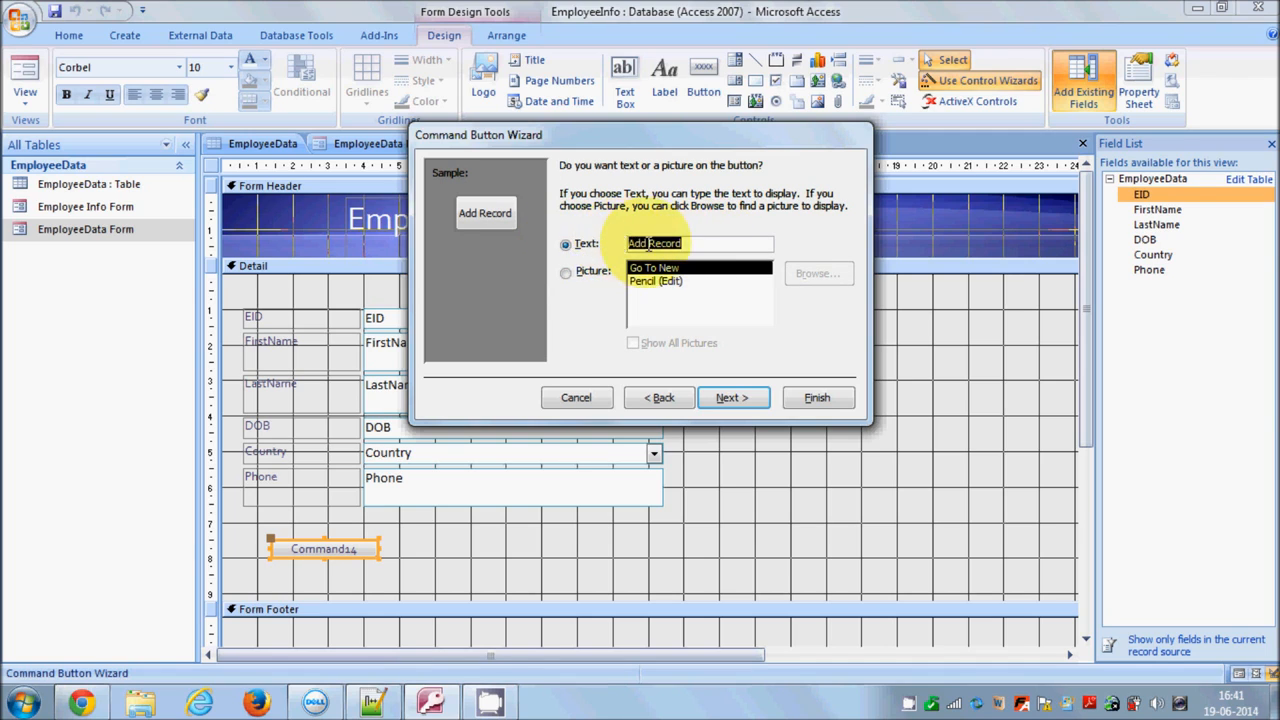
{"action": "left_click", "coordinate": [684, 243]}
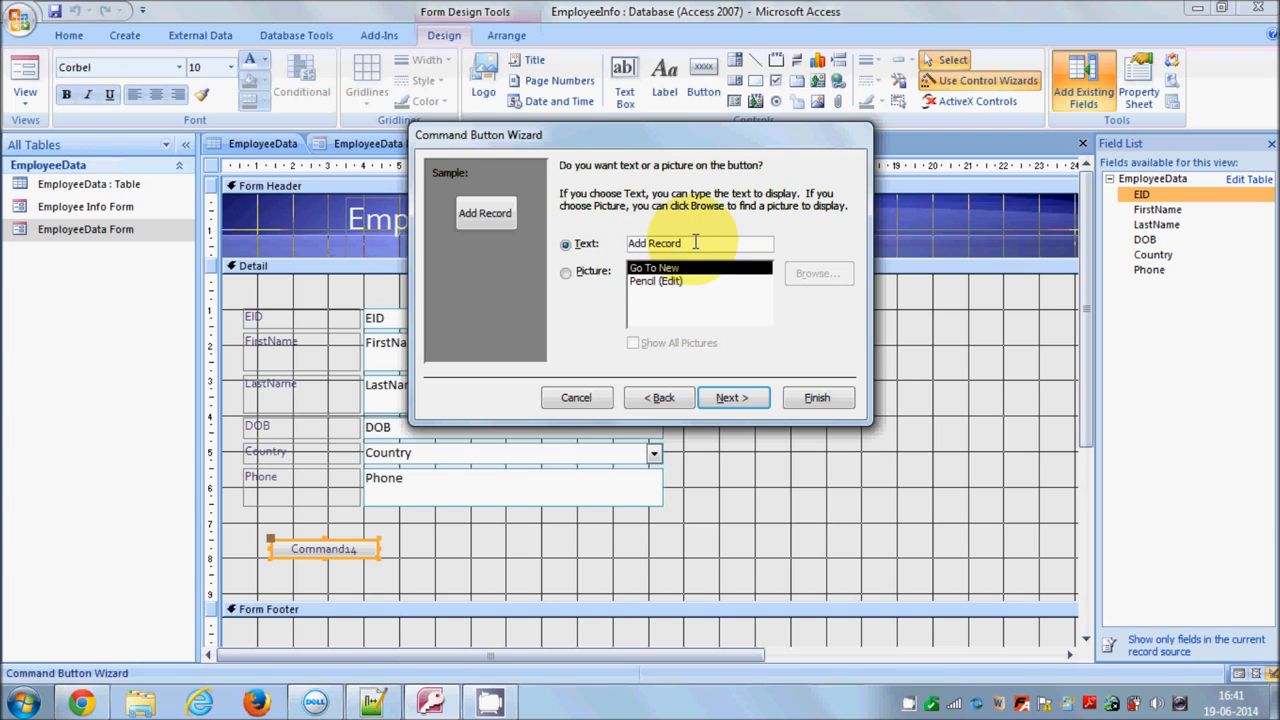
{"action": "left_click_drag", "start_coordinate": [688, 243], "coordinate": [594, 240]}
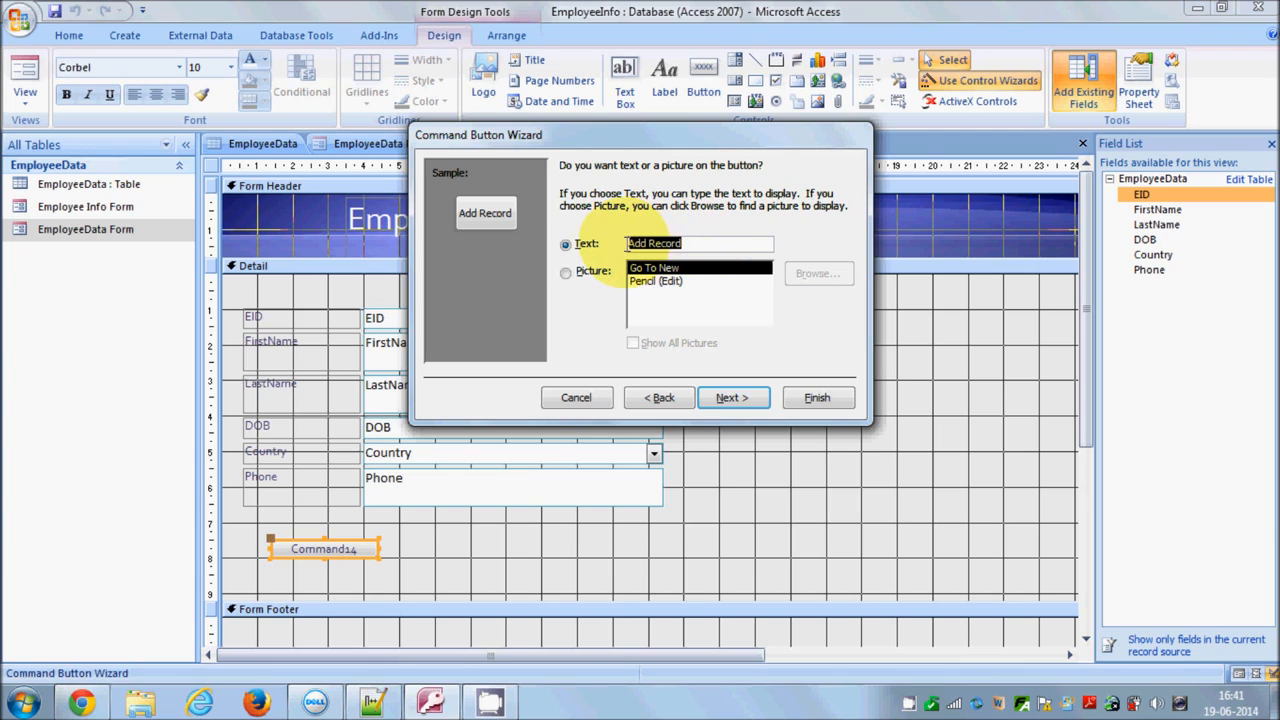
{"action": "left_click", "coordinate": [688, 244]}
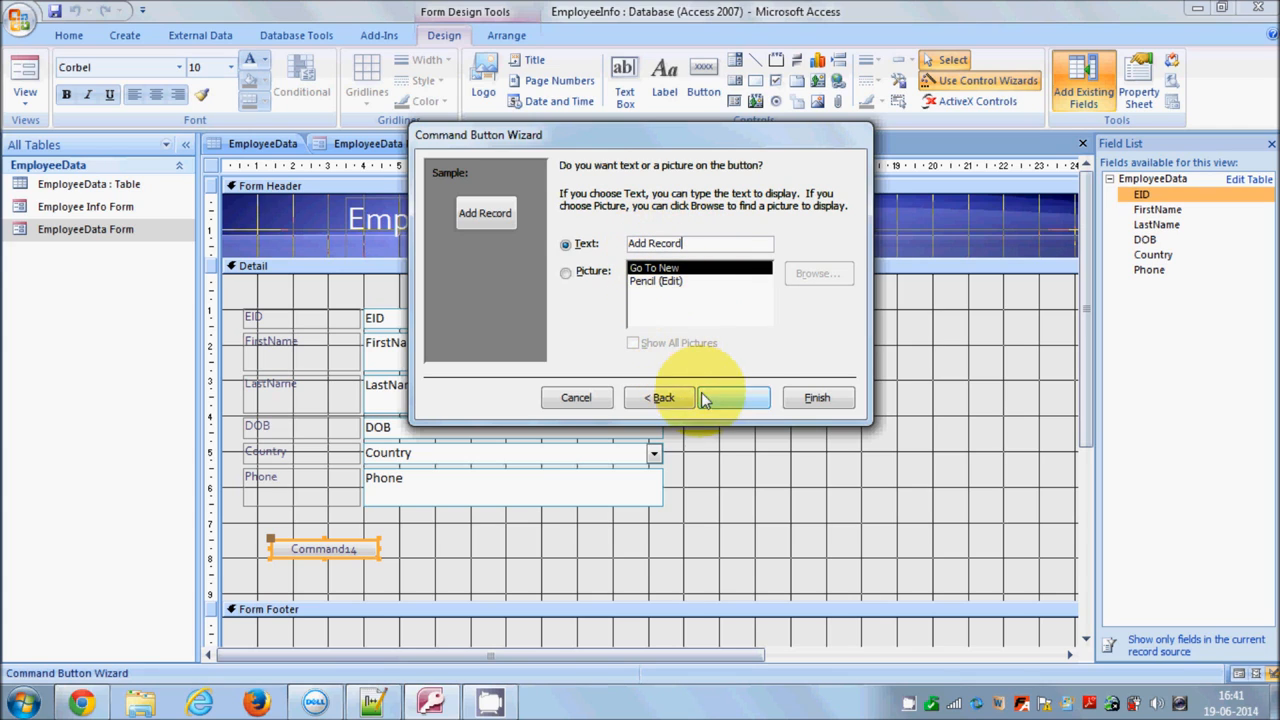
{"action": "left_click", "coordinate": [745, 399]}
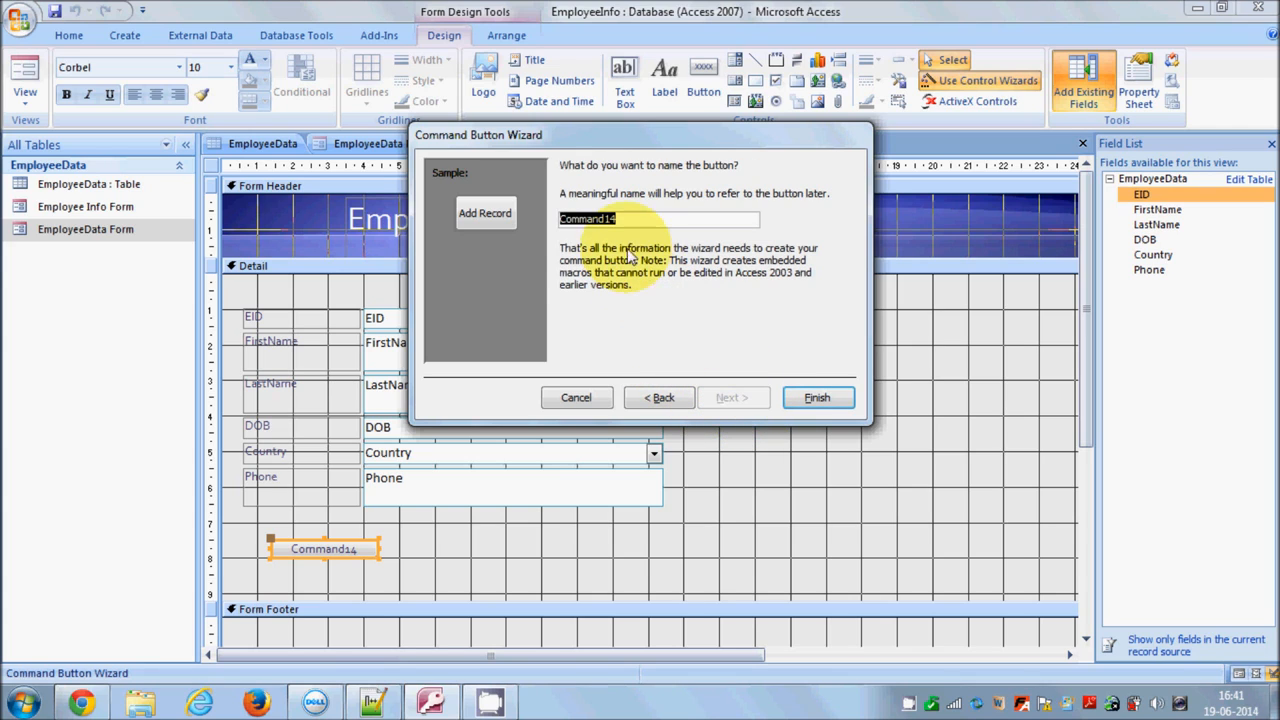
Name the button Add Record, complete the wizard, and widen the button slightly
{"action": "left_click_drag", "start_coordinate": [638, 221], "coordinate": [525, 222]}
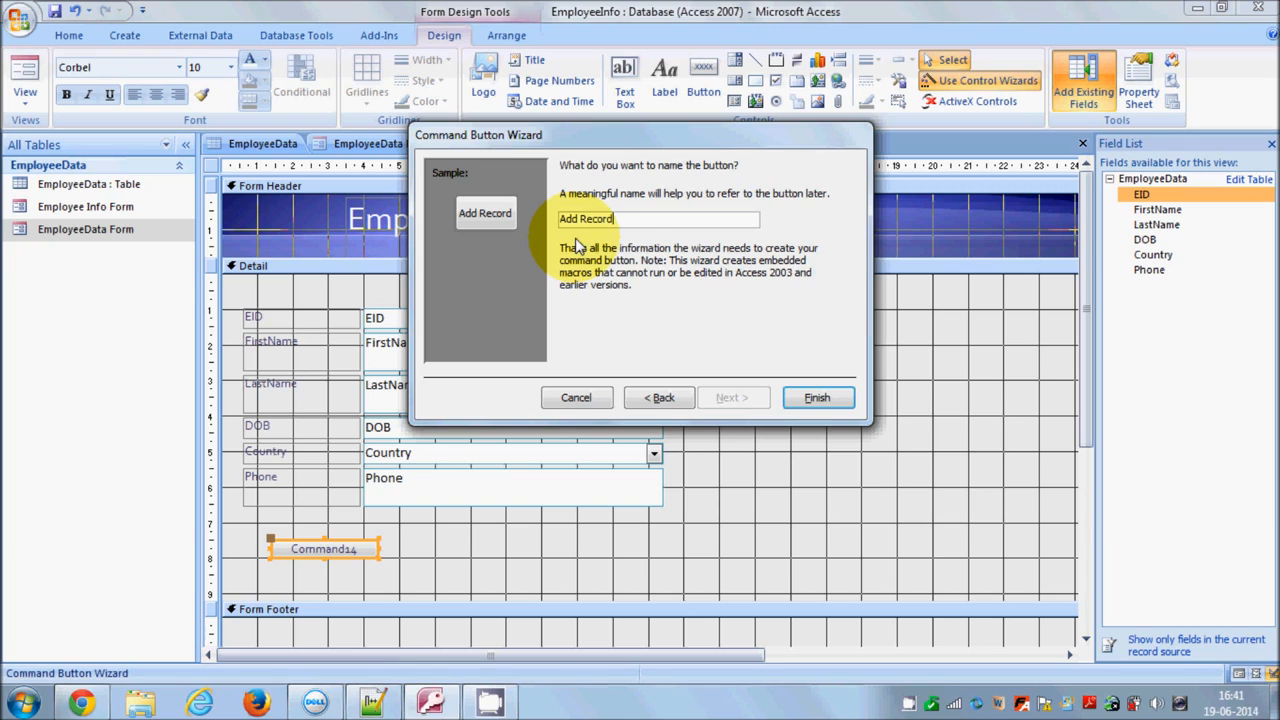
{"action": "left_click", "coordinate": [800, 398]}
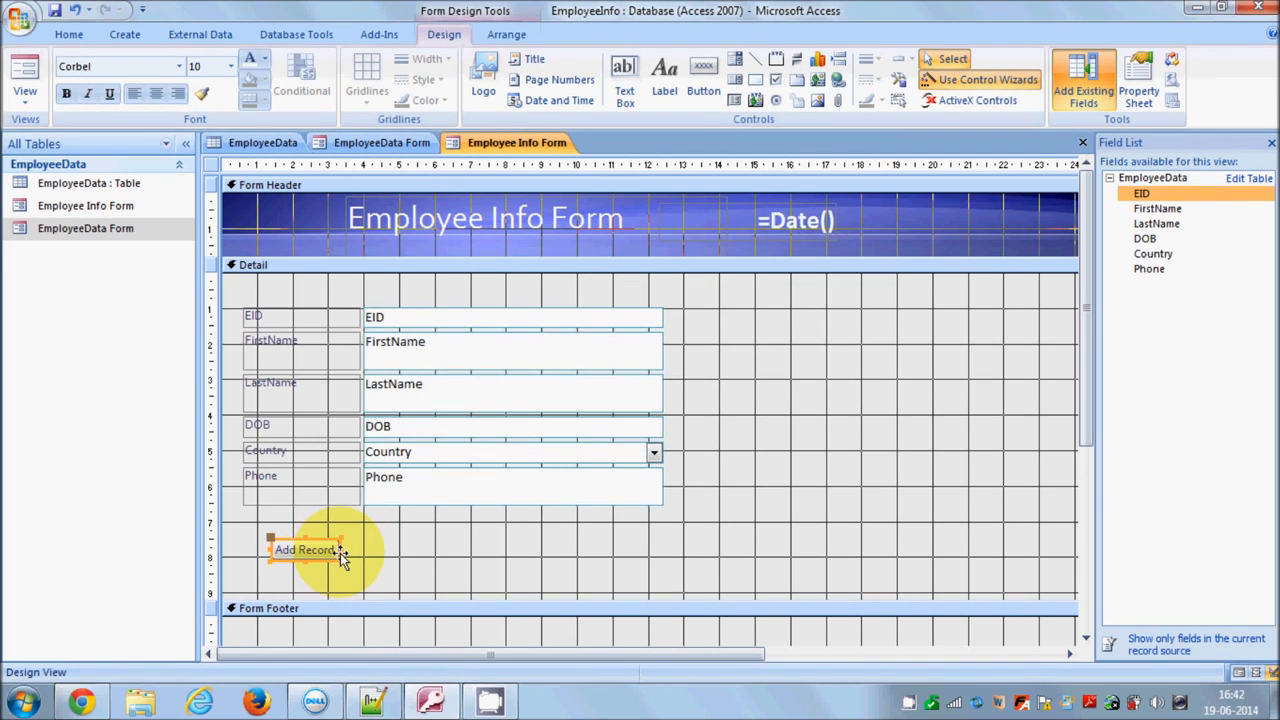
{"action": "left_click_drag", "start_coordinate": [340, 550], "coordinate": [350, 550]}
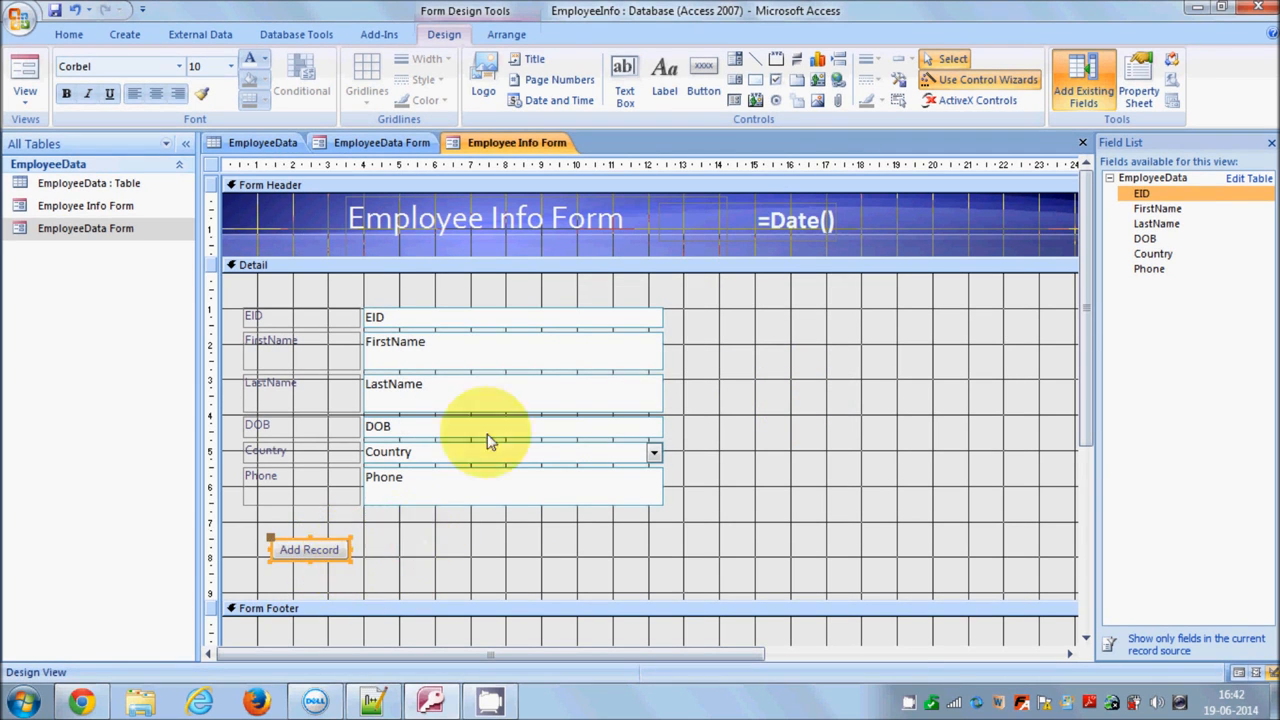
Place a second command button beside Add Record with the Record Operations action Save Record
{"action": "left_click", "coordinate": [694, 91]}
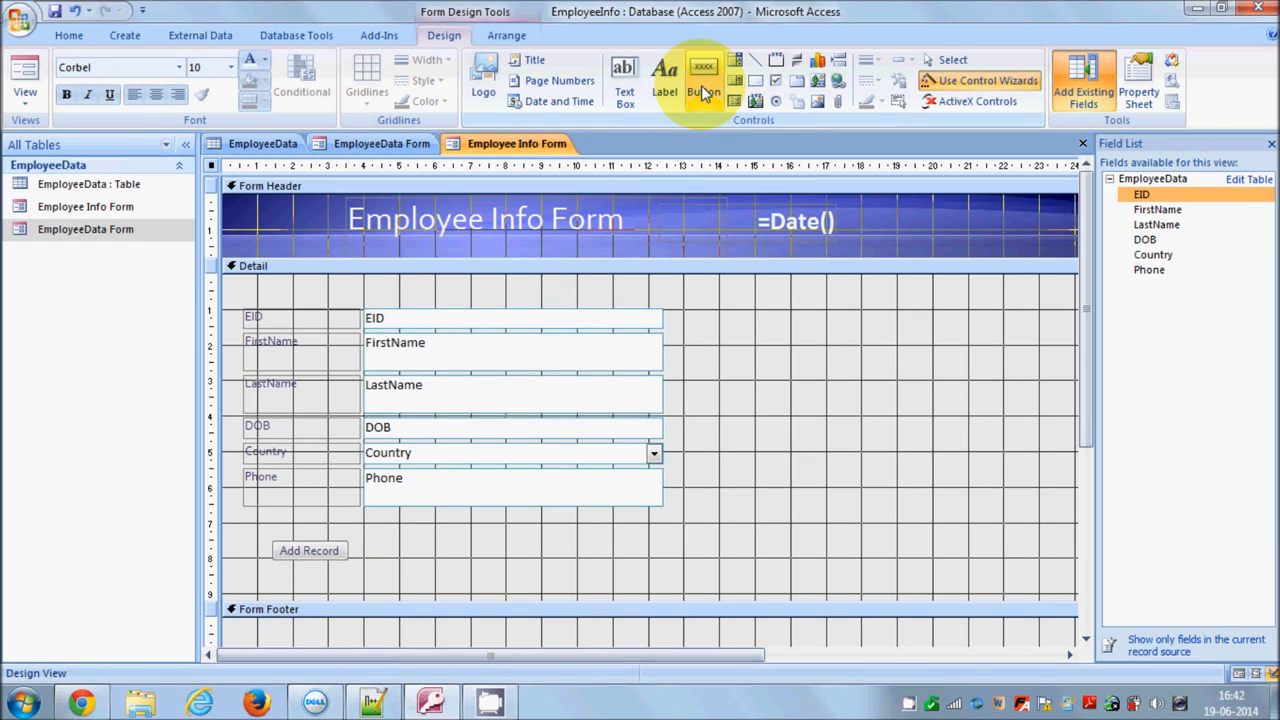
{"action": "left_click", "coordinate": [701, 85]}
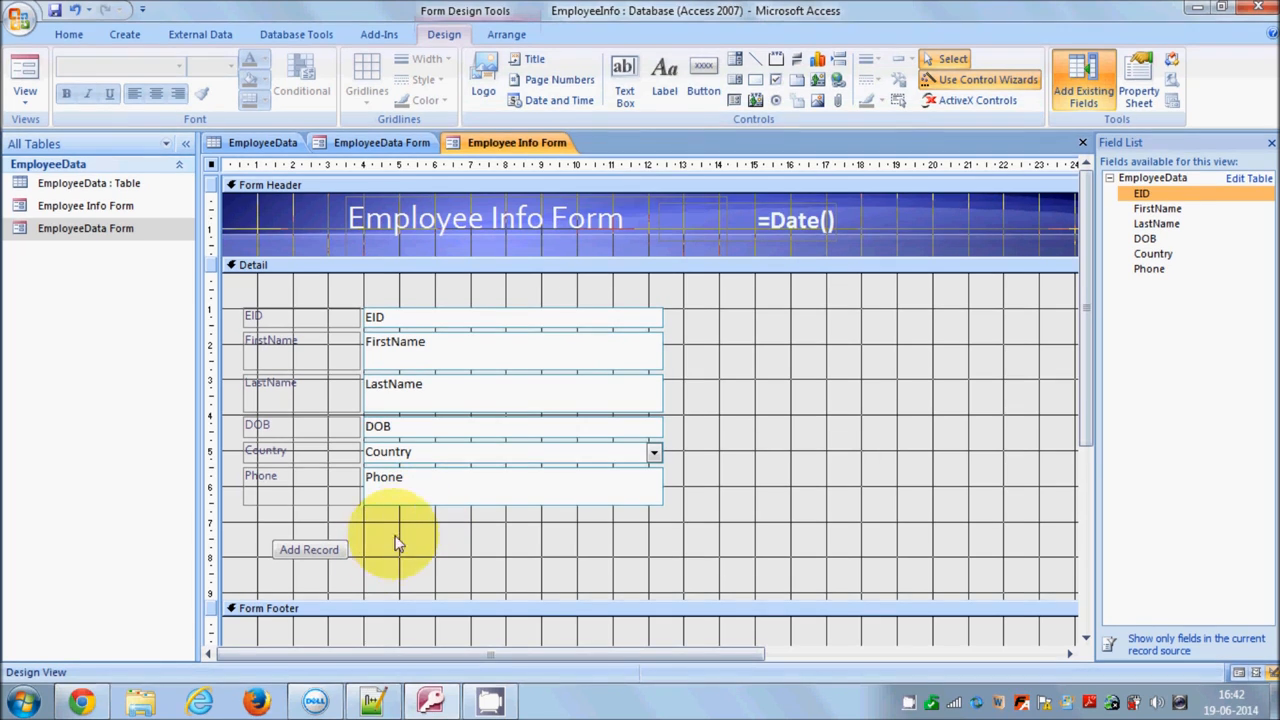
{"action": "left_click", "coordinate": [703, 85]}
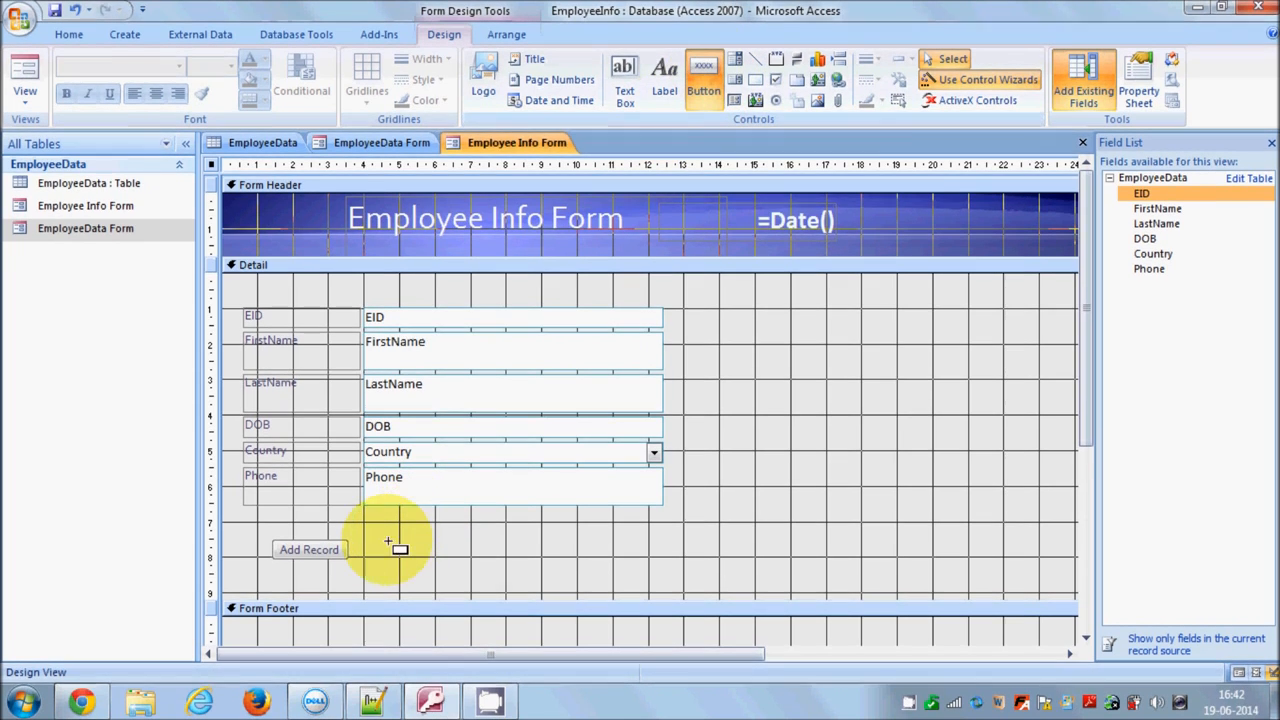
{"action": "left_click", "coordinate": [388, 542]}
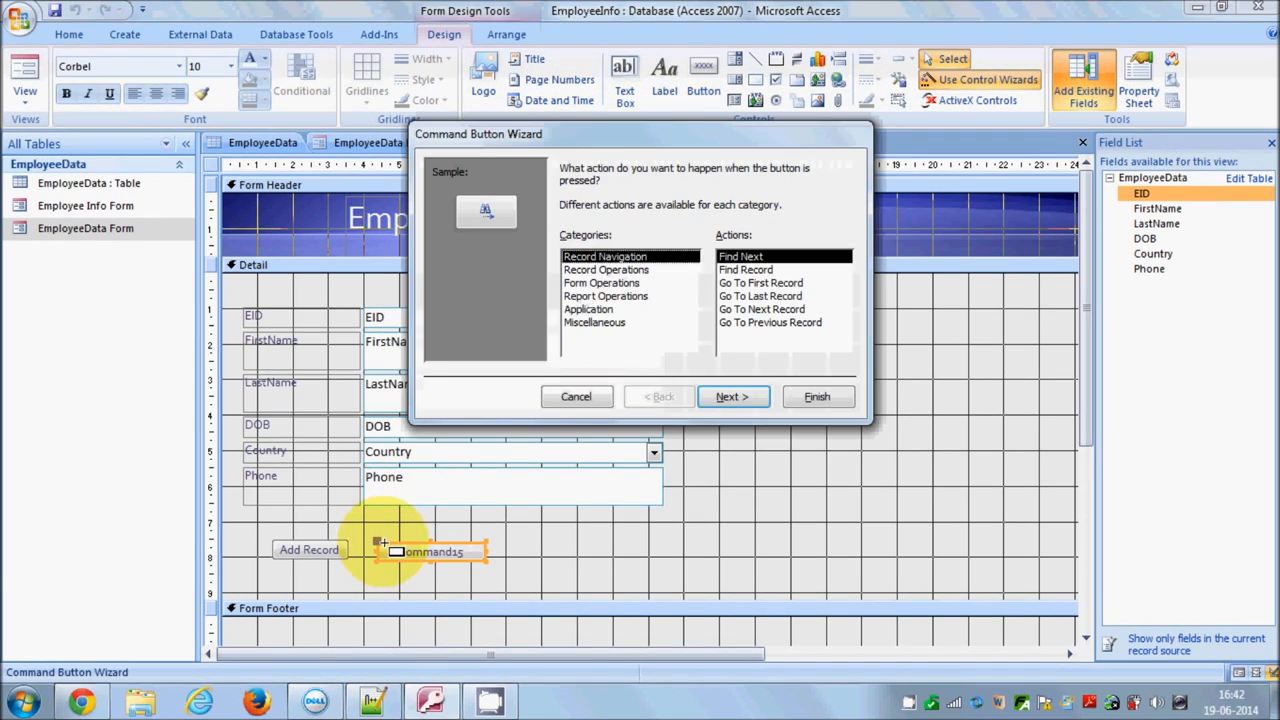
{"action": "left_click", "coordinate": [600, 270]}
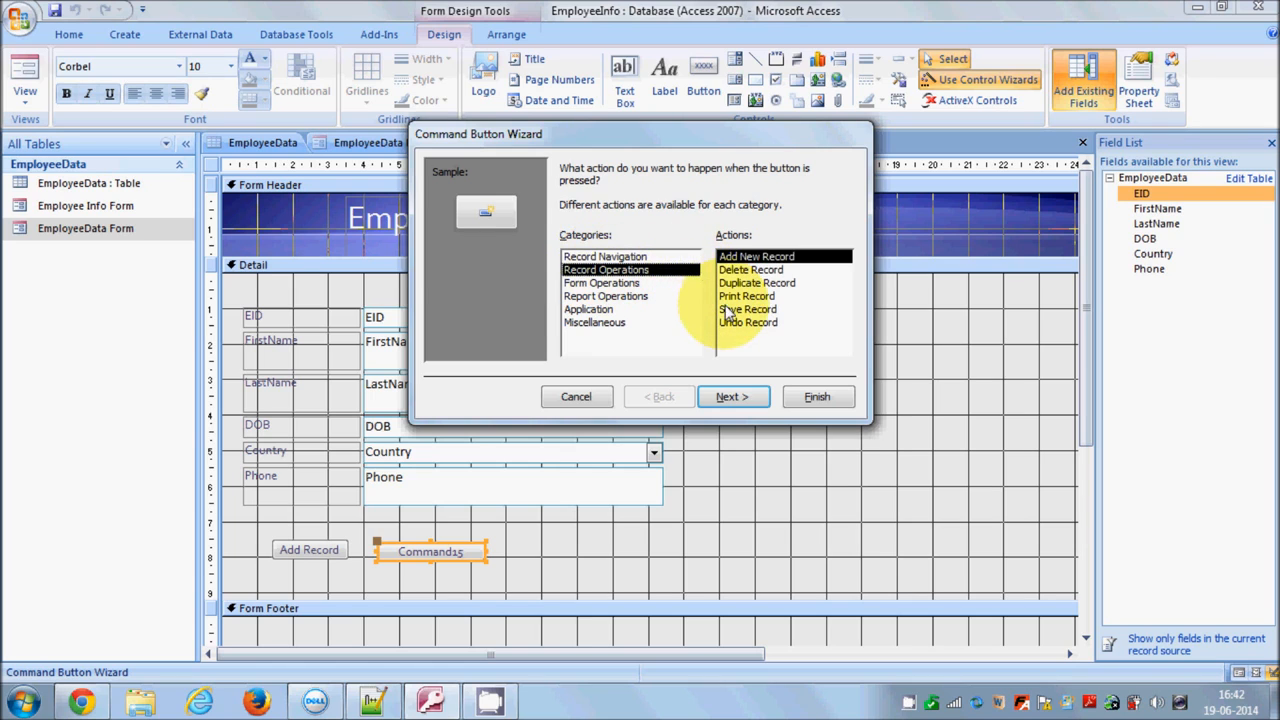
{"action": "left_click", "coordinate": [727, 309]}
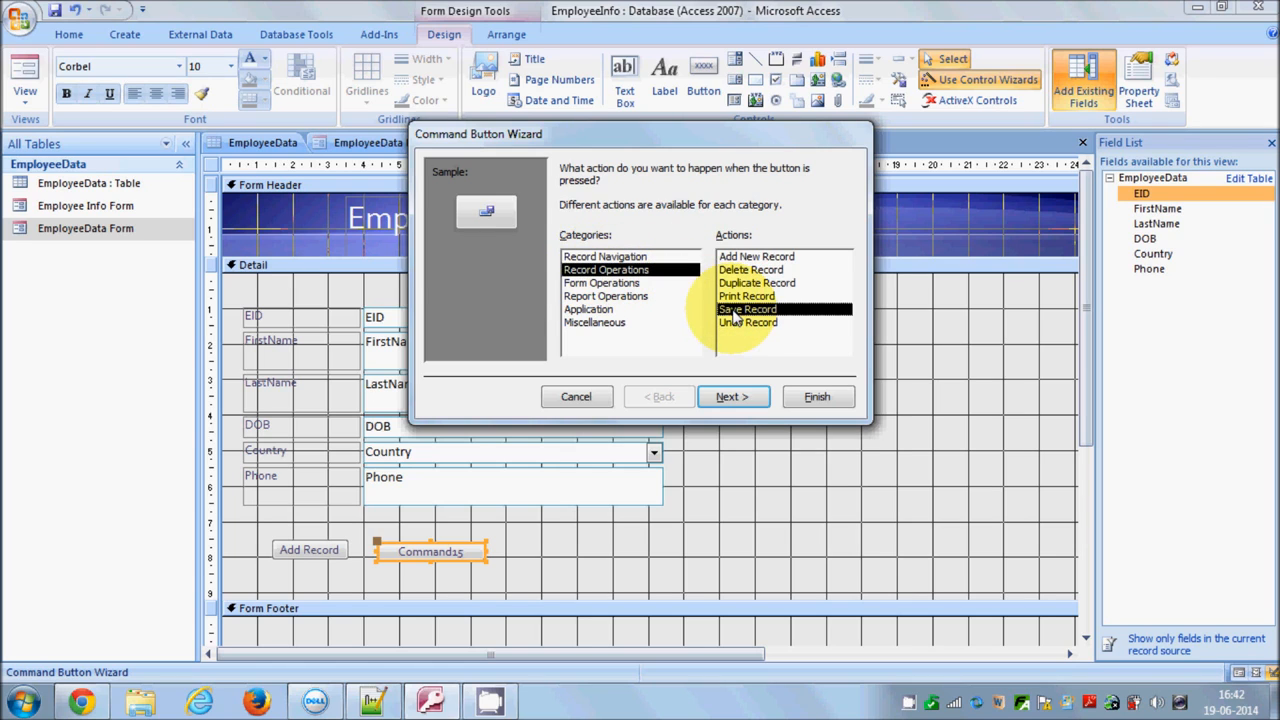
{"action": "left_click", "coordinate": [739, 397]}
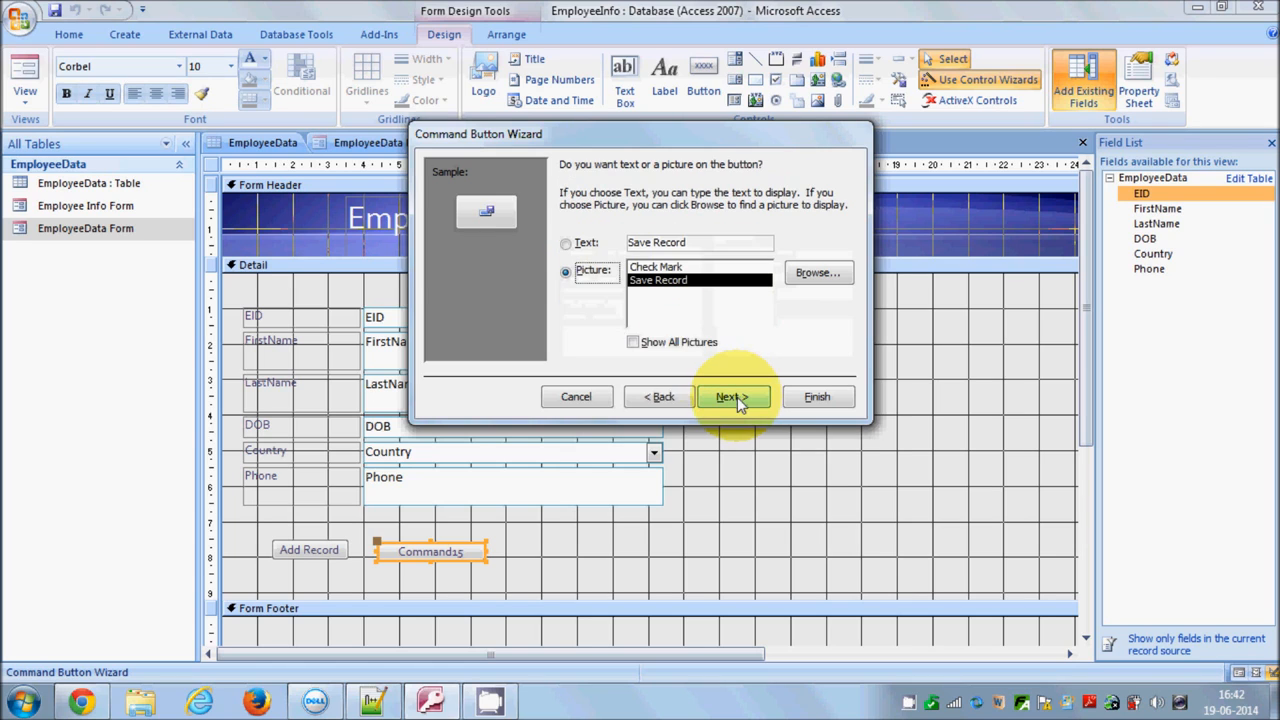
Show the text Save Record on the second button, name it Save, and complete the wizard
{"action": "left_click", "coordinate": [566, 245]}
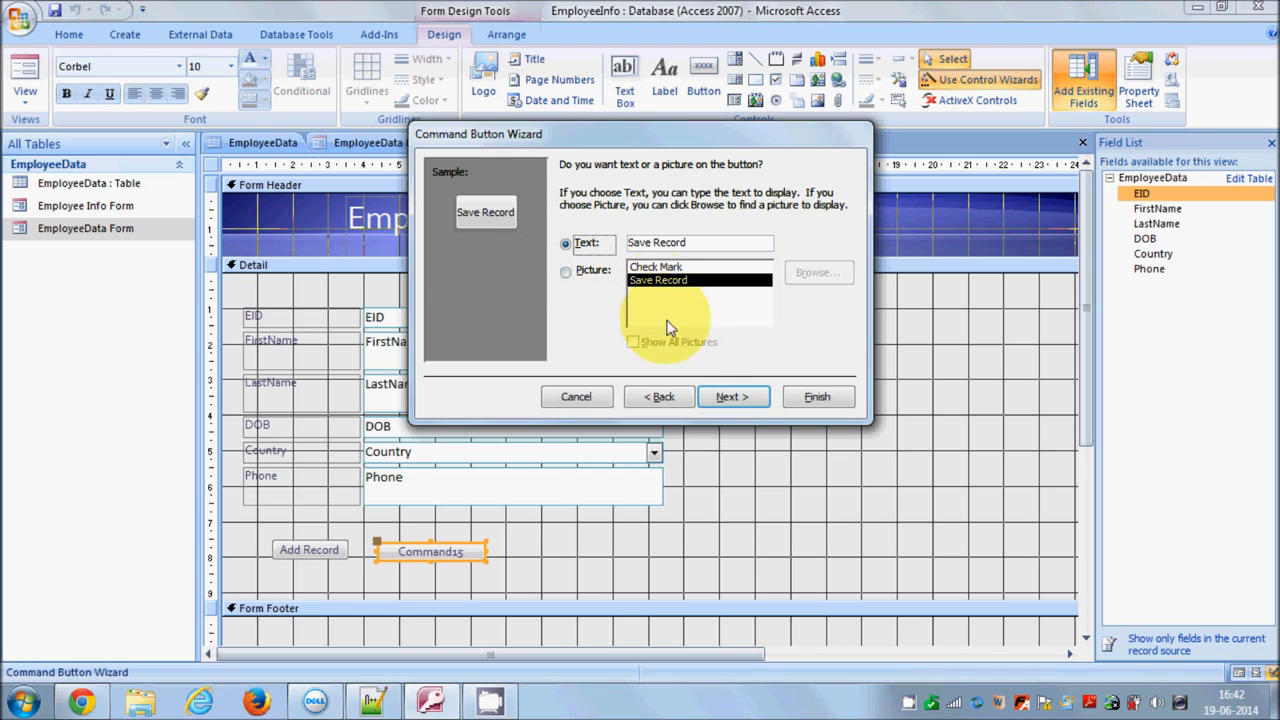
{"action": "left_click", "coordinate": [721, 396]}
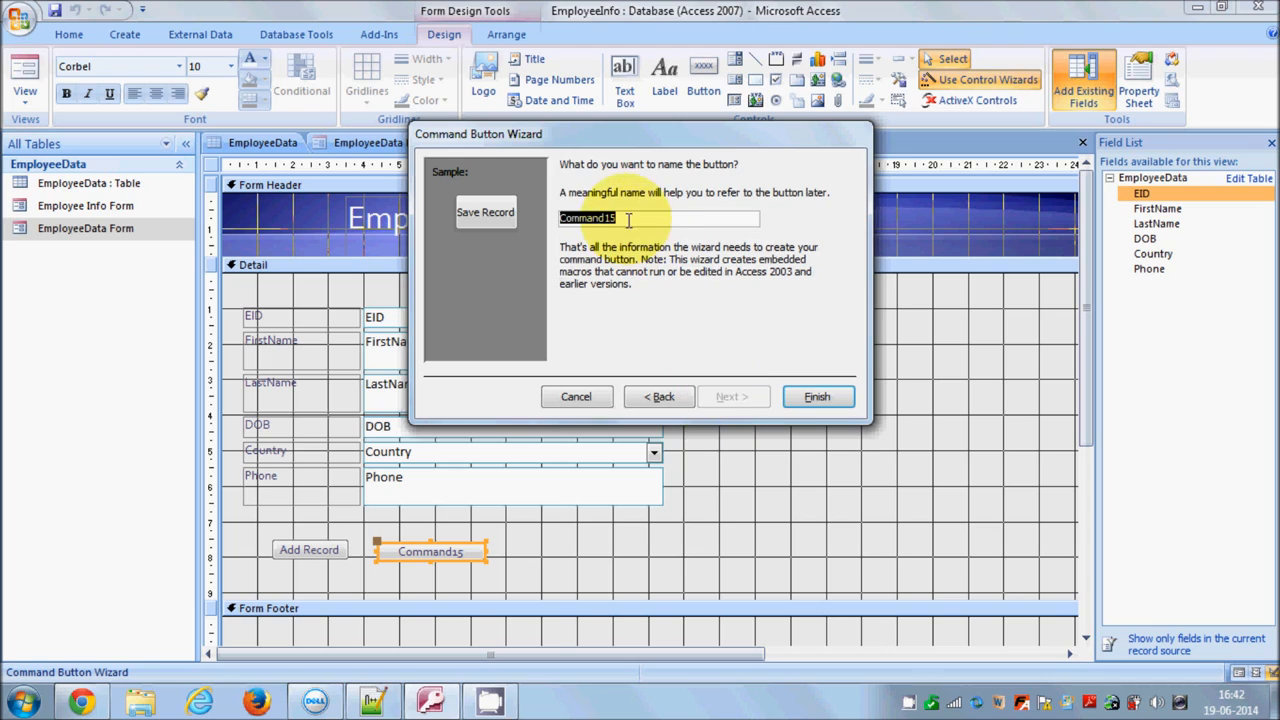
{"action": "key", "text": "BackSpace"}
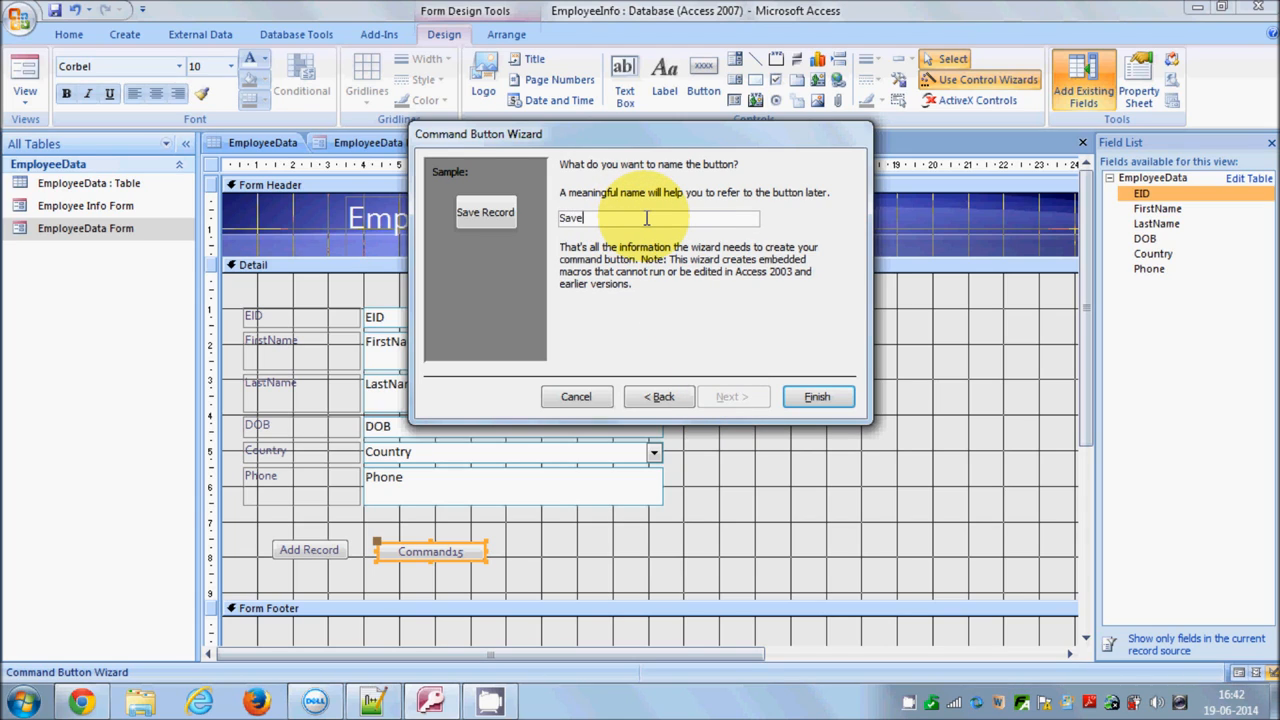
{"action": "left_click", "coordinate": [814, 394]}
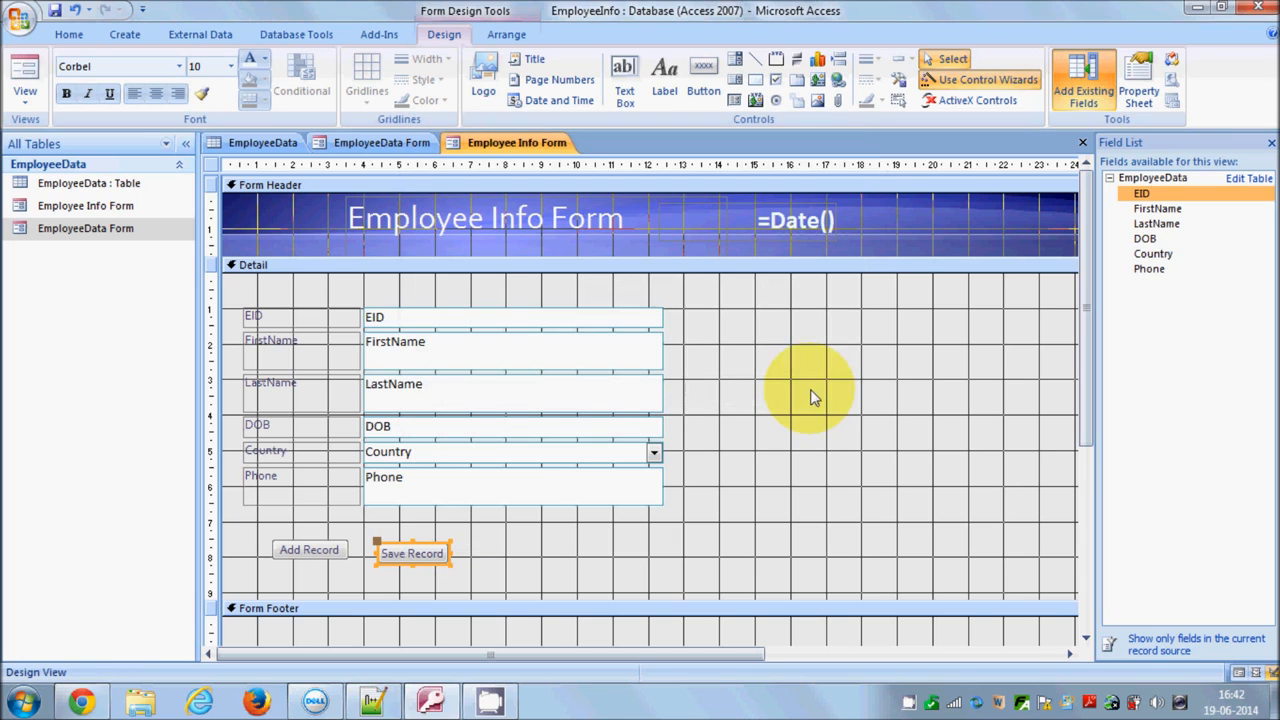
Move the Save Record button slightly so that it lines up horizontally with the Add Record button
{"action": "left_click", "coordinate": [411, 552]}
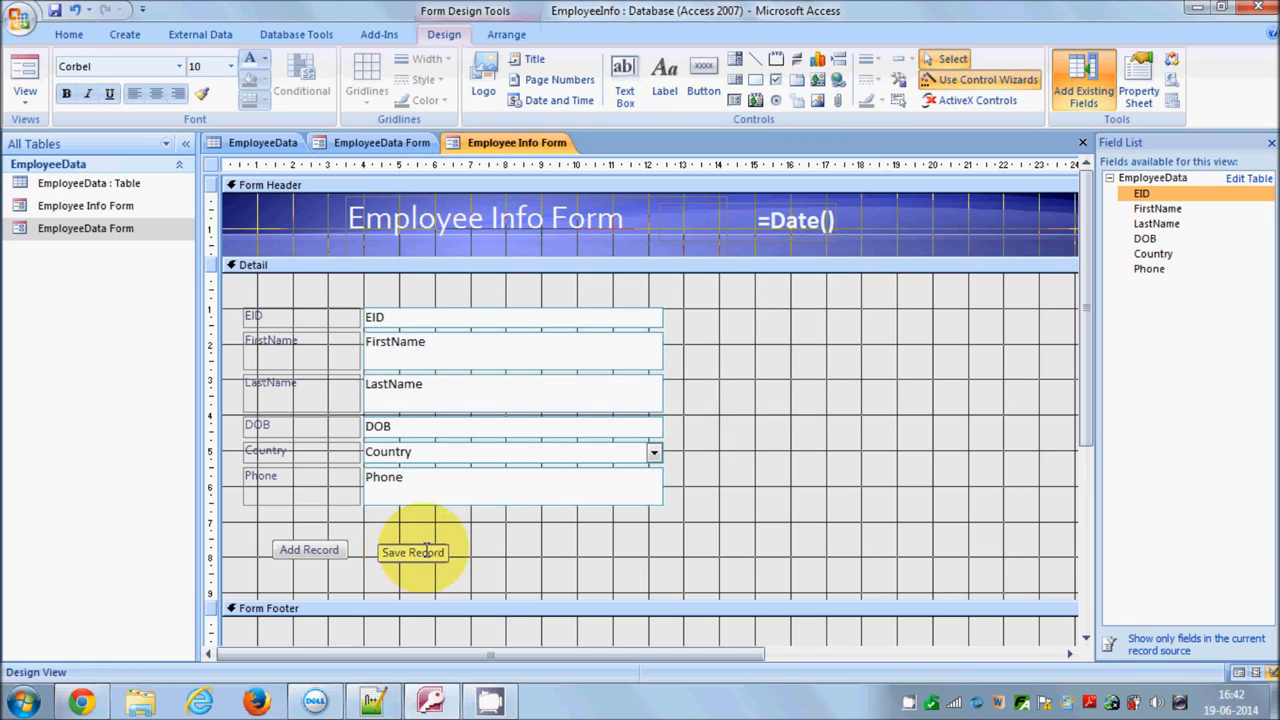
{"action": "left_click", "coordinate": [401, 534]}
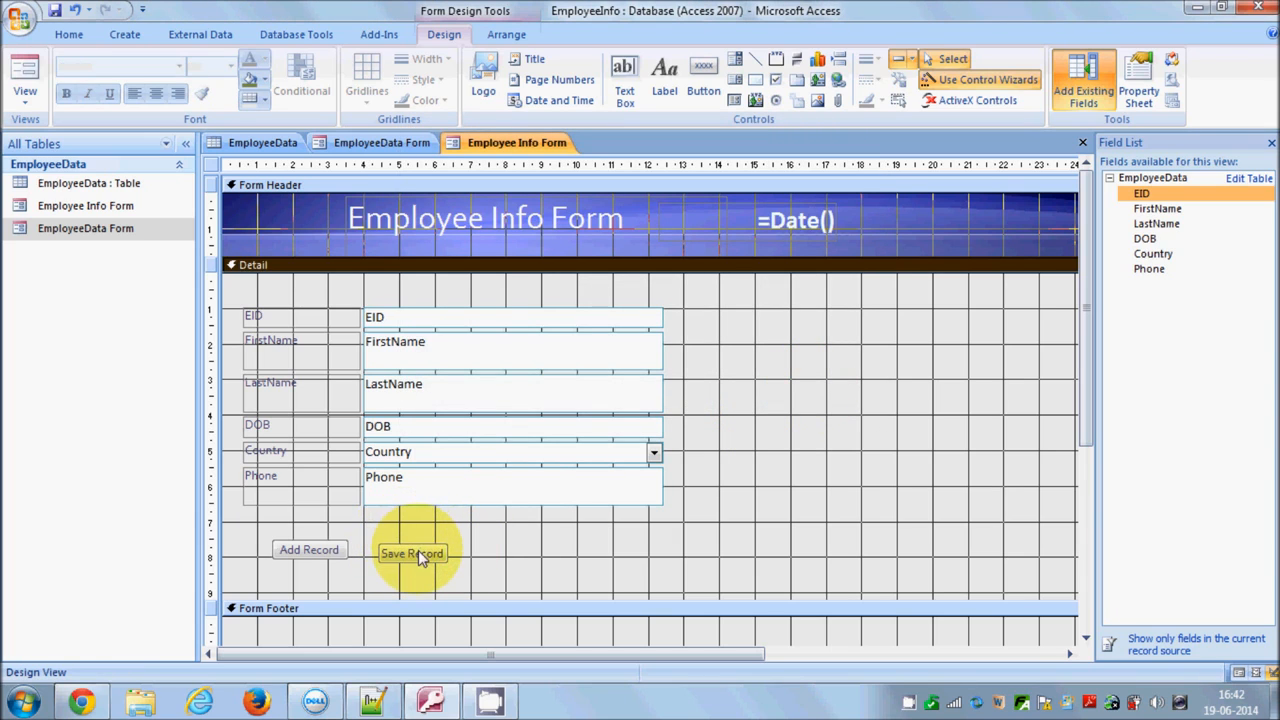
{"action": "left_click", "coordinate": [418, 551]}
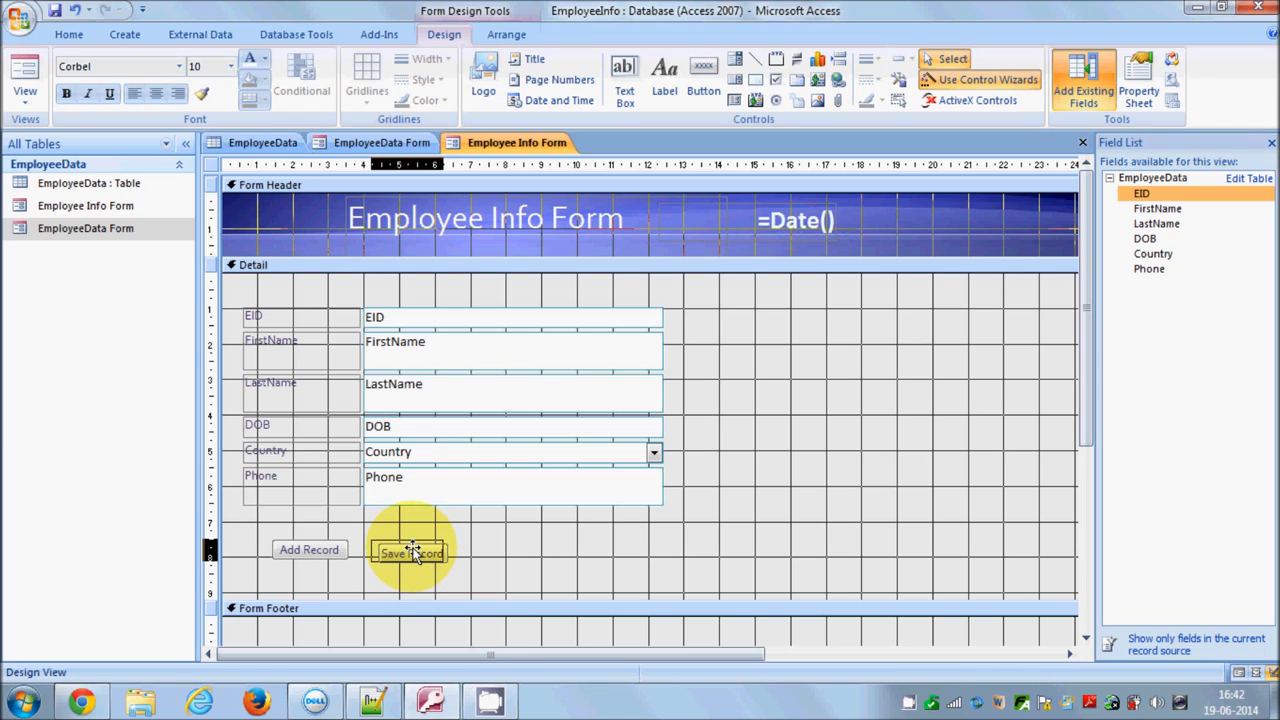
{"action": "left_click_drag", "start_coordinate": [418, 552], "coordinate": [414, 546]}
{"action": "left_click", "coordinate": [530, 555]}
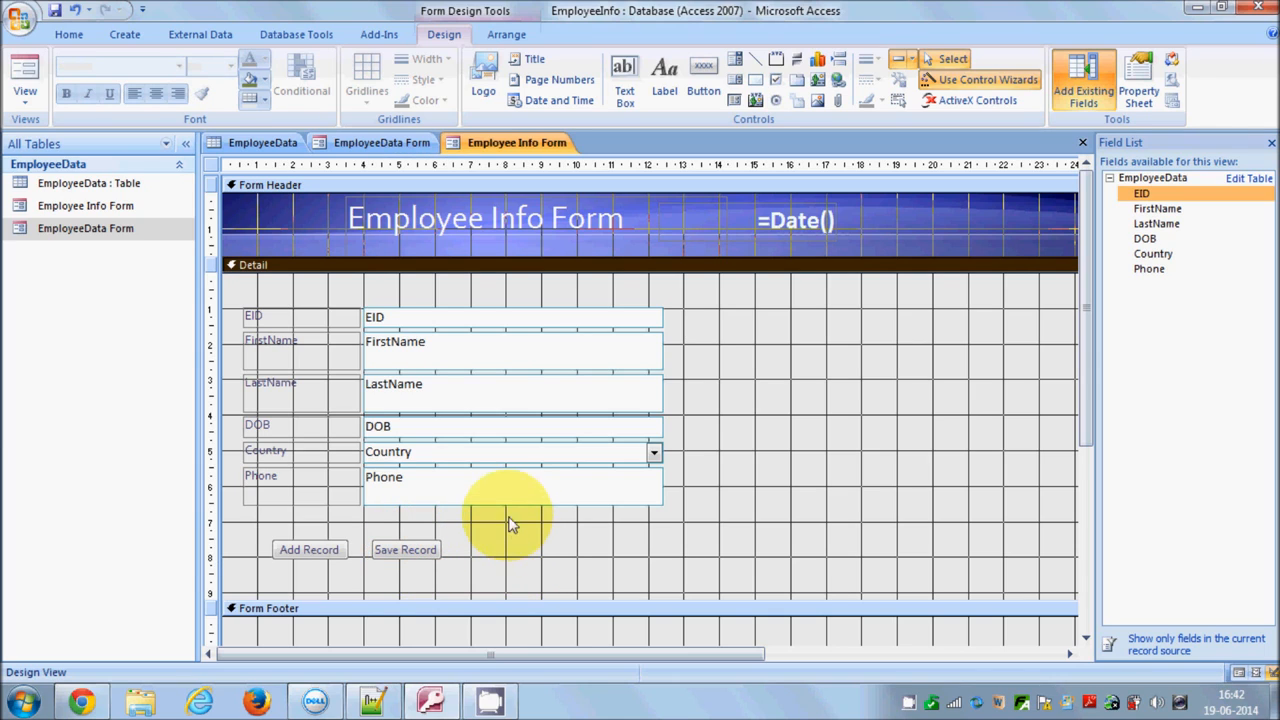
{"action": "left_click", "coordinate": [386, 549]}
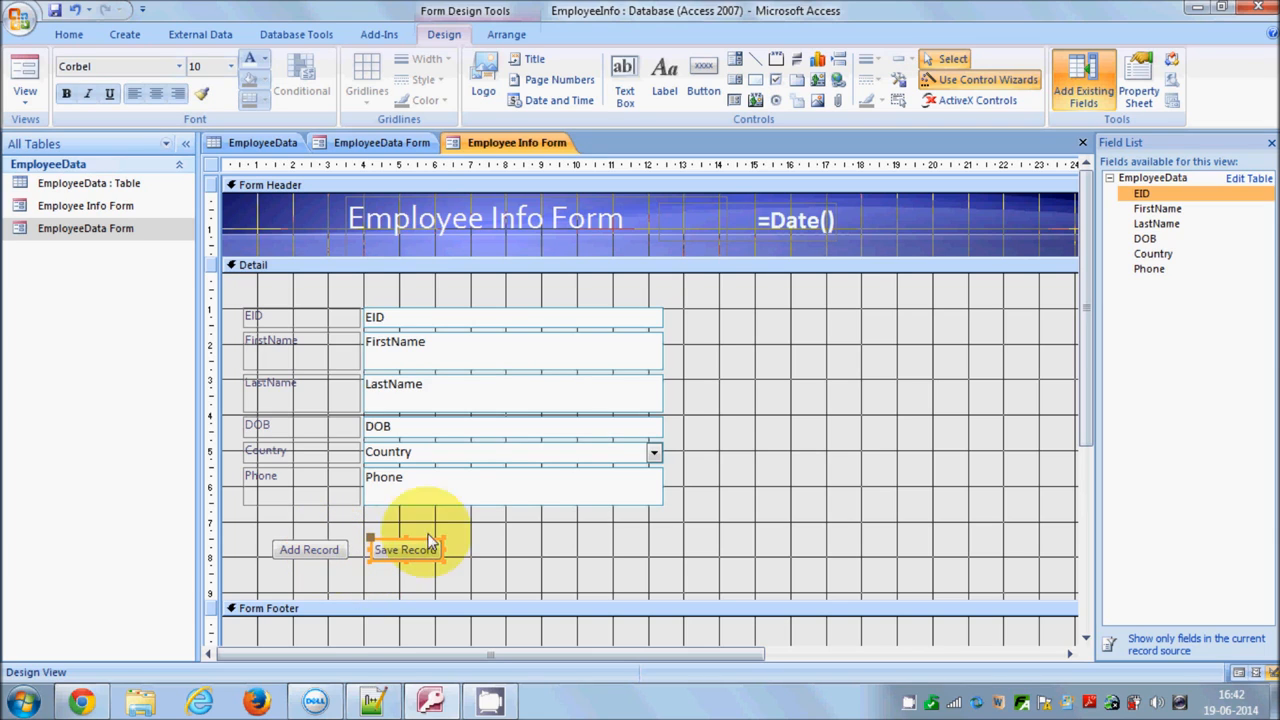
{"action": "left_click", "coordinate": [495, 538]}
Copy the Phone field's formatting onto the Save Record button with Format Painter
{"action": "left_click", "coordinate": [467, 488]}
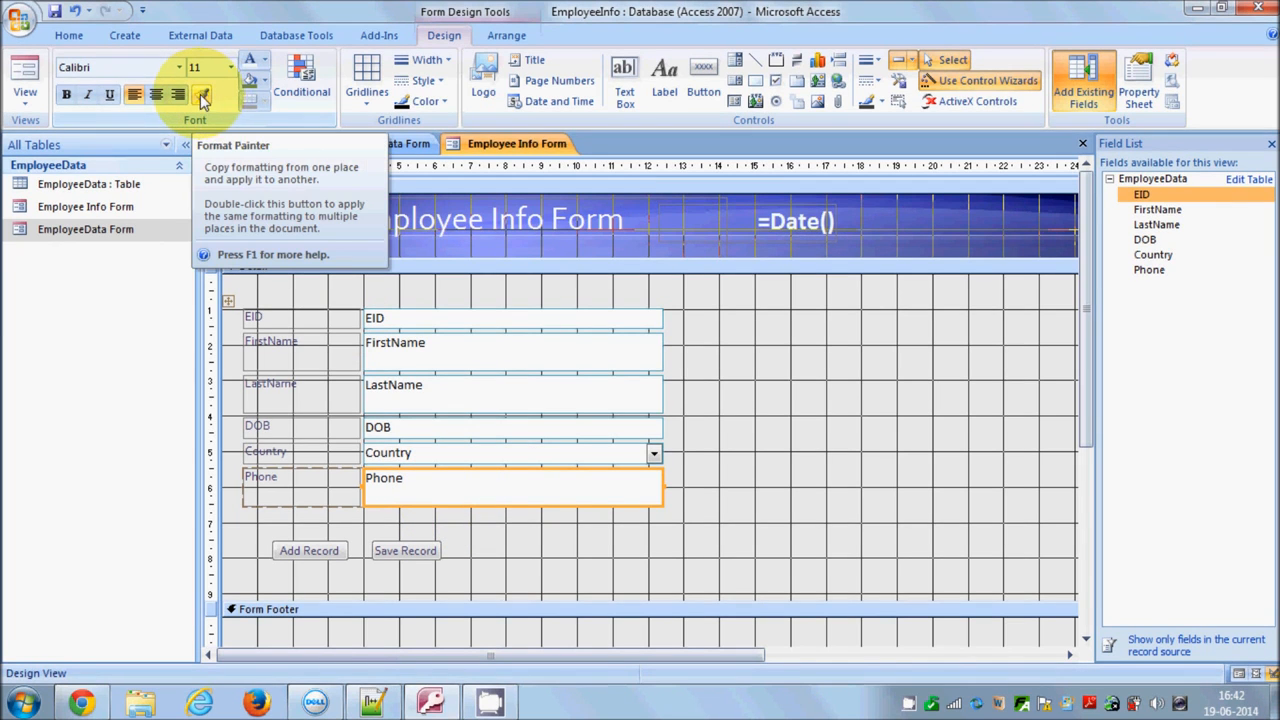
{"action": "left_click", "coordinate": [200, 94]}
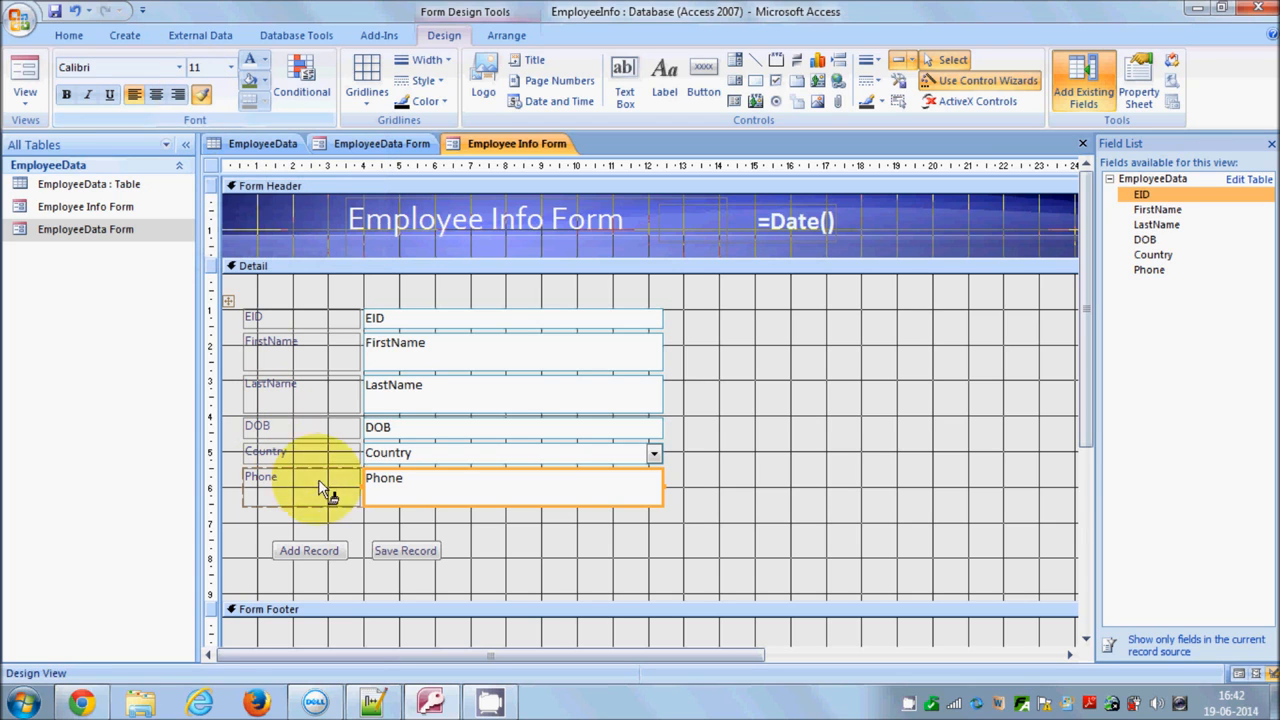
{"action": "left_click", "coordinate": [385, 543]}
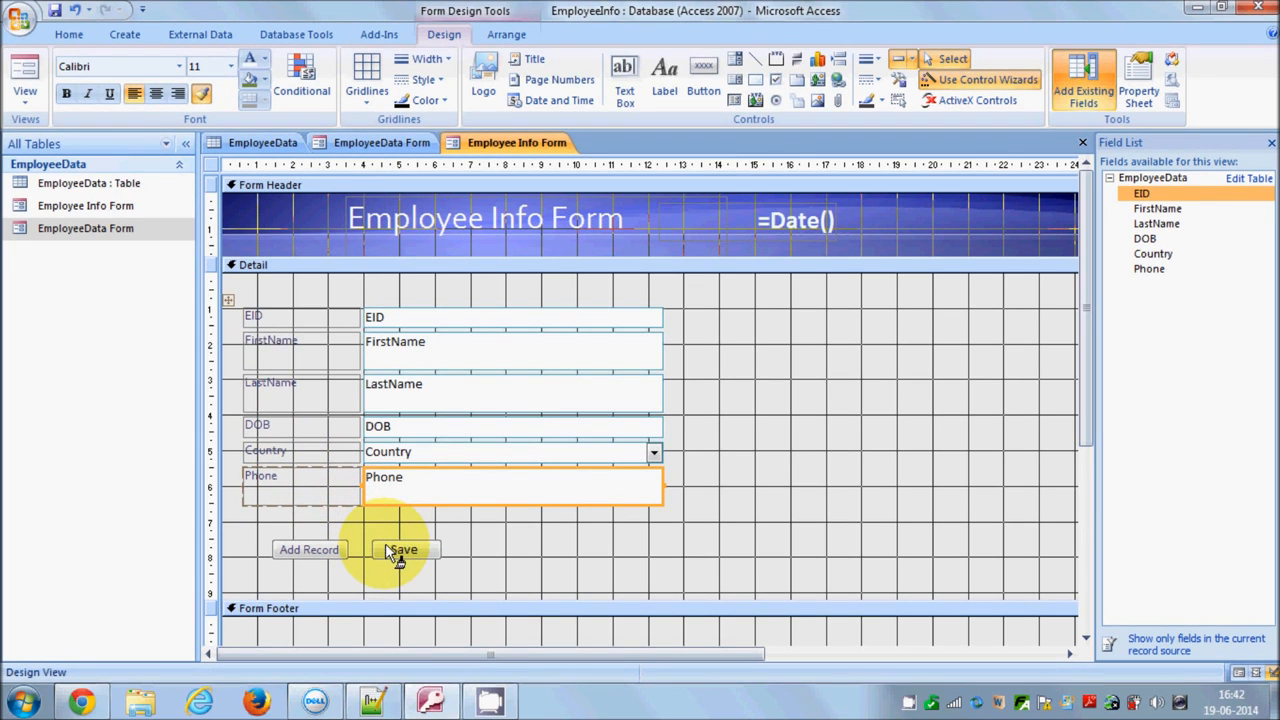
Widen the Save Record button to about 3 cm so its full caption fits, and shift the Add Record button slightly away from it
{"action": "left_click", "coordinate": [437, 550]}
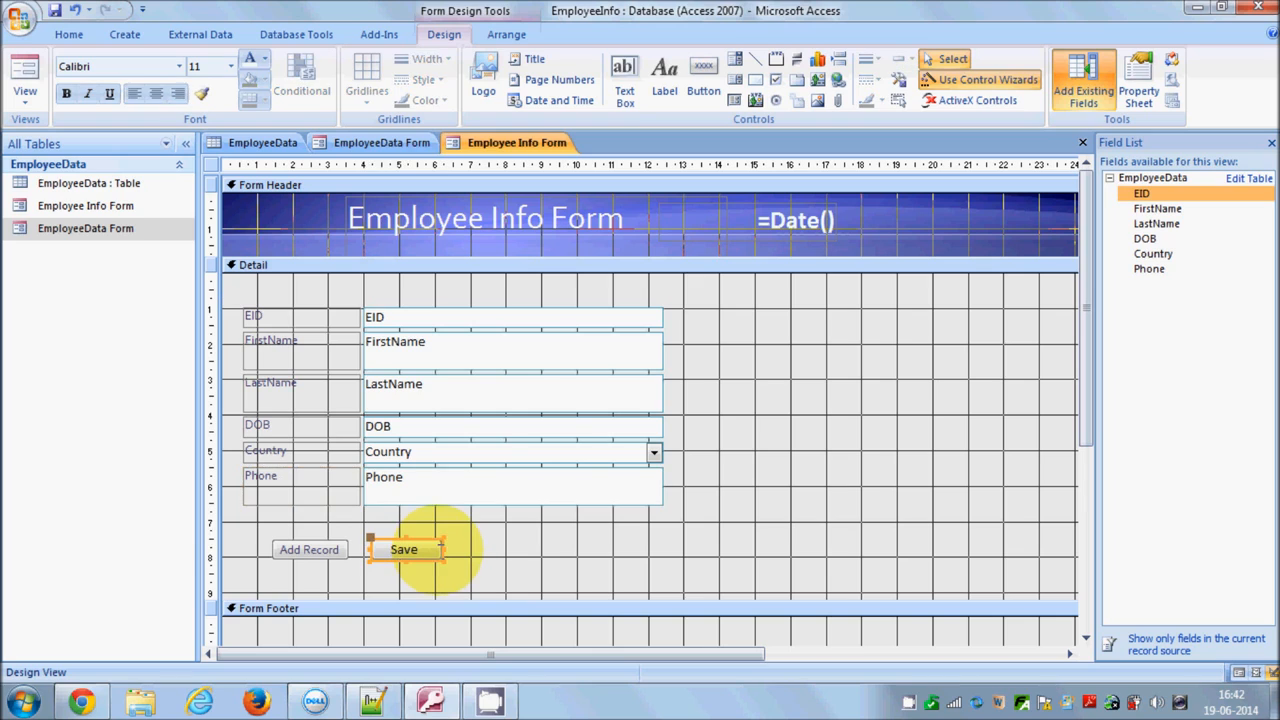
{"action": "left_click_drag", "start_coordinate": [442, 549], "coordinate": [478, 553]}
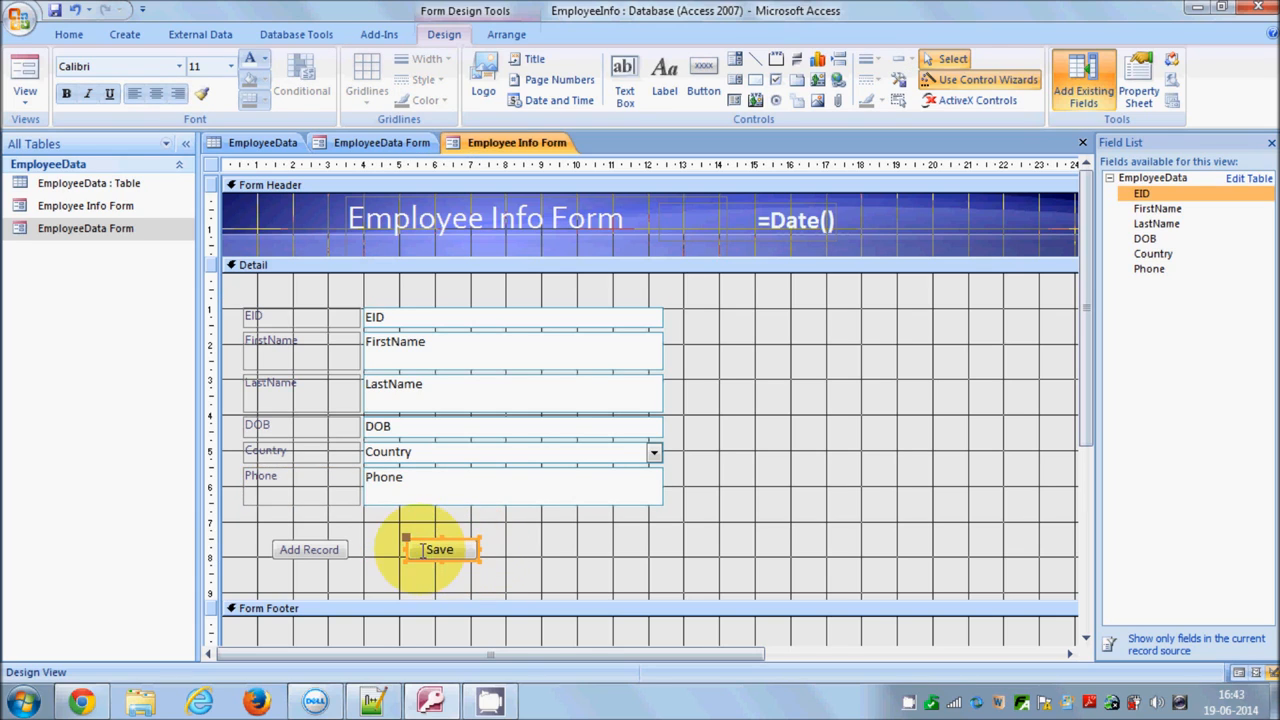
{"action": "left_click_drag", "start_coordinate": [405, 549], "coordinate": [362, 549]}
{"action": "left_click", "coordinate": [304, 548]}
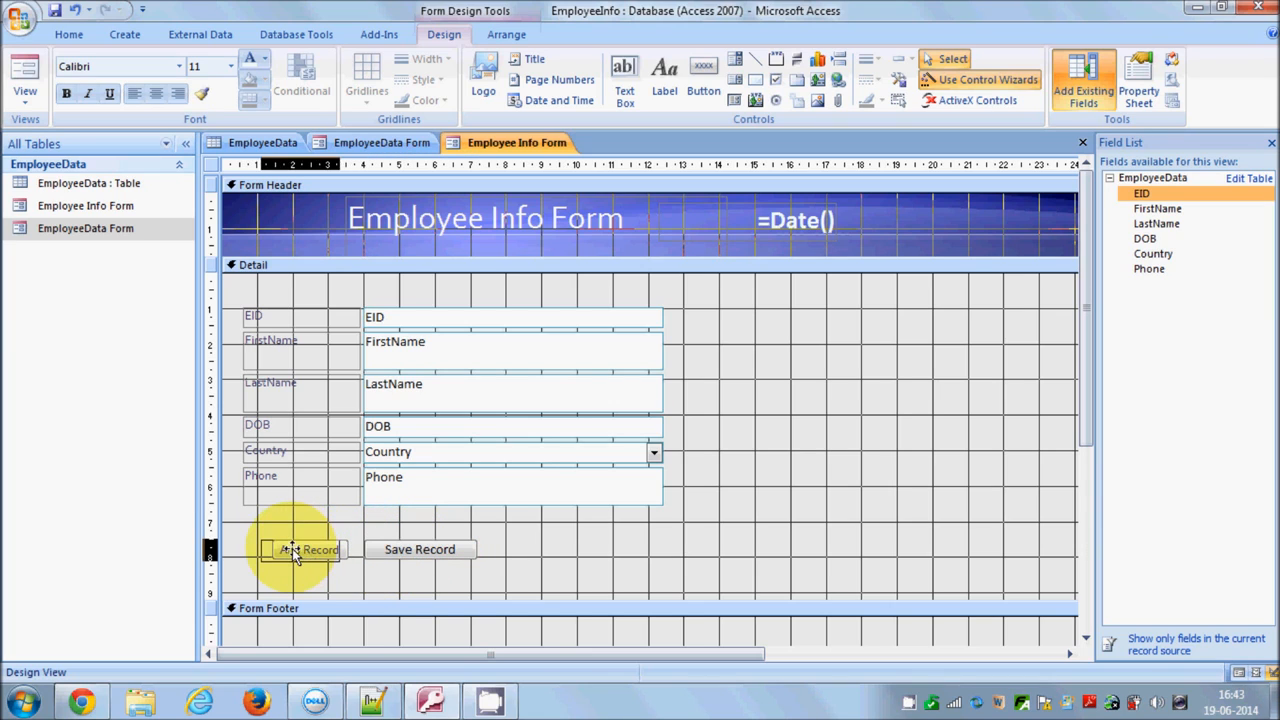
Copy the Phone field's formatting onto the Add Record button with Format Painter
{"action": "left_click", "coordinate": [438, 488]}
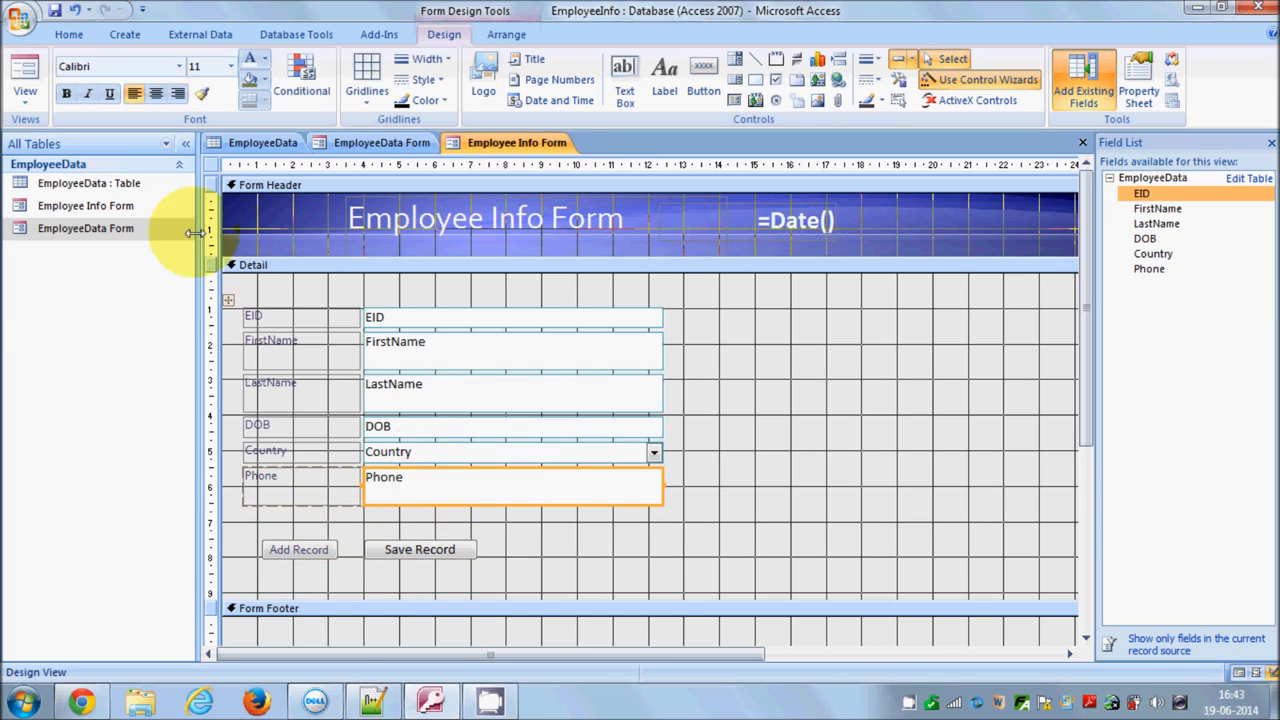
{"action": "left_click", "coordinate": [202, 93]}
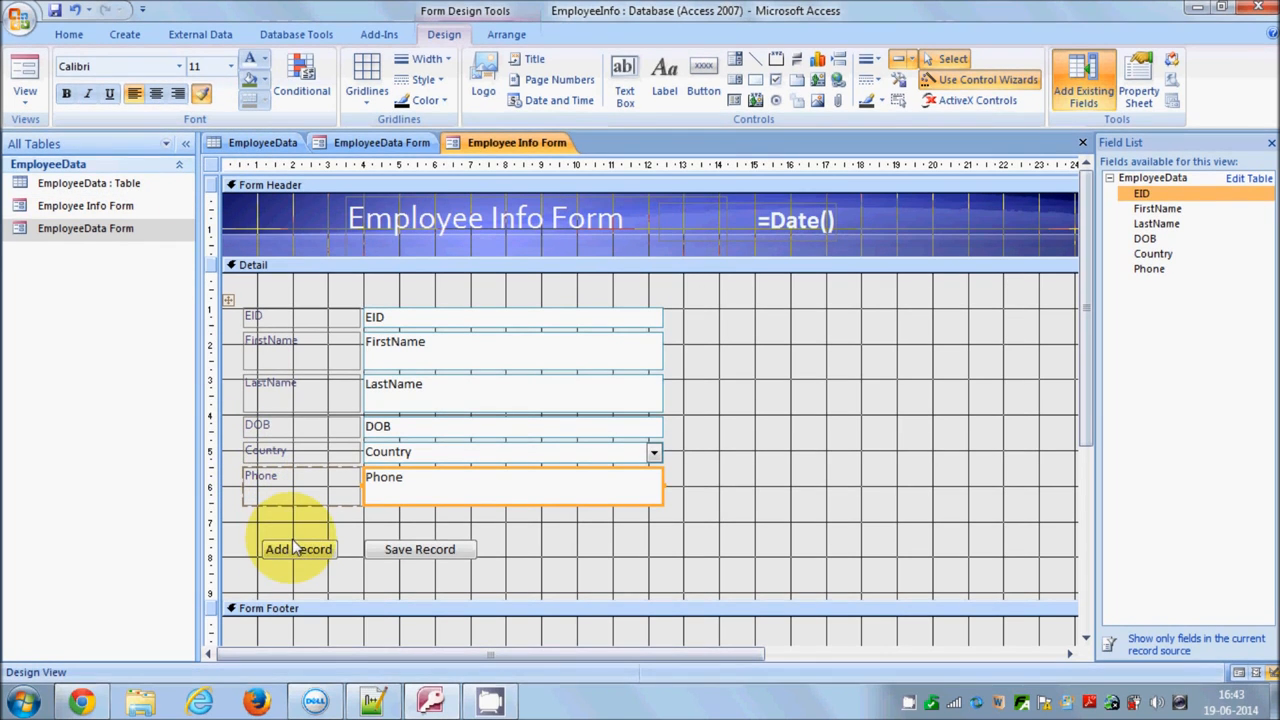
{"action": "left_click", "coordinate": [292, 539]}
Move the Save Record button directly below the Add Record button and select both buttons together
{"action": "left_click_drag", "start_coordinate": [419, 552], "coordinate": [313, 581]}
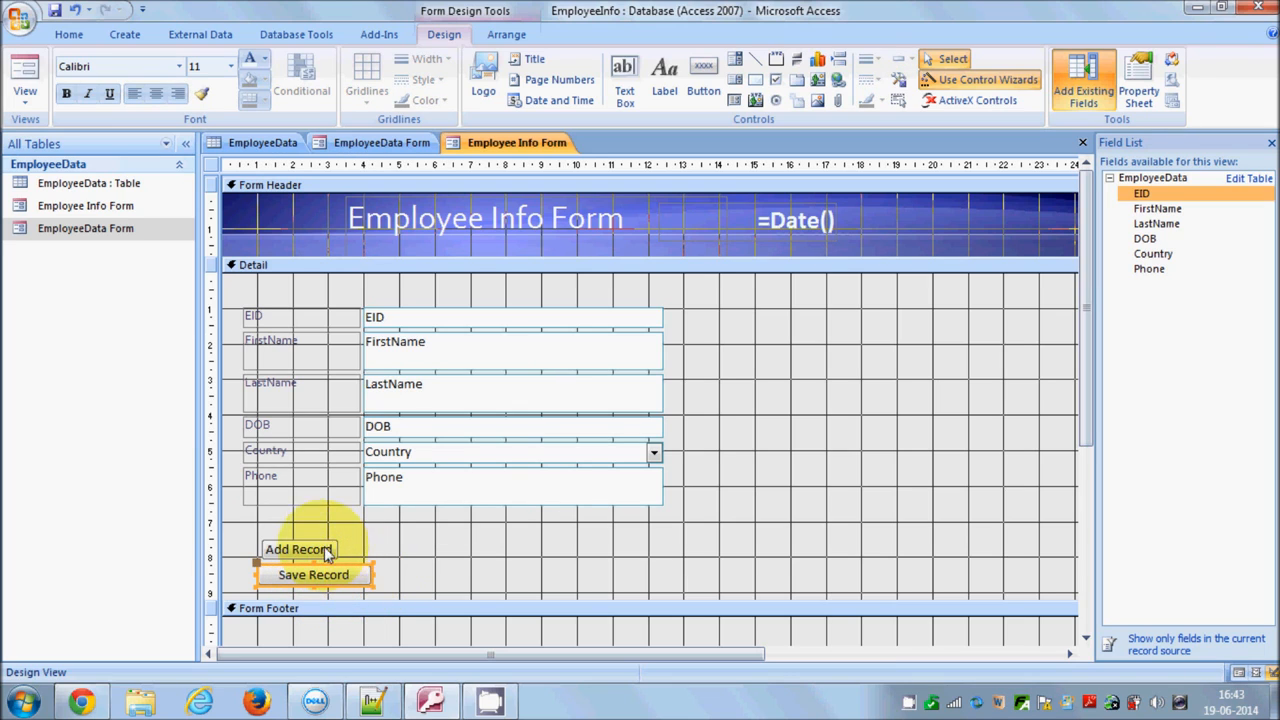
{"action": "left_click", "coordinate": [307, 522]}
{"action": "left_click_drag", "start_coordinate": [287, 518], "coordinate": [328, 572]}
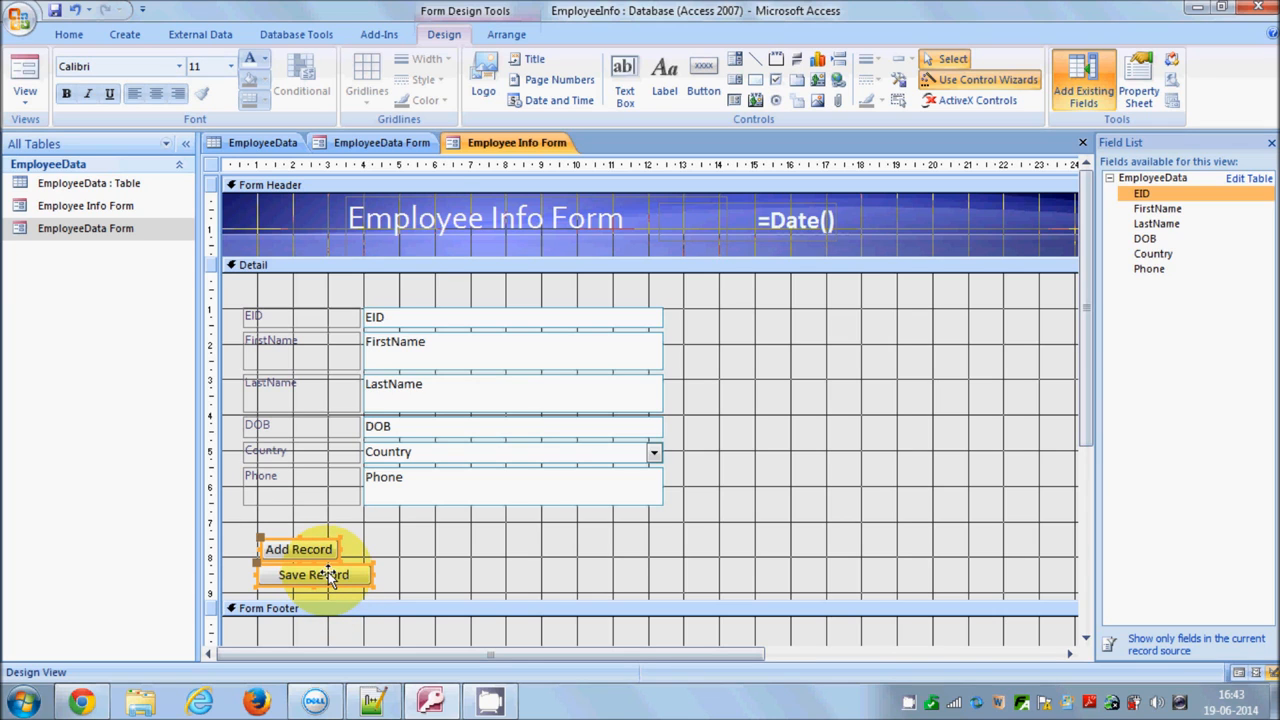
Apply a stacked layout to the Add Record and Save Record buttons and move the group under the Phone label, aligned with the labels' edge
{"action": "right_click", "coordinate": [328, 572]}
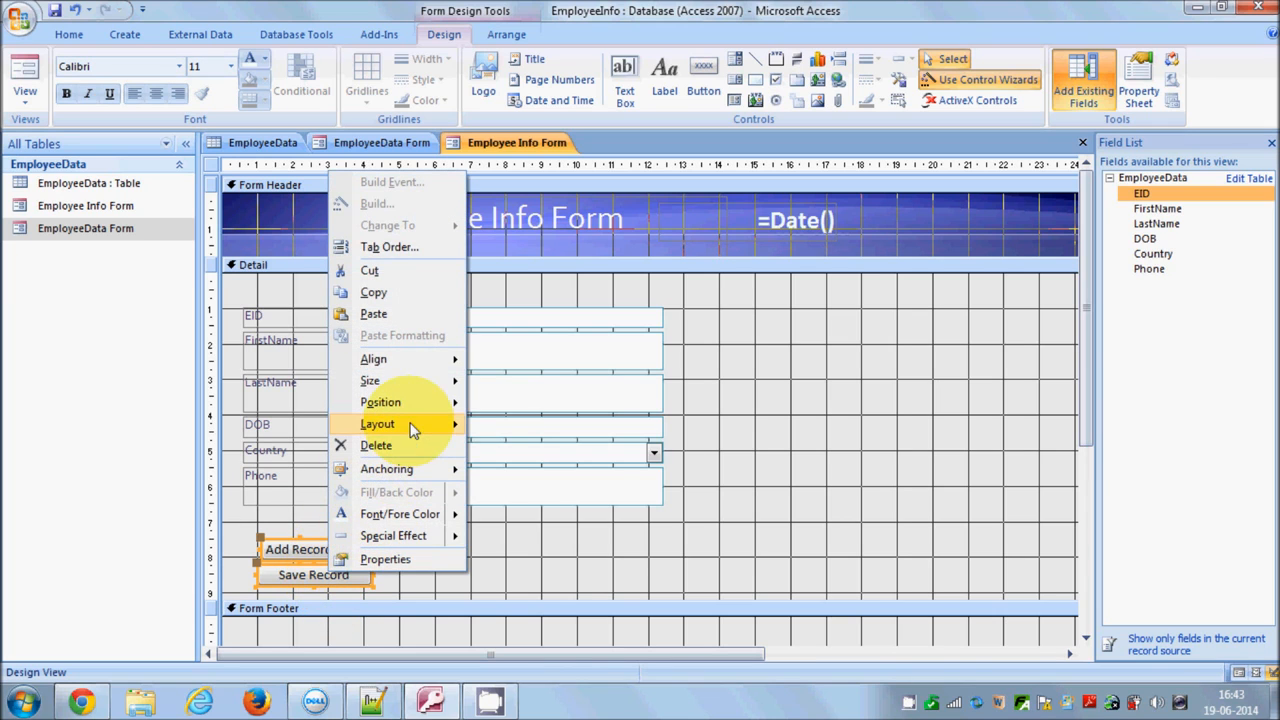
{"action": "mouse_move", "coordinate": [423, 428]}
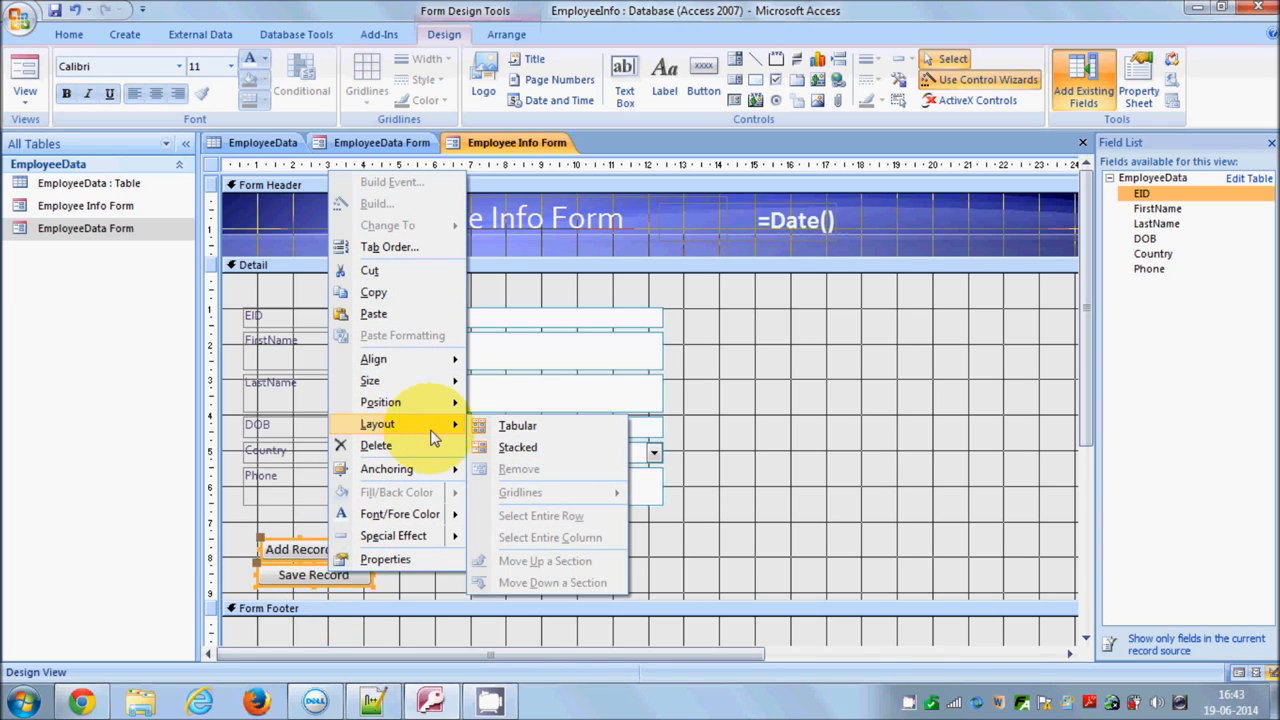
{"action": "left_click", "coordinate": [507, 455]}
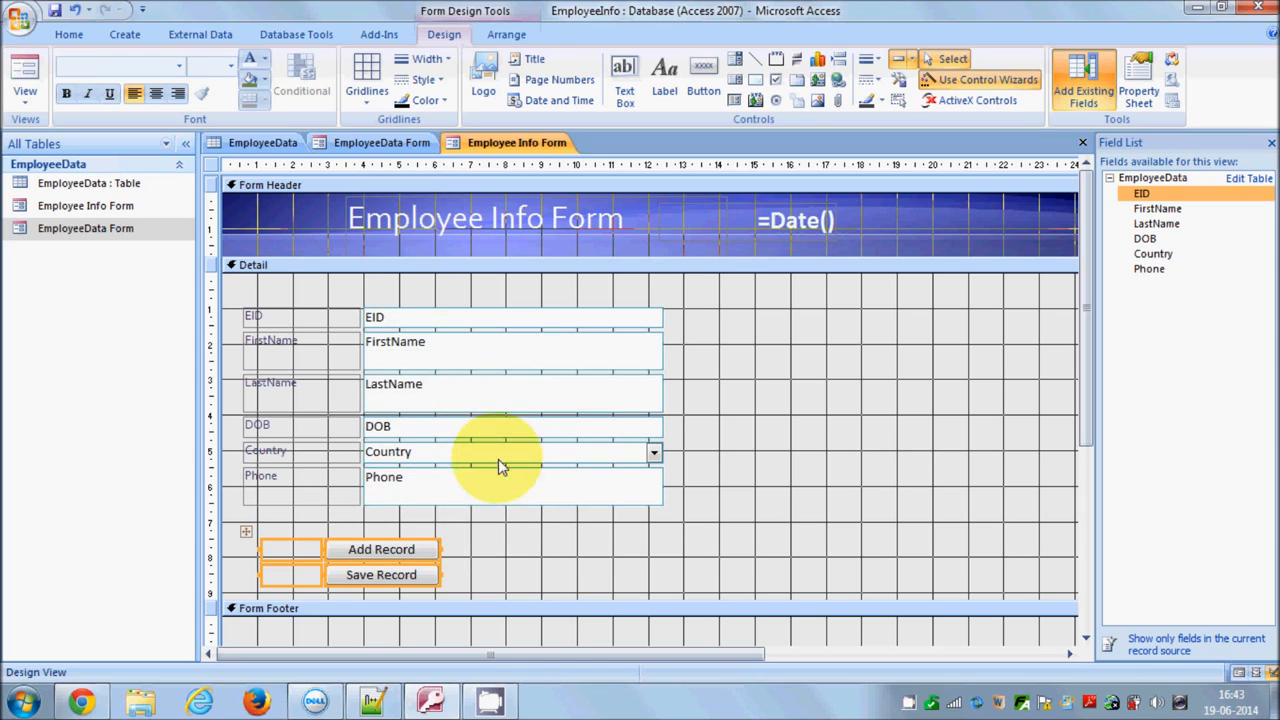
{"action": "left_click_drag", "start_coordinate": [381, 547], "coordinate": [363, 533]}
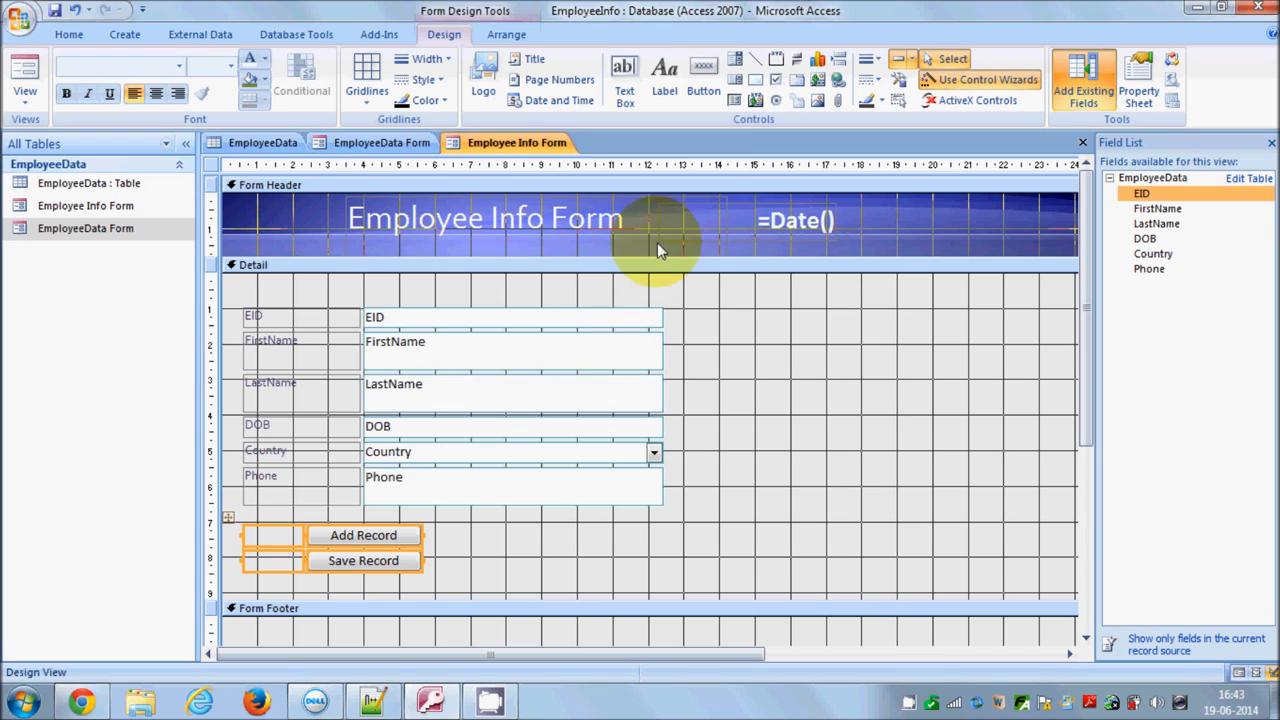
Add a command button beside Add Record with the Go To First Record action and Go To First picture, named First Record
{"action": "left_click", "coordinate": [704, 74]}
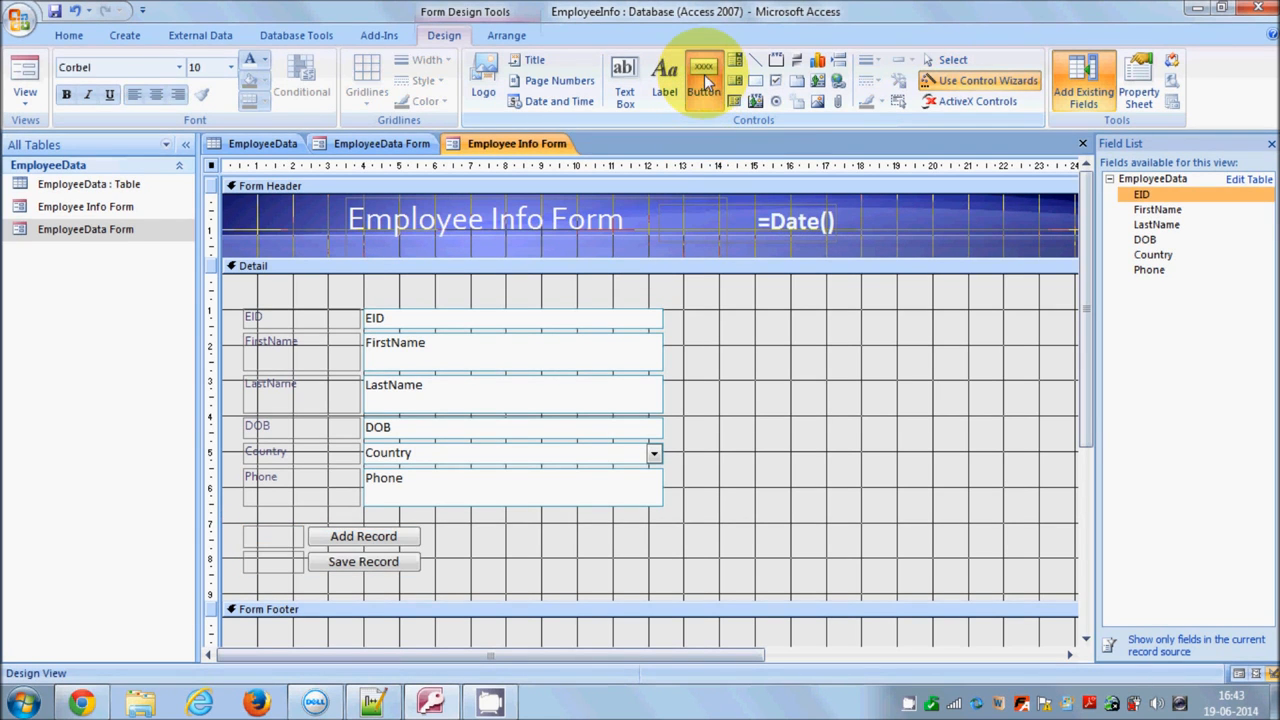
{"action": "left_click", "coordinate": [703, 80]}
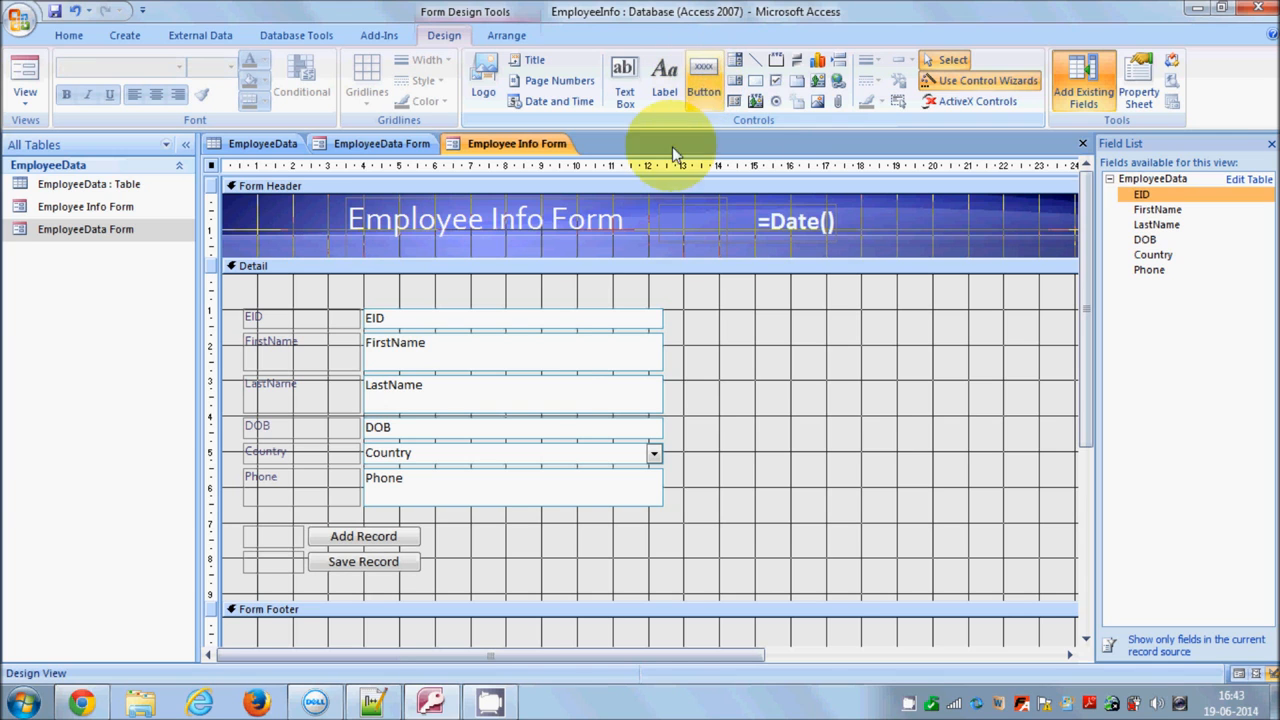
{"action": "left_click", "coordinate": [454, 538]}
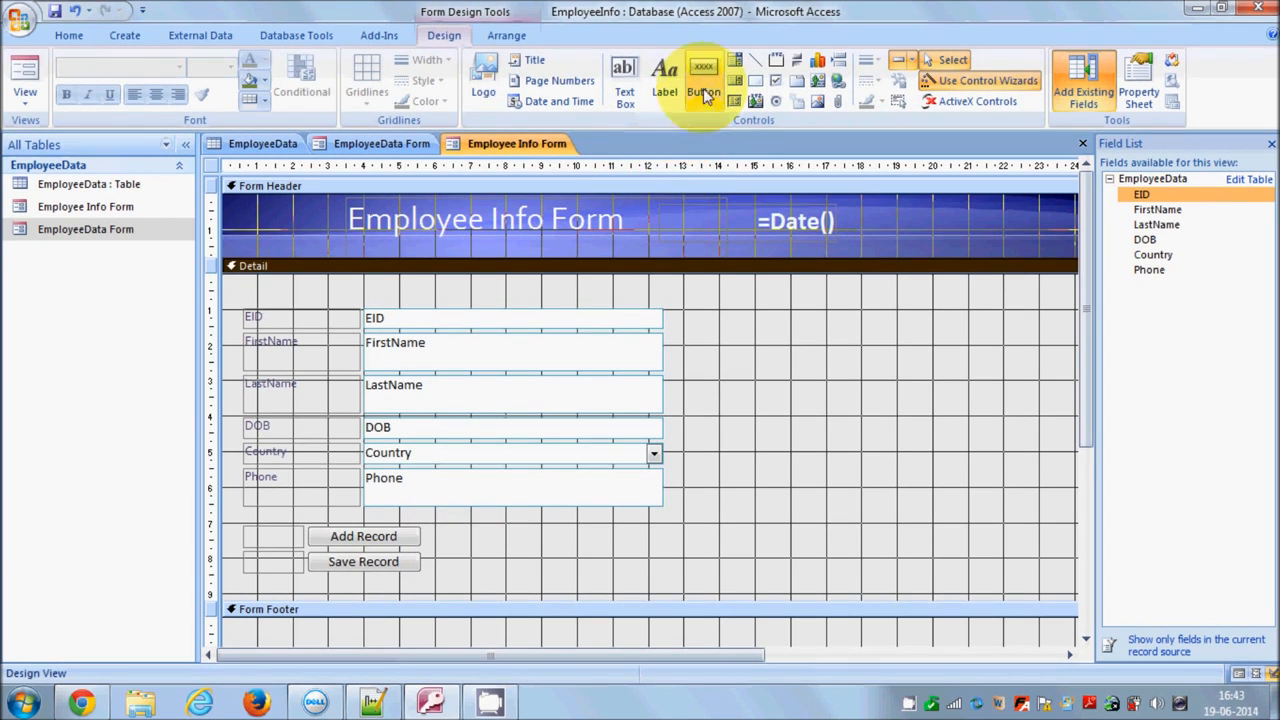
{"action": "left_click", "coordinate": [705, 92]}
{"action": "left_click", "coordinate": [443, 532]}
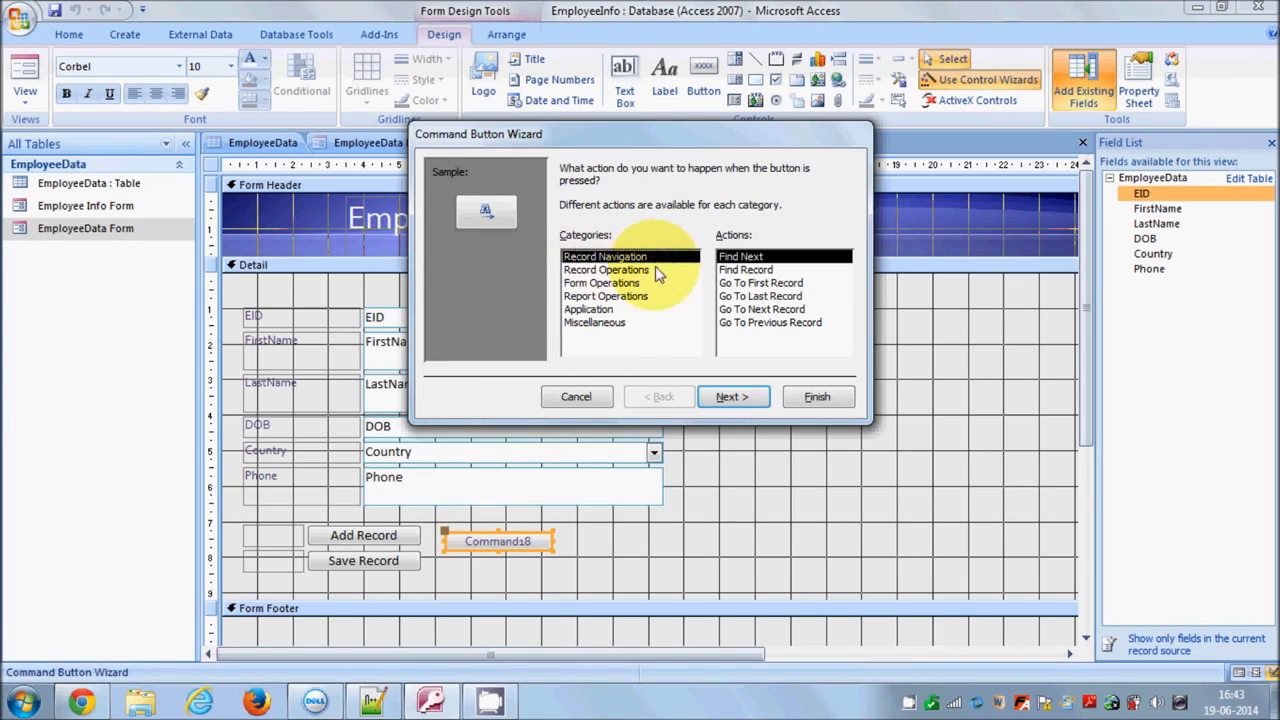
{"action": "left_click", "coordinate": [753, 283]}
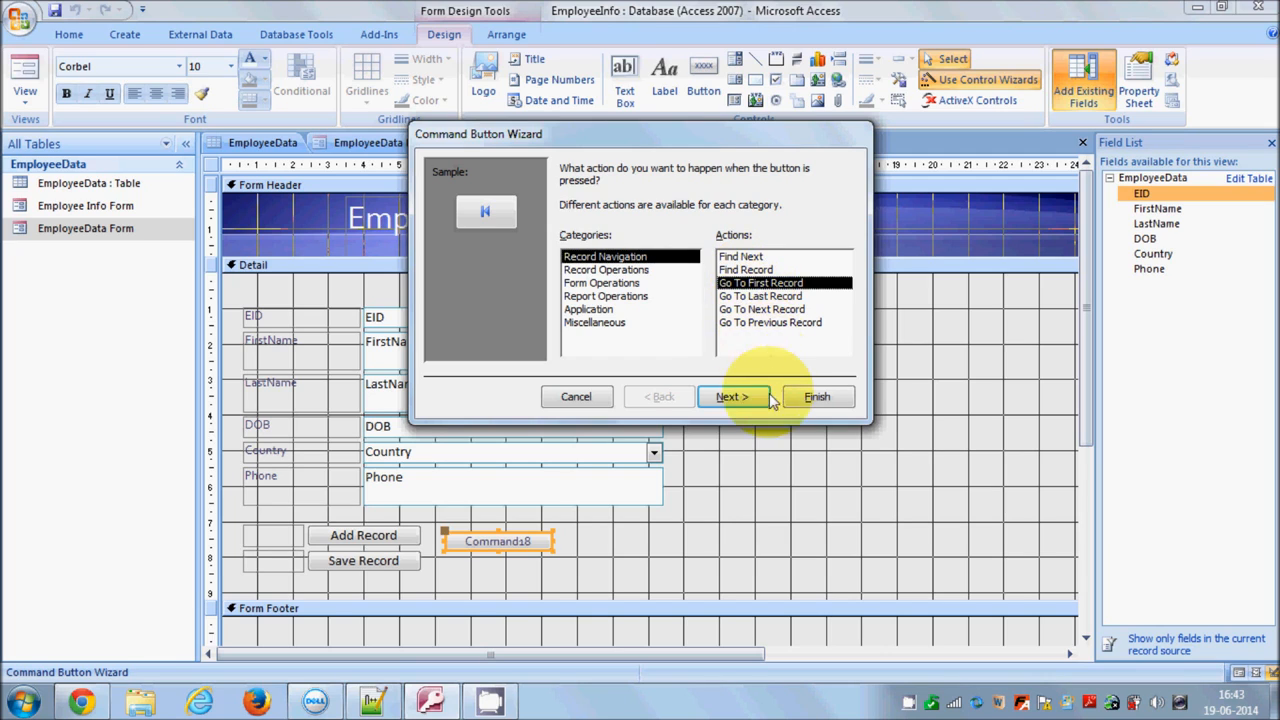
{"action": "left_click", "coordinate": [738, 398]}
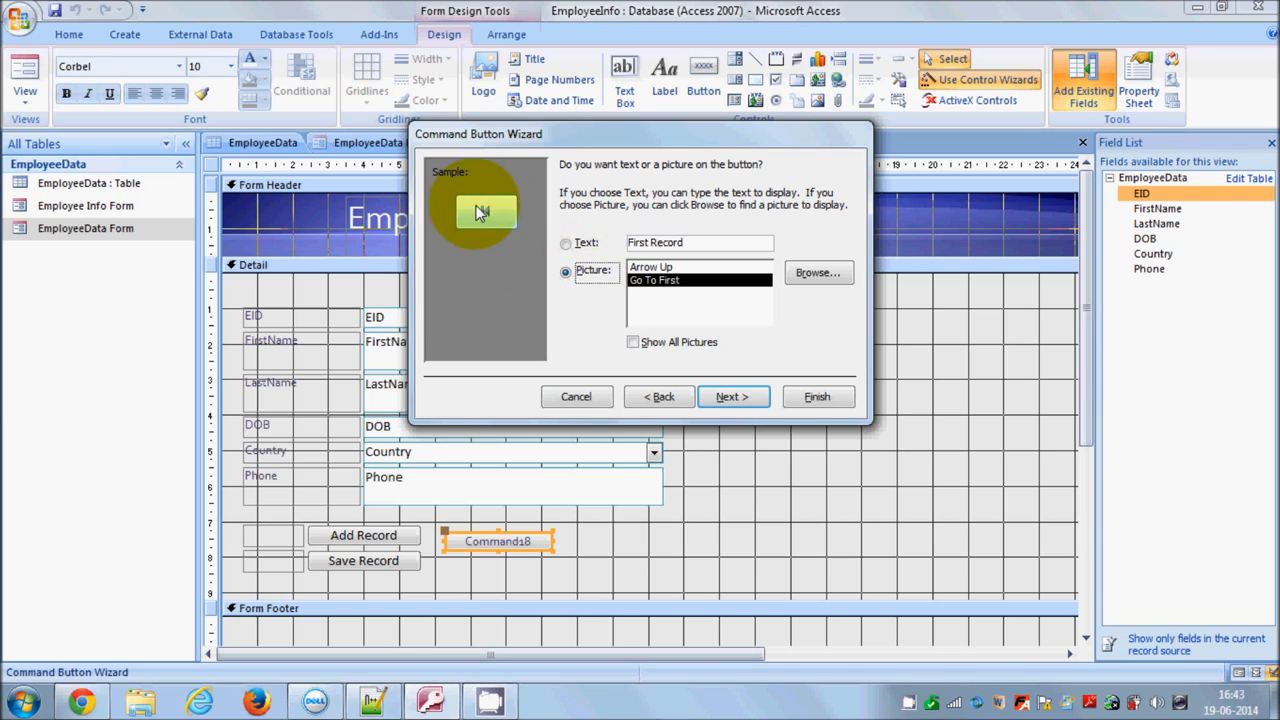
{"action": "left_click", "coordinate": [751, 398]}
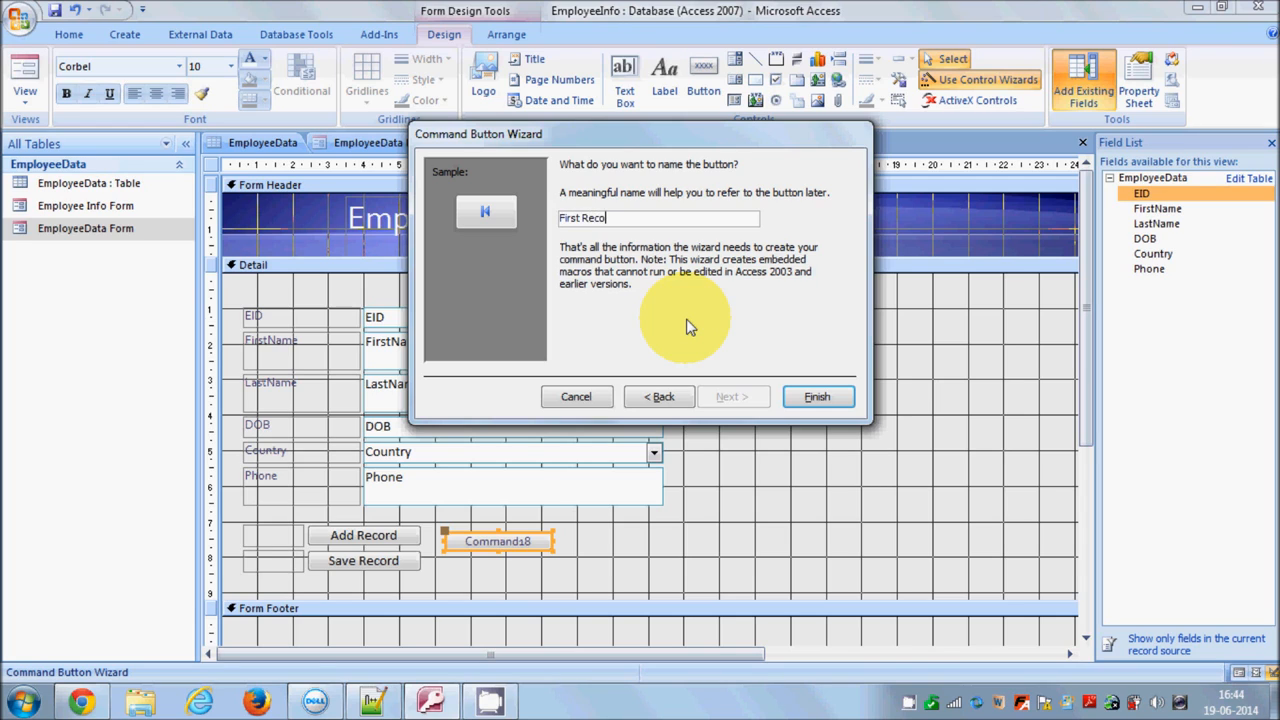
{"action": "left_click", "coordinate": [817, 397]}
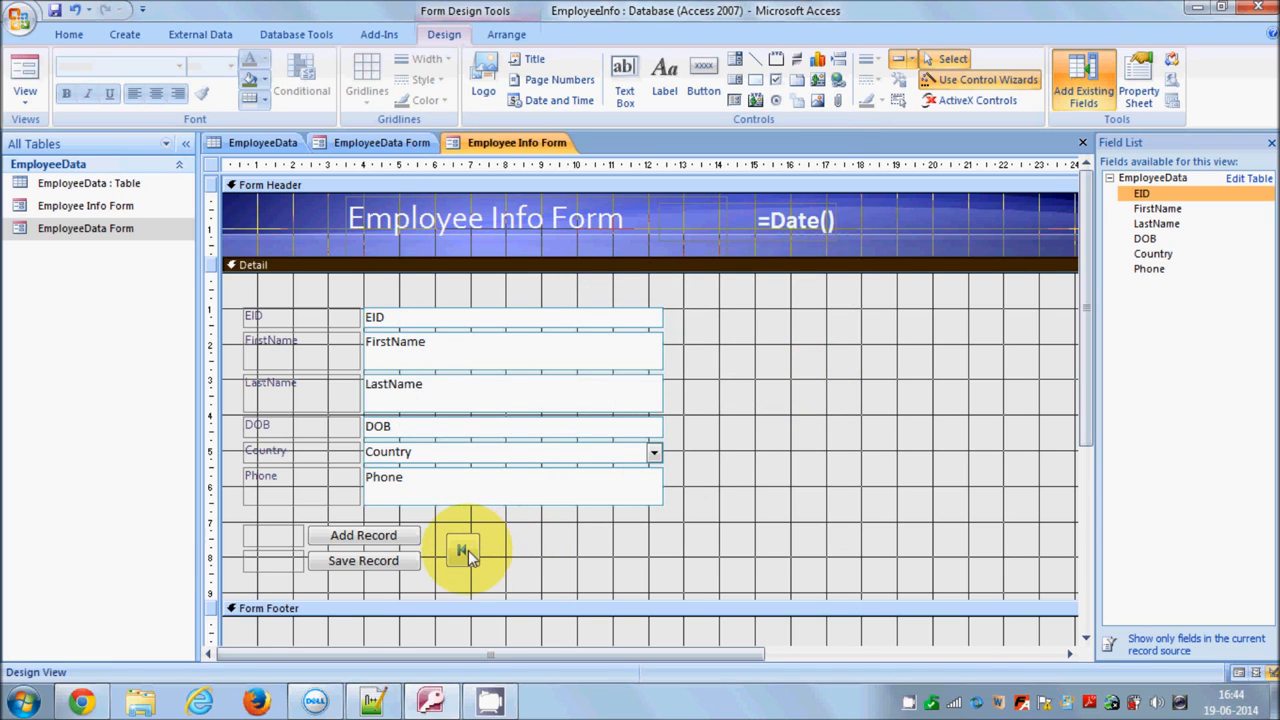
Add a command button beside the first-record button with the Go To Next Record action and the Go To Next picture
{"action": "left_click", "coordinate": [703, 78]}
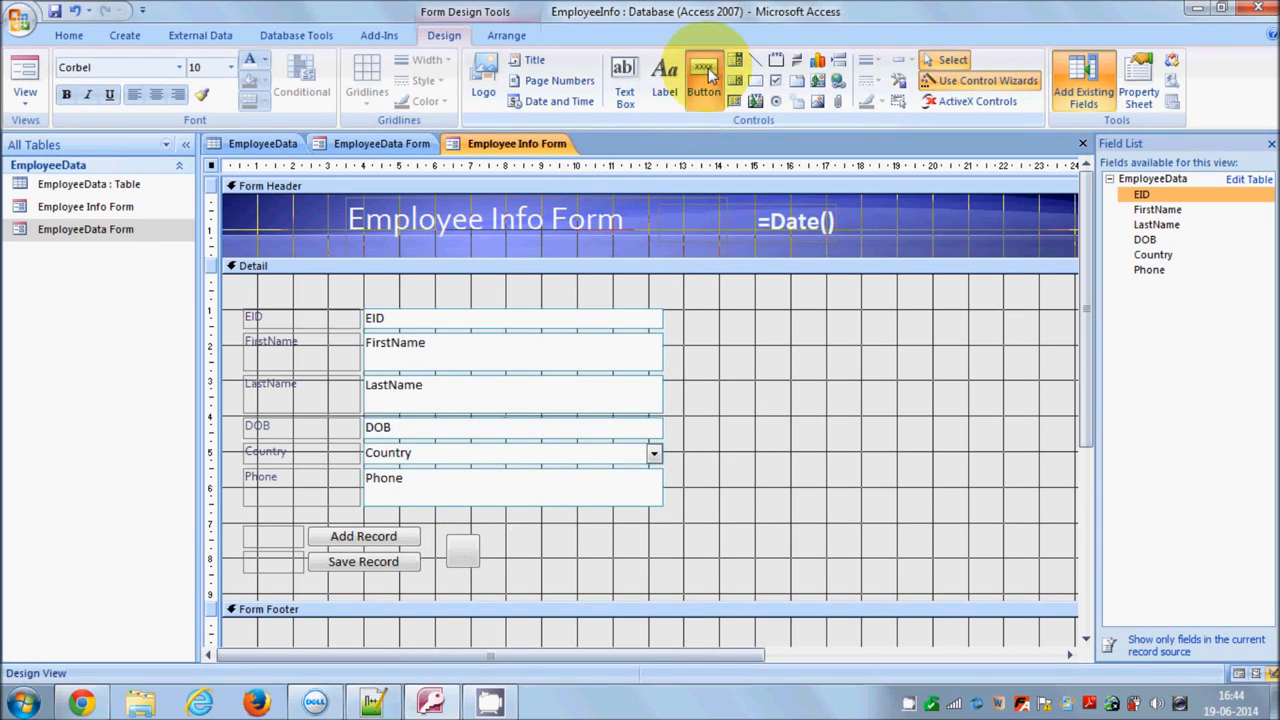
{"action": "left_click_drag", "start_coordinate": [495, 543], "coordinate": [603, 561]}
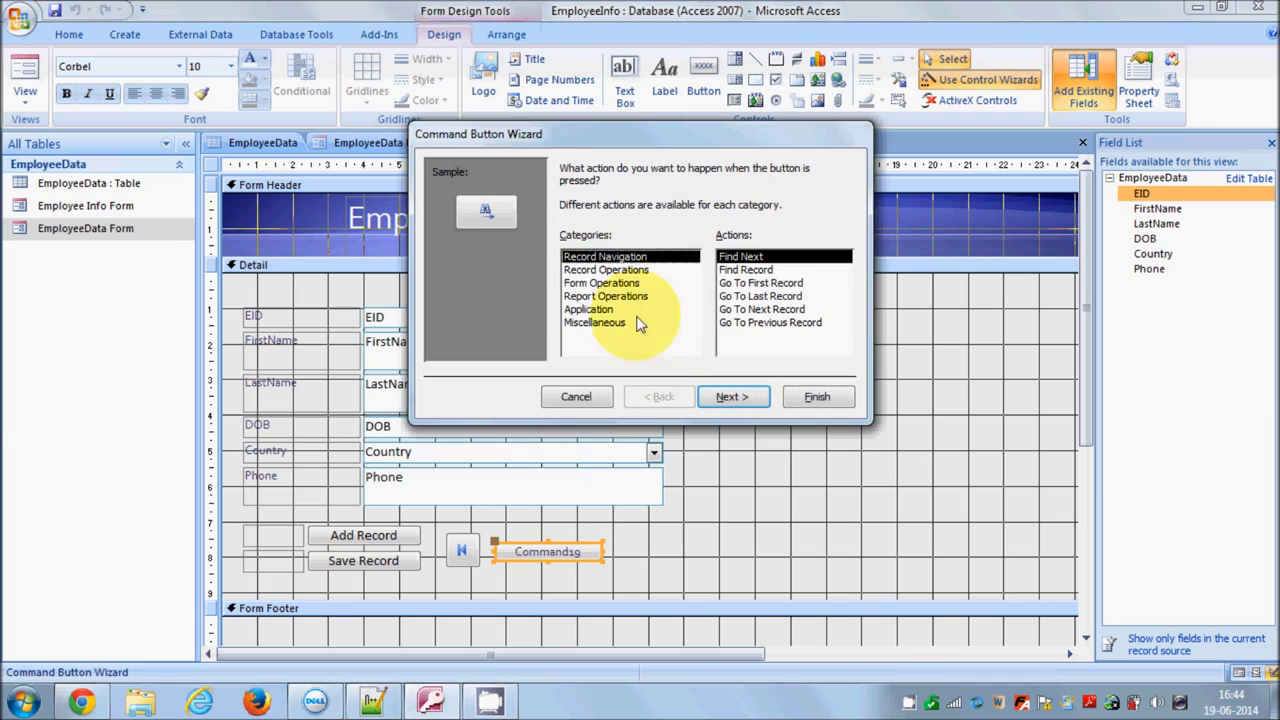
{"action": "left_click", "coordinate": [752, 310]}
{"action": "left_click", "coordinate": [756, 400]}
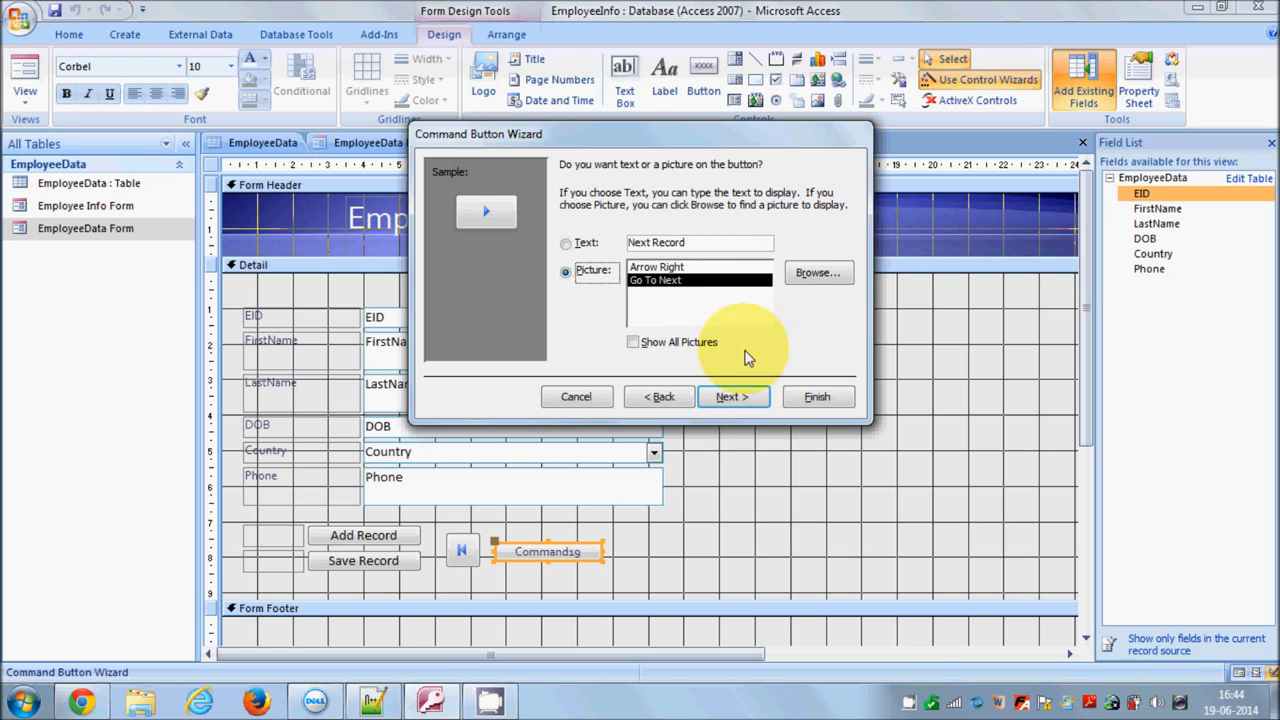
{"action": "left_click", "coordinate": [751, 397]}
{"action": "left_click", "coordinate": [808, 397]}
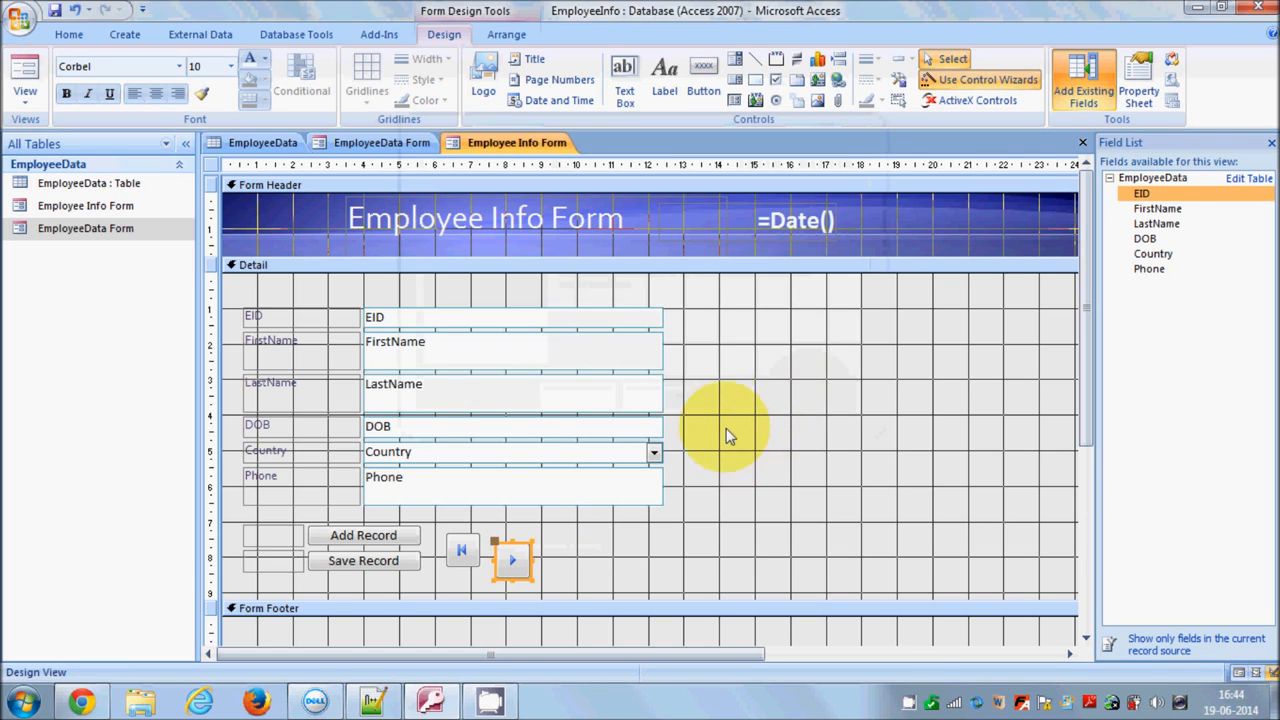
Add a command button beside the next-record button with the Go To Last Record action and its default picture
{"action": "left_click", "coordinate": [700, 78]}
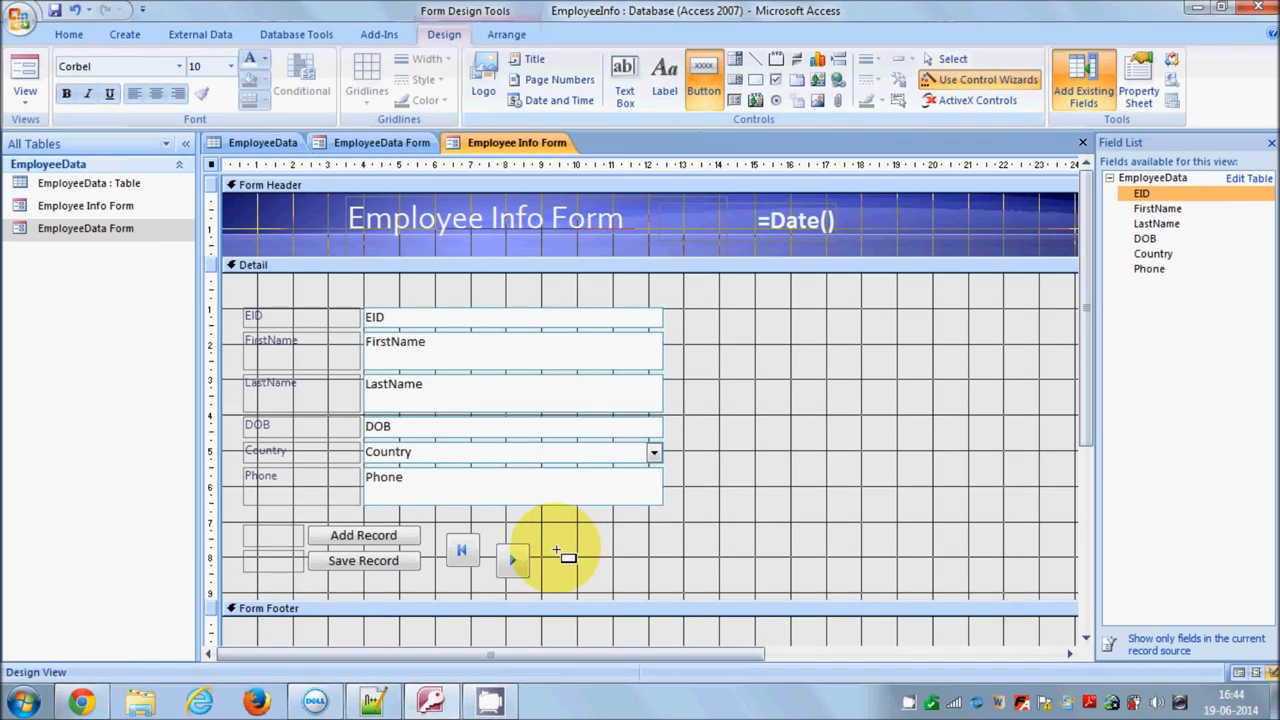
{"action": "left_click", "coordinate": [555, 550]}
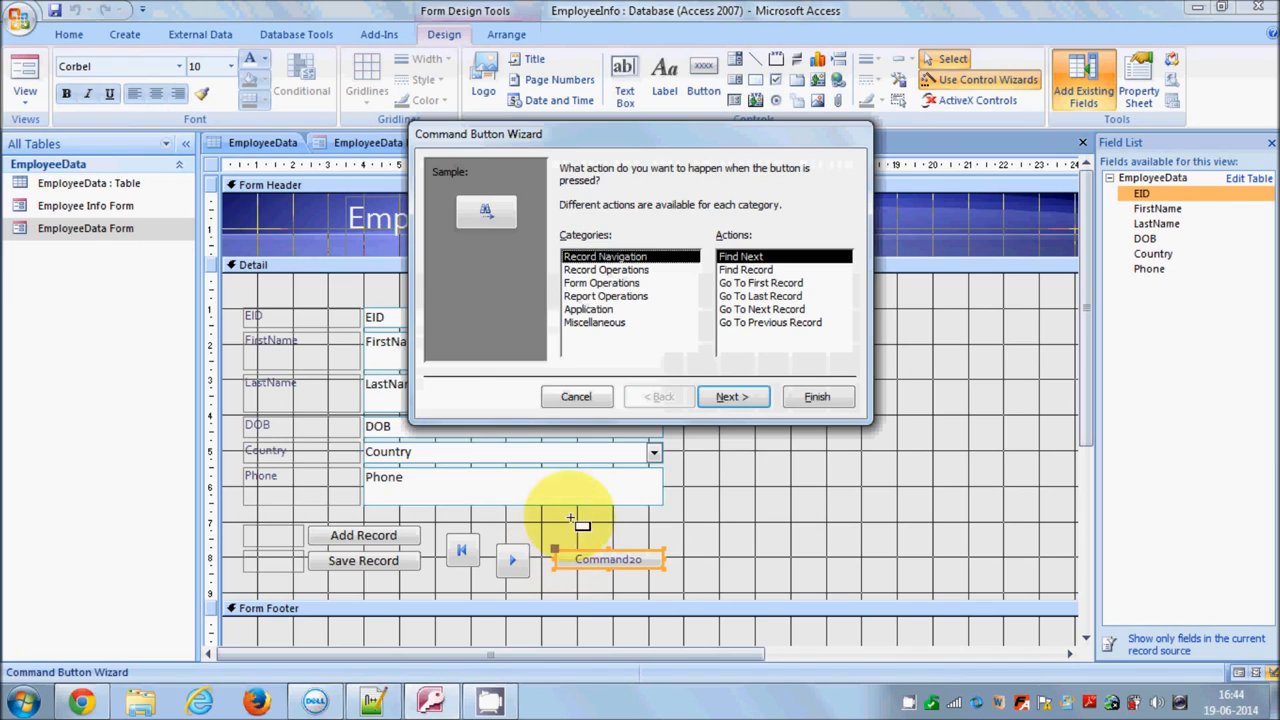
{"action": "left_click", "coordinate": [755, 296]}
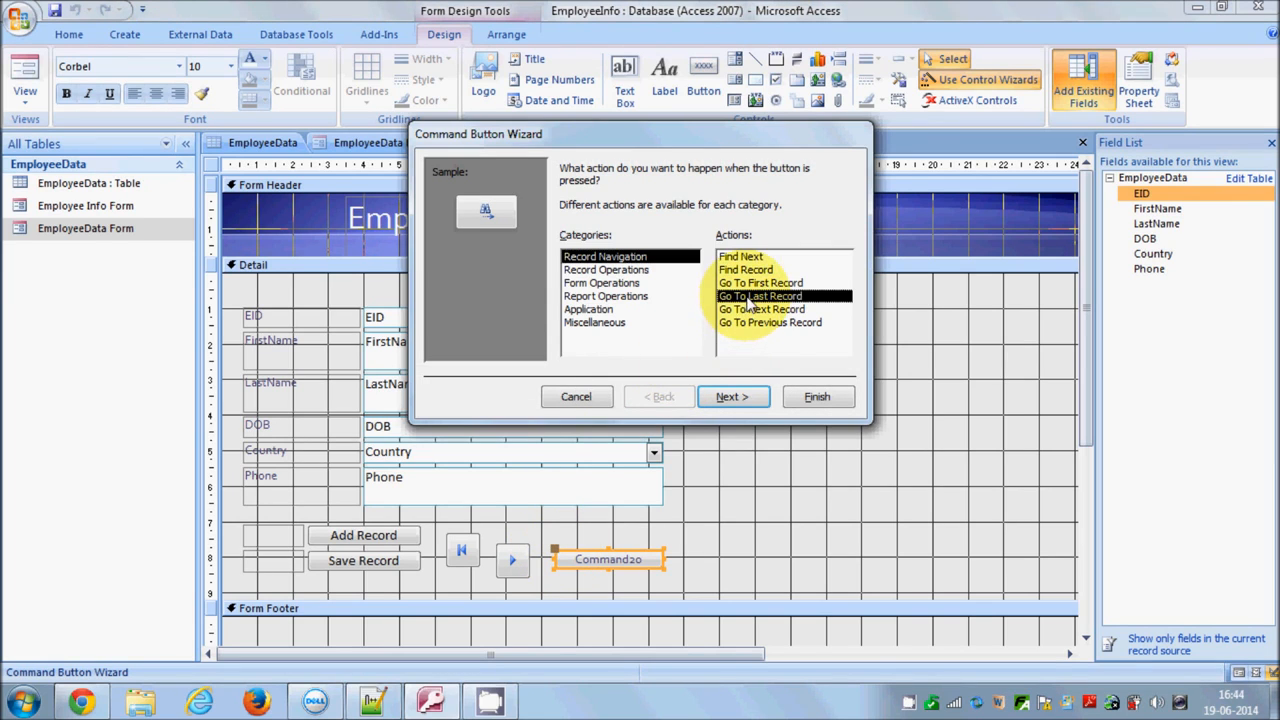
{"action": "left_click", "coordinate": [740, 397]}
{"action": "left_click", "coordinate": [743, 397]}
{"action": "left_click", "coordinate": [806, 397]}
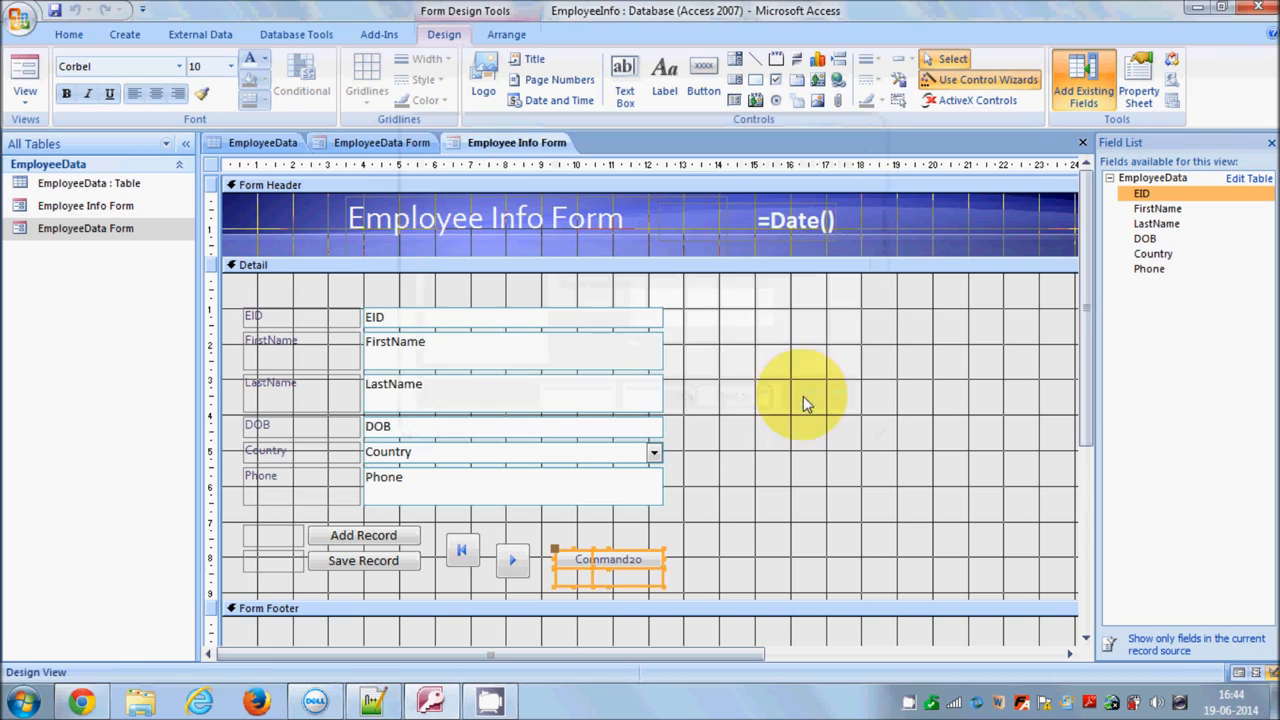
Add a command button beside the last-record button with the Go To Previous Record action and the Go To Previous picture
{"action": "left_click", "coordinate": [702, 72]}
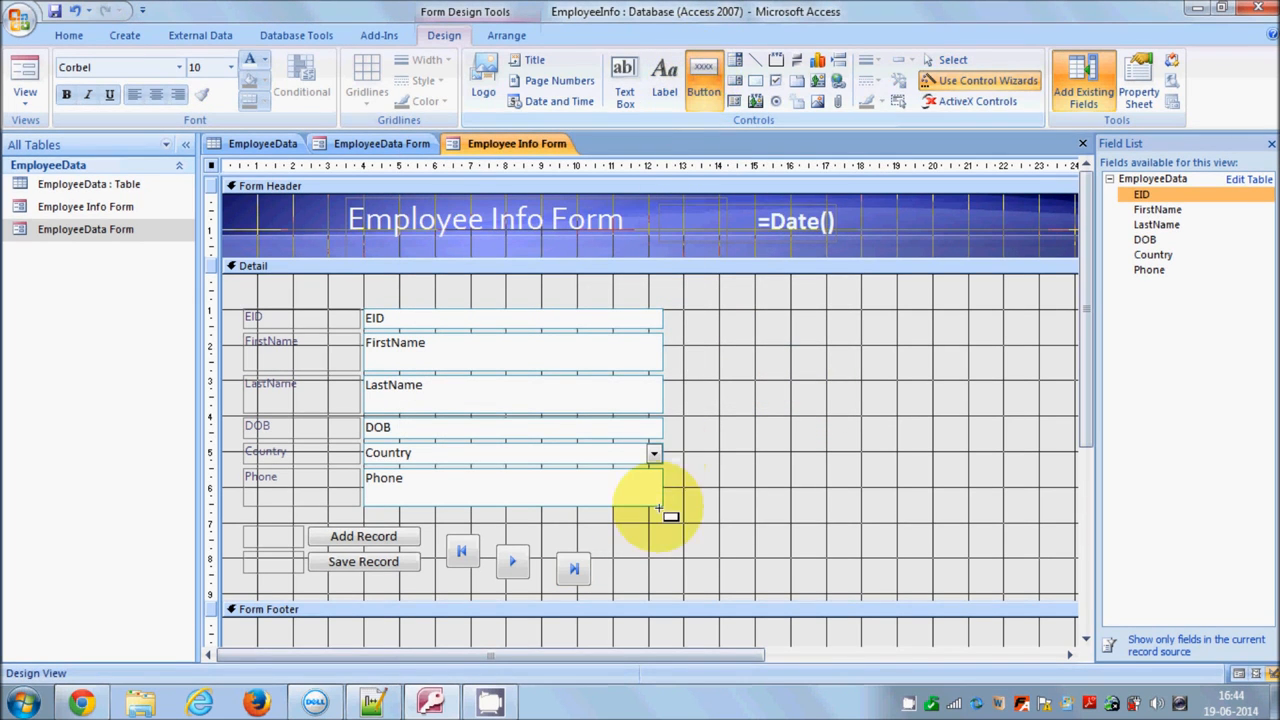
{"action": "left_click", "coordinate": [620, 532]}
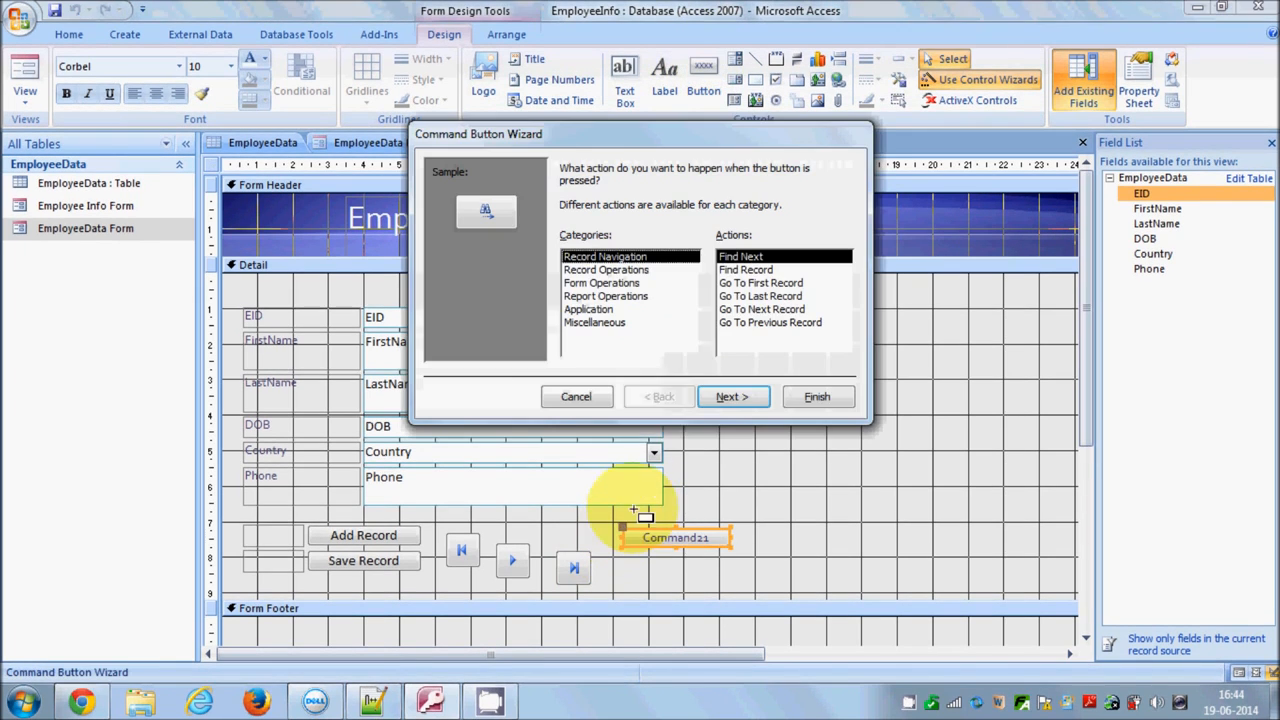
{"action": "left_click", "coordinate": [745, 322]}
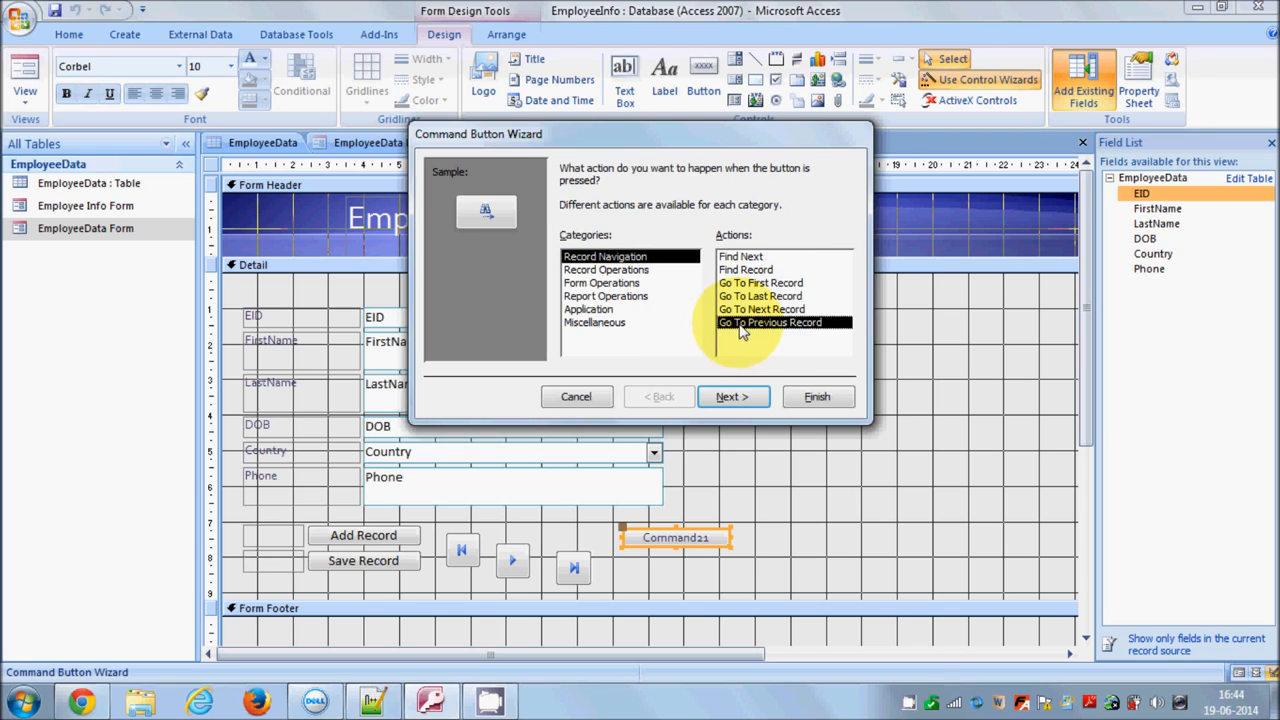
{"action": "left_click", "coordinate": [733, 397]}
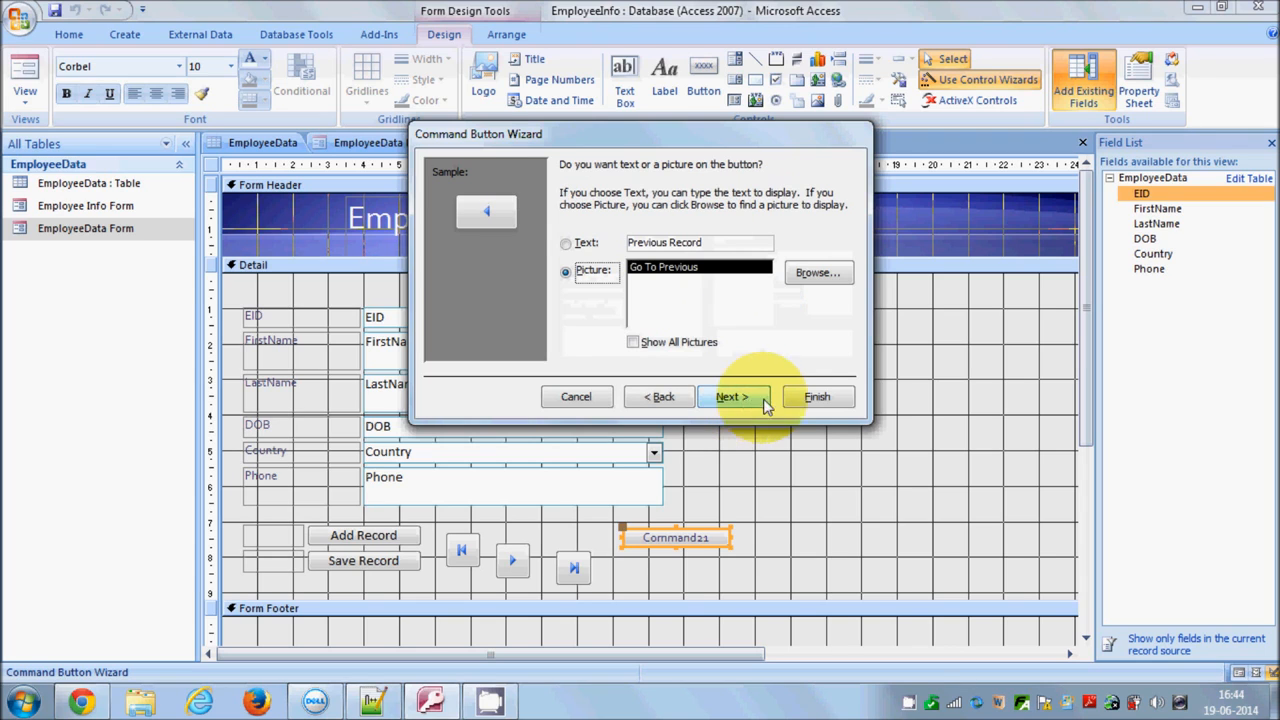
{"action": "left_click", "coordinate": [815, 397]}
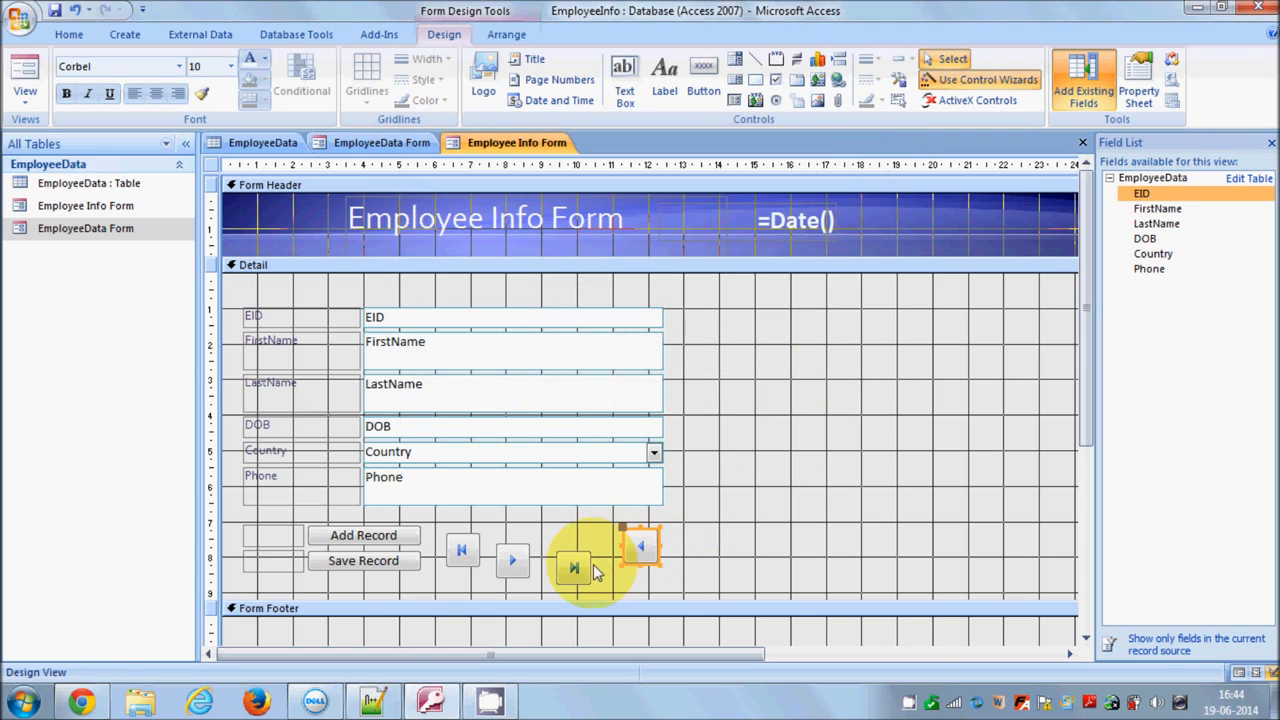
Arrange the navigation buttons in one row as first, previous, next, last, and select all four
{"action": "left_click", "coordinate": [508, 557]}
{"action": "left_click_drag", "start_coordinate": [514, 551], "coordinate": [548, 546]}
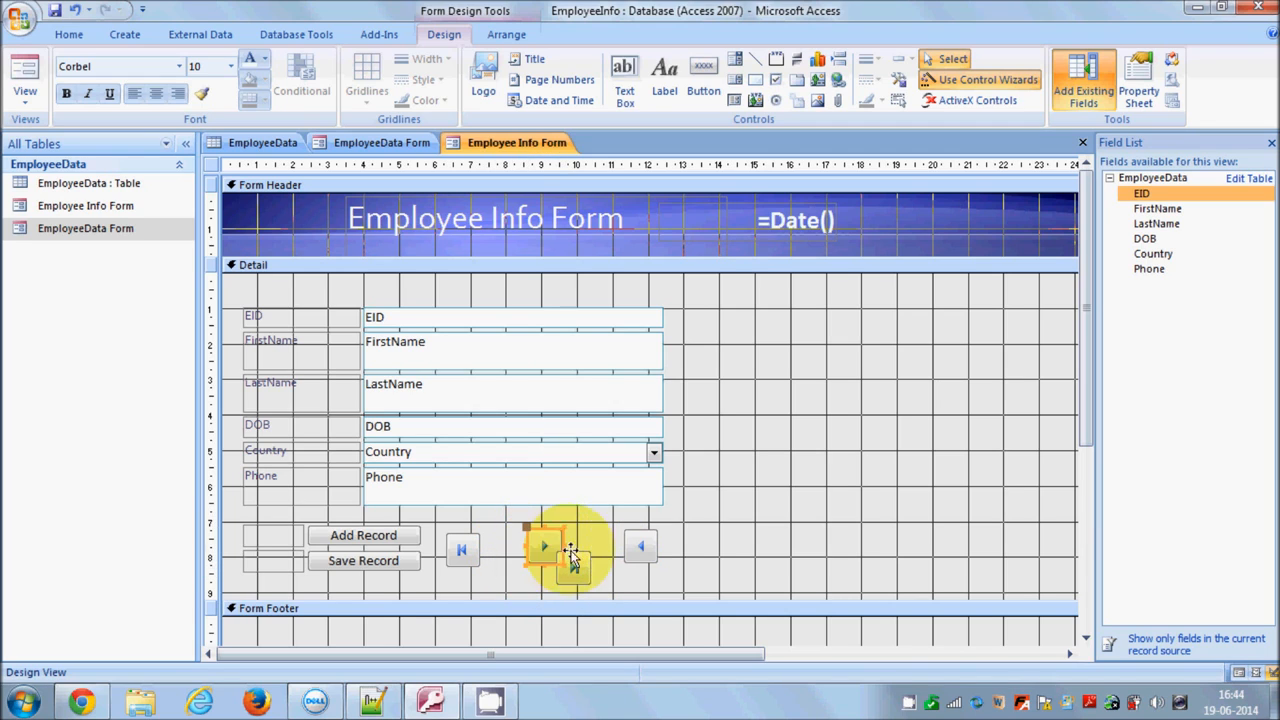
{"action": "left_click_drag", "start_coordinate": [645, 548], "coordinate": [482, 548]}
{"action": "left_click_drag", "start_coordinate": [572, 566], "coordinate": [443, 551]}
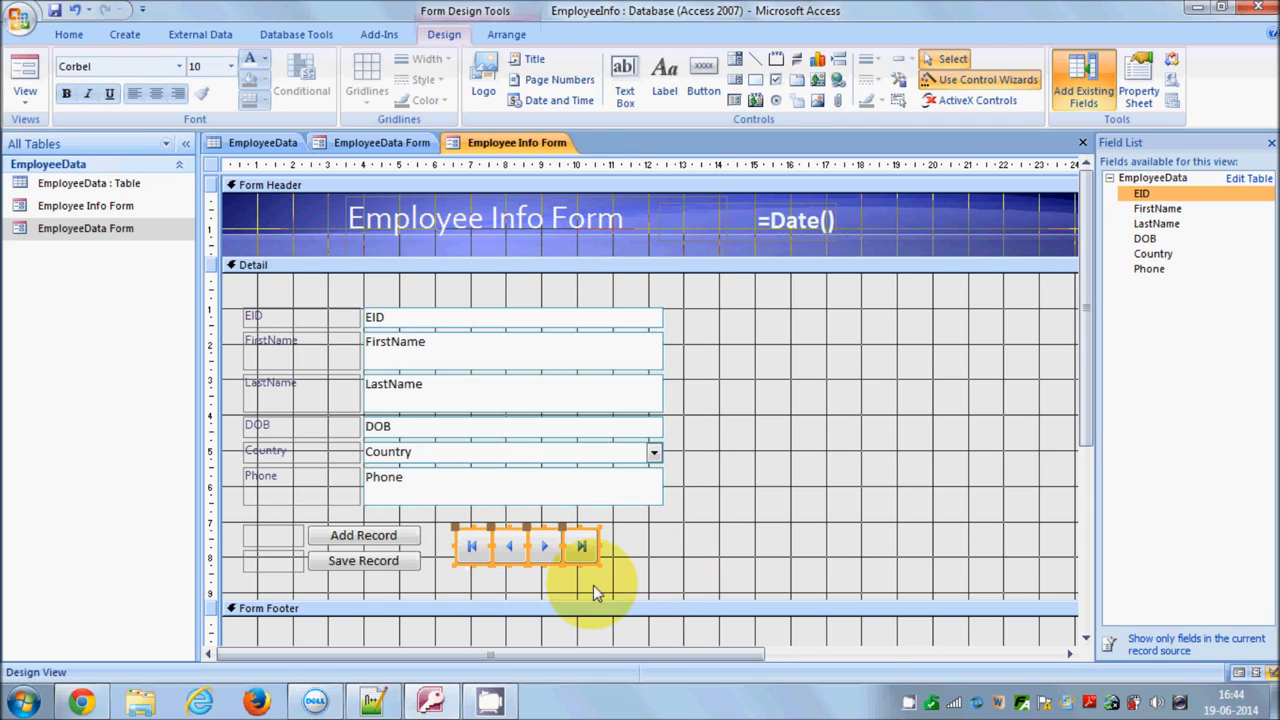
Apply a tabular layout to the four selected navigation buttons
{"action": "right_click", "coordinate": [587, 545]}
{"action": "mouse_move", "coordinate": [700, 398]}
{"action": "left_click", "coordinate": [752, 405]}
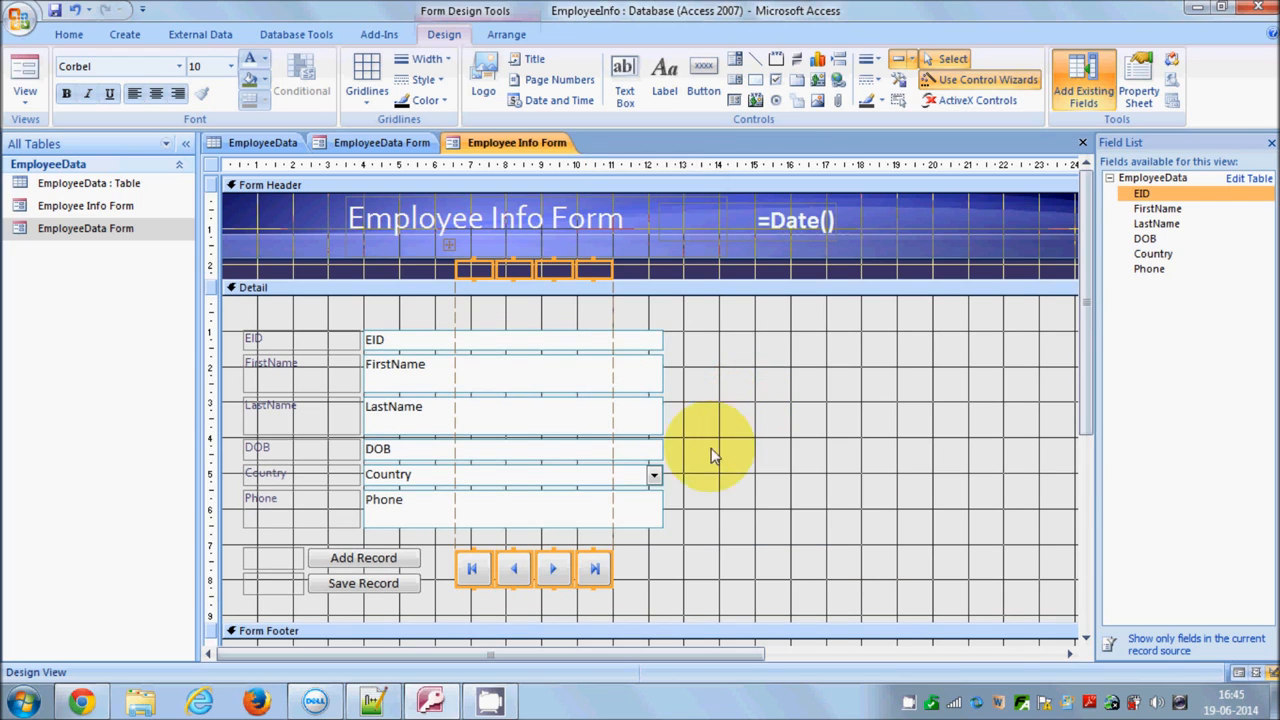
Try a stacked layout for the four navigation buttons and move the stack beside the form fields
{"action": "scroll", "coordinate": [675, 505], "scroll_direction": "down", "scroll_amount": 1}
{"action": "right_click", "coordinate": [593, 503]}
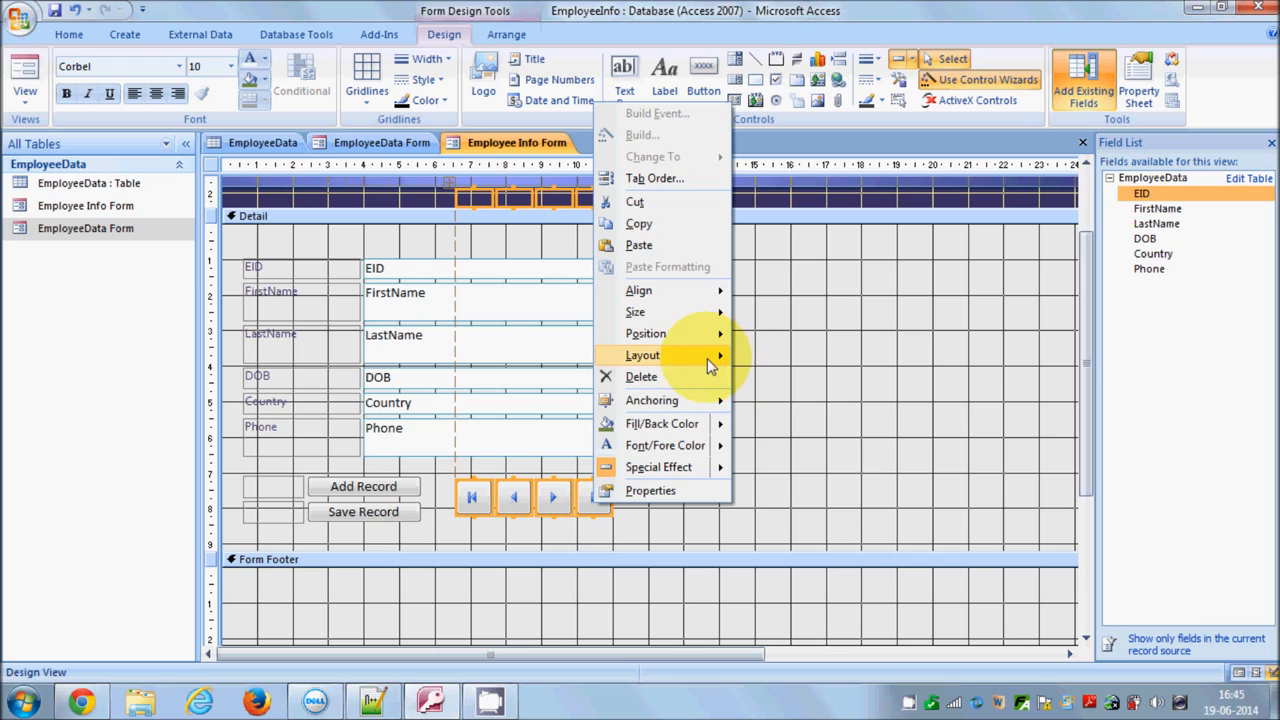
{"action": "mouse_move", "coordinate": [707, 358]}
{"action": "left_click", "coordinate": [780, 379]}
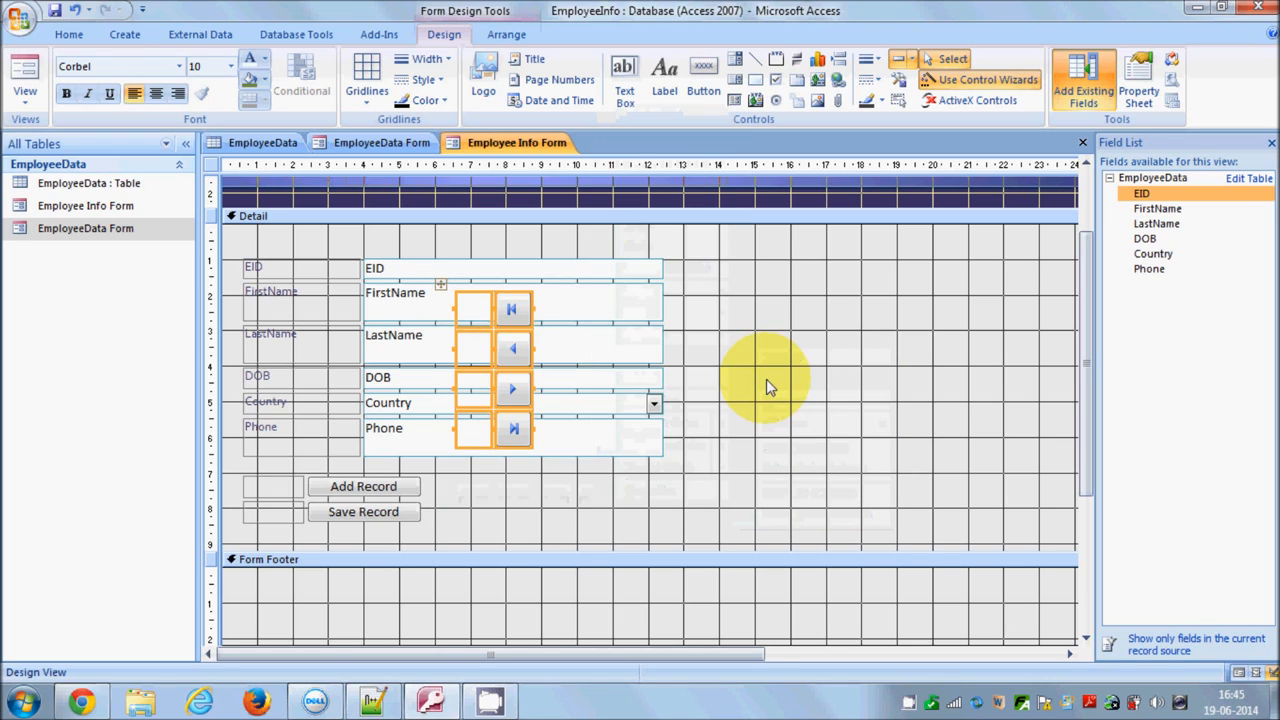
{"action": "left_click_drag", "start_coordinate": [512, 358], "coordinate": [743, 357]}
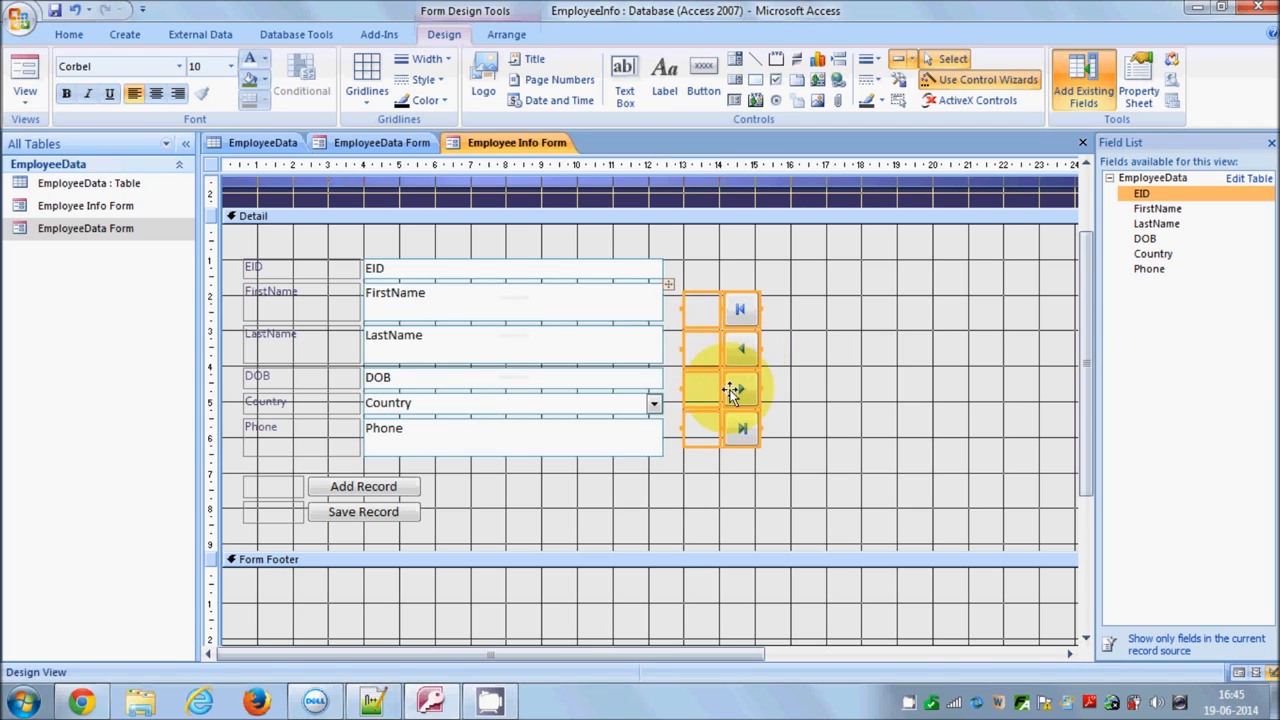
Undo the move and the stacked layout of the navigation buttons, and deselect them
{"action": "left_click", "coordinate": [76, 12]}
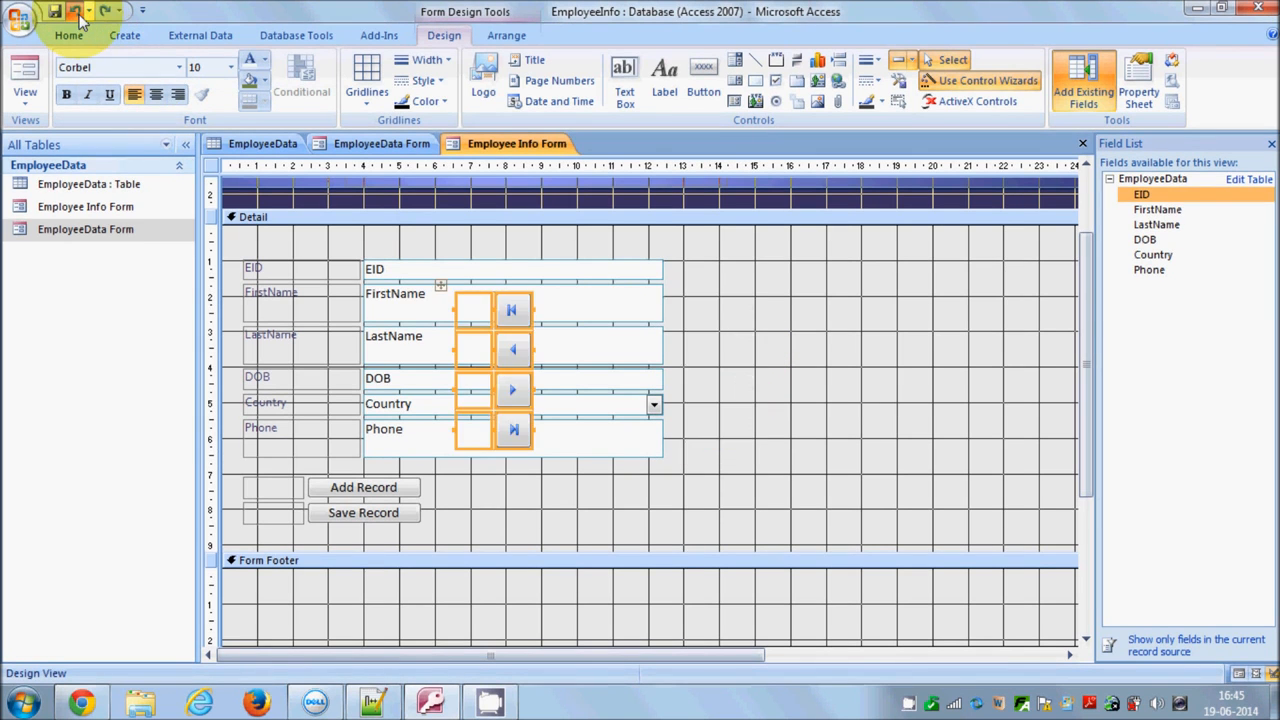
{"action": "left_click", "coordinate": [76, 12]}
{"action": "left_click", "coordinate": [637, 517]}
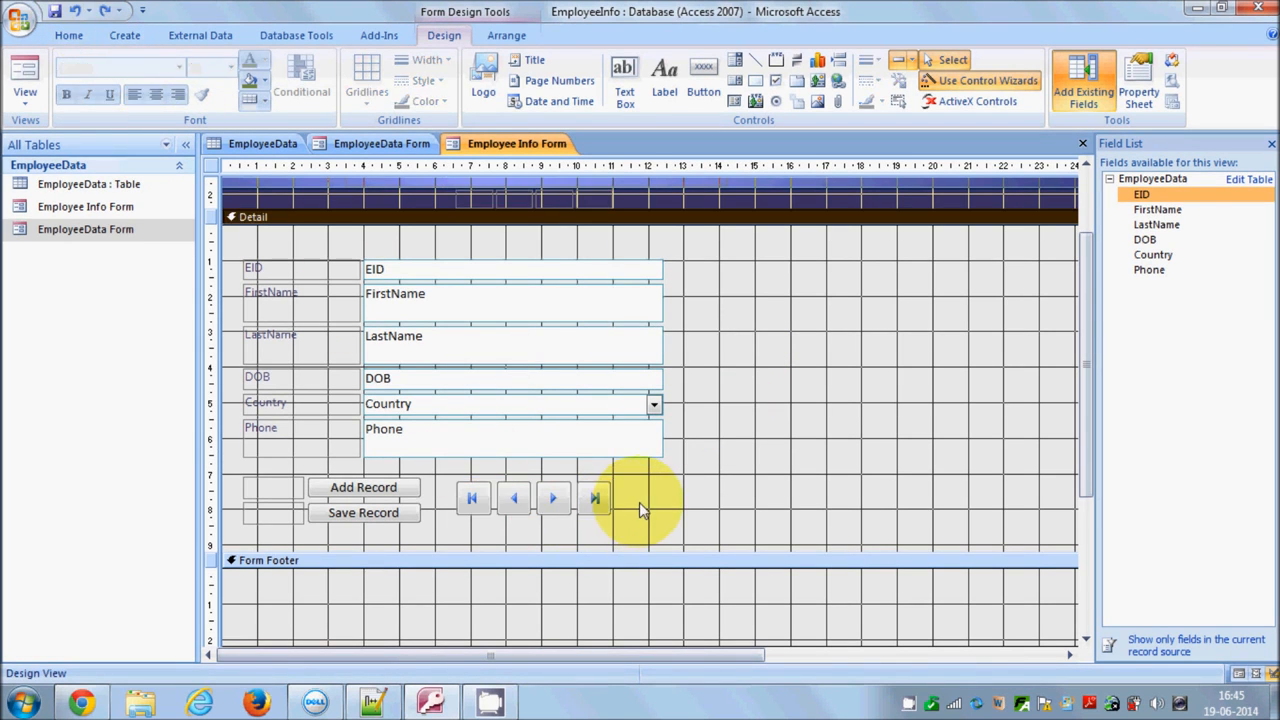
{"action": "scroll", "coordinate": [673, 510], "scroll_direction": "down", "scroll_amount": 1}
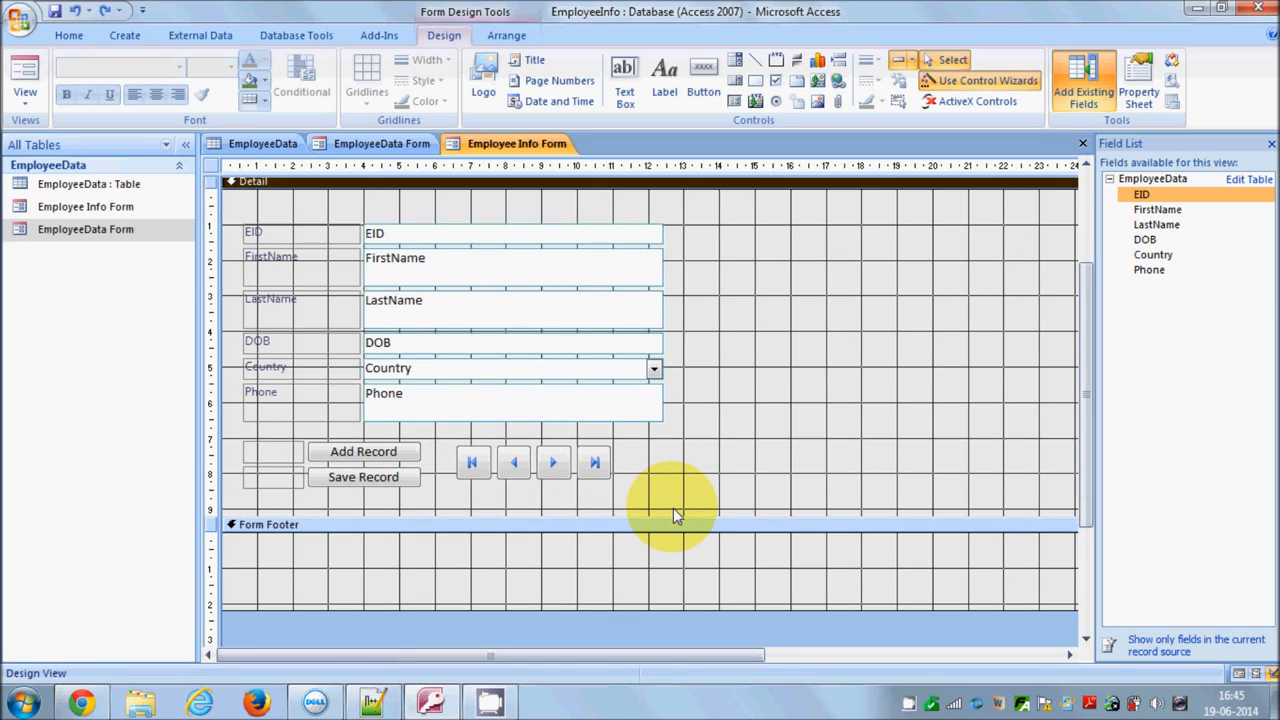
{"action": "scroll", "coordinate": [673, 512], "scroll_direction": "up", "scroll_amount": 1}
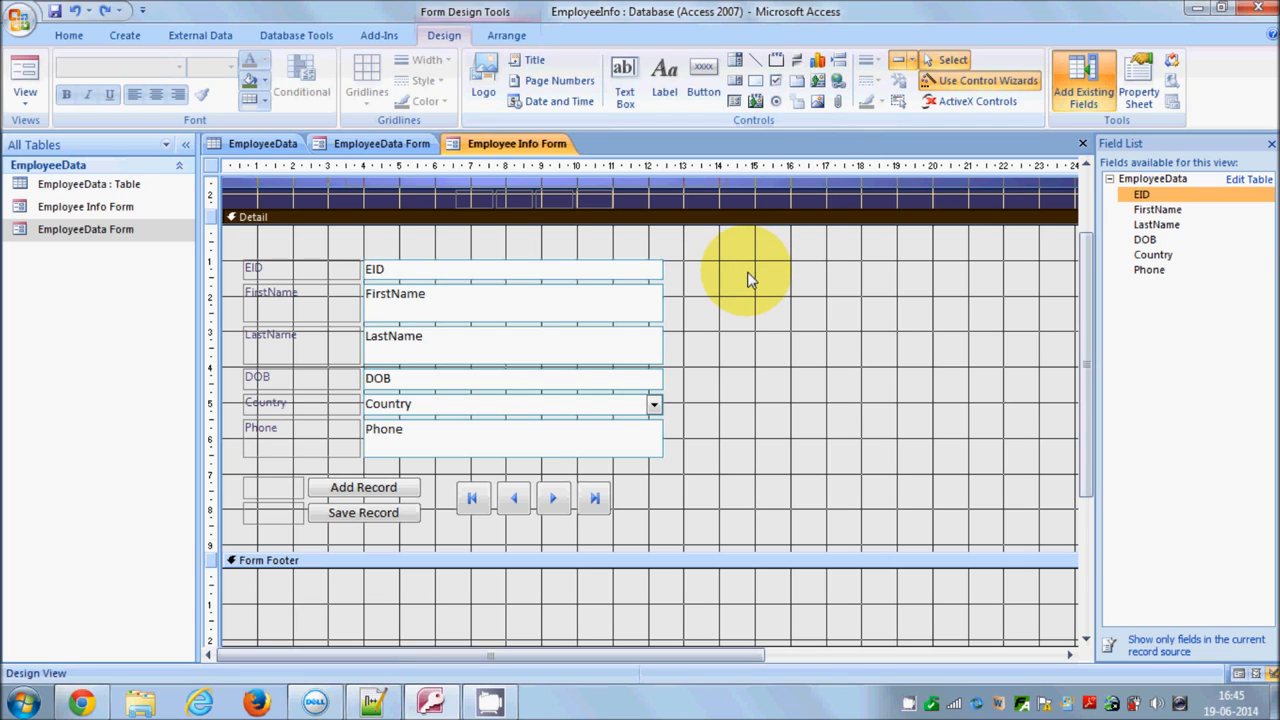
Insert a chart in the empty Detail area beside the form fields, using the EmployeeData table as its source
{"action": "left_click", "coordinate": [816, 60]}
{"action": "left_click", "coordinate": [724, 276]}
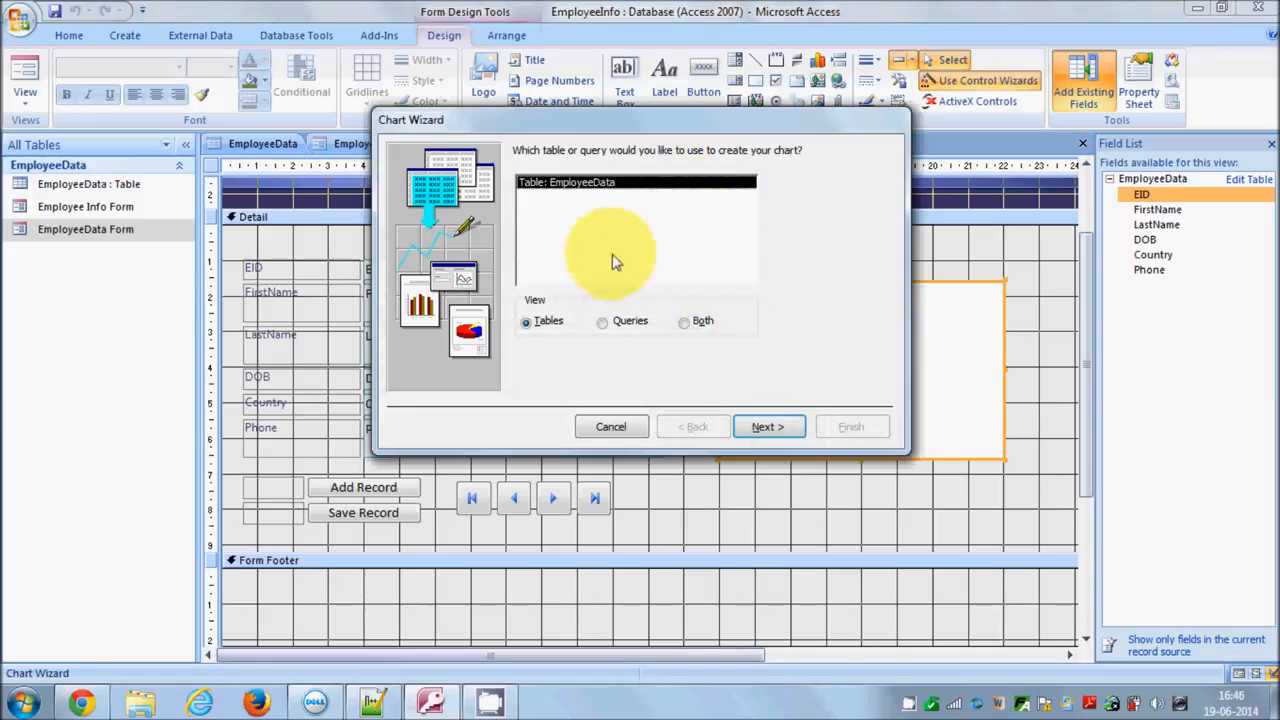
{"action": "left_click", "coordinate": [607, 325]}
{"action": "left_click", "coordinate": [687, 325]}
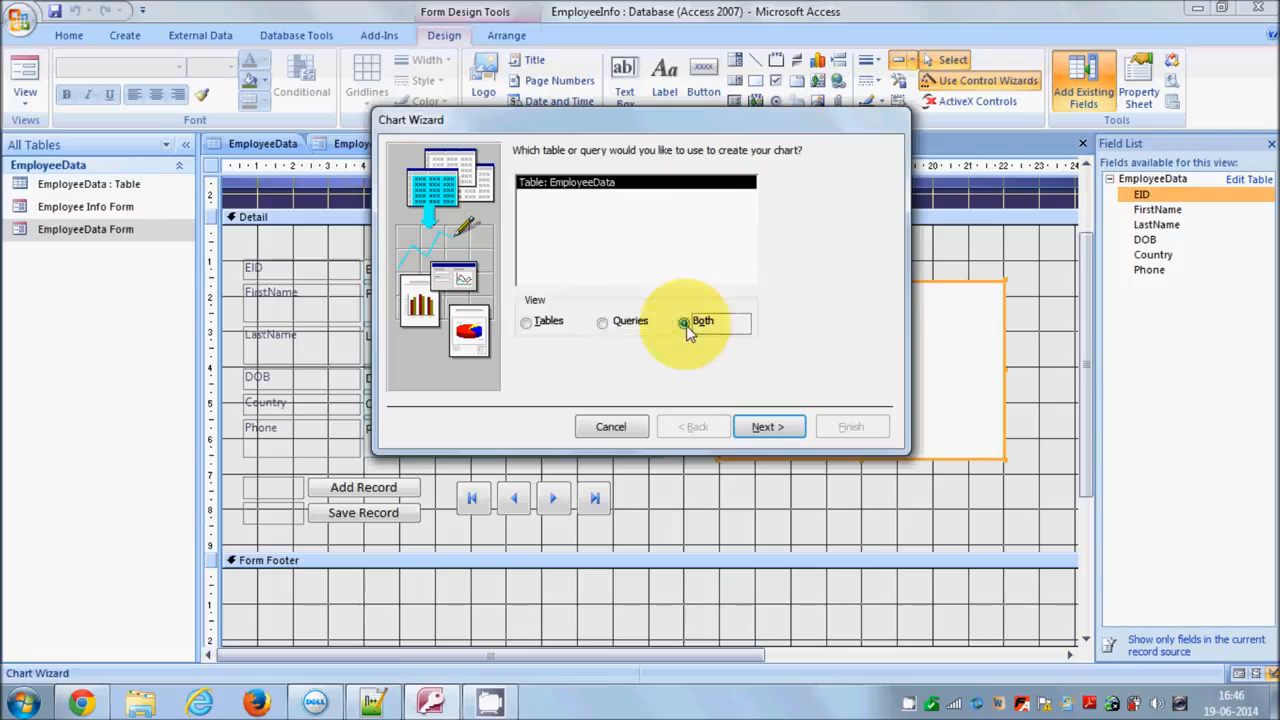
{"action": "left_click", "coordinate": [528, 321]}
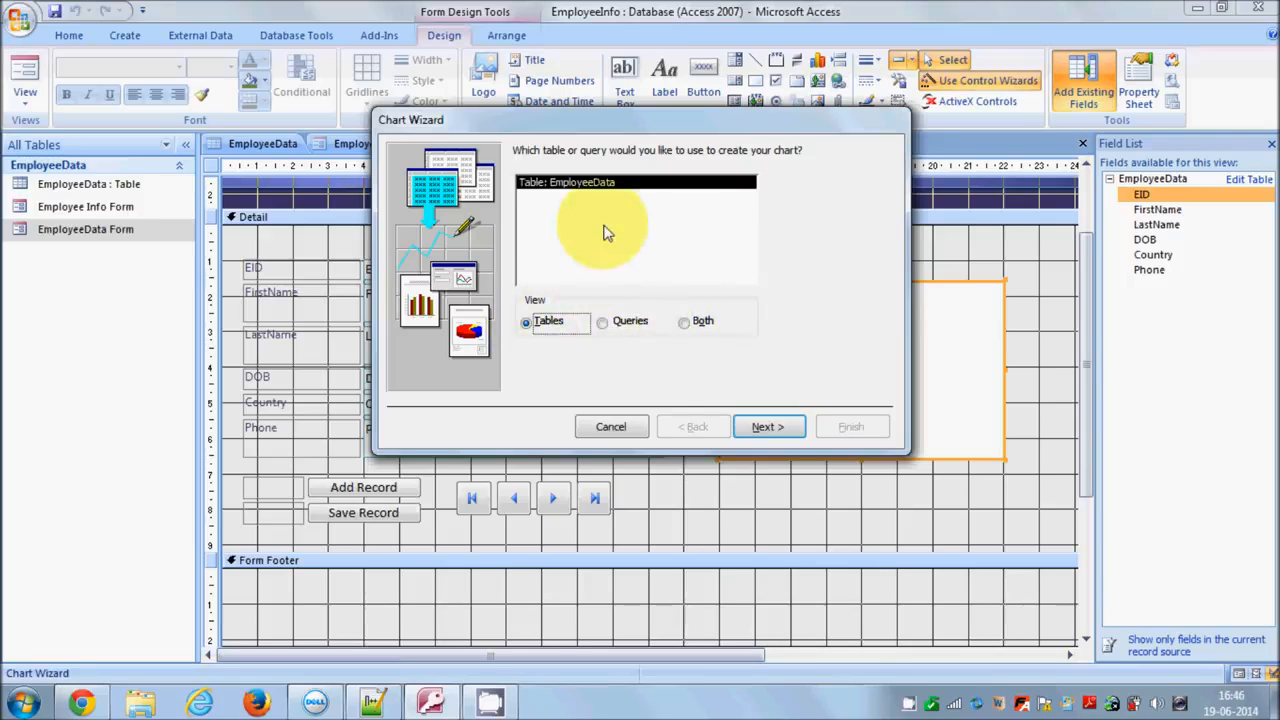
{"action": "left_click", "coordinate": [757, 426]}
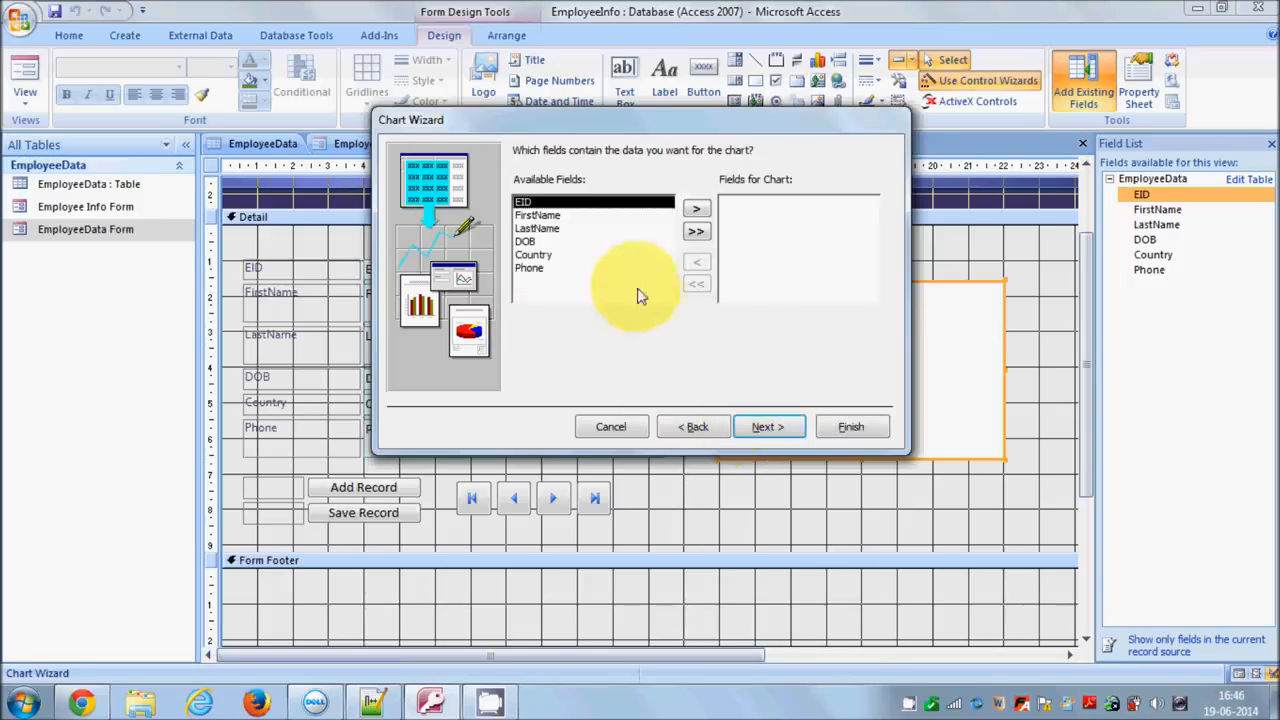
Build the chart as a Column Chart of the DOB field grouped by month, linked to the form by EID
{"action": "left_click", "coordinate": [545, 244]}
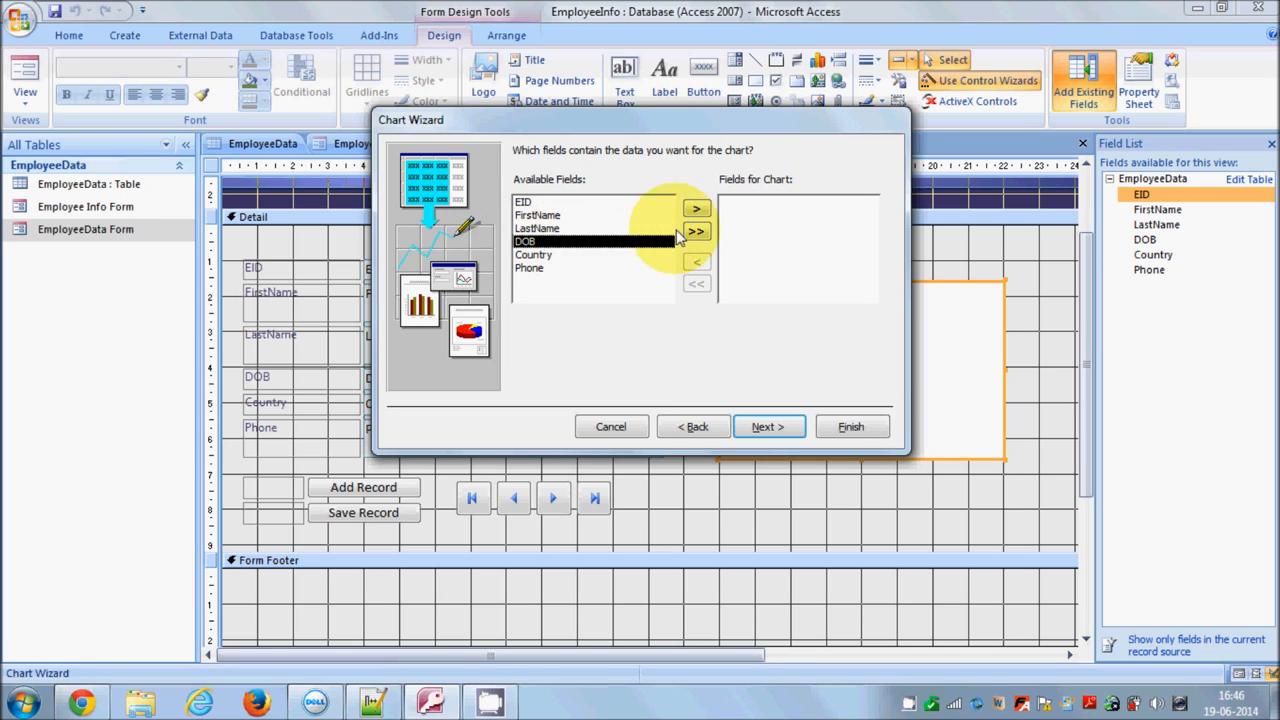
{"action": "left_click", "coordinate": [695, 212]}
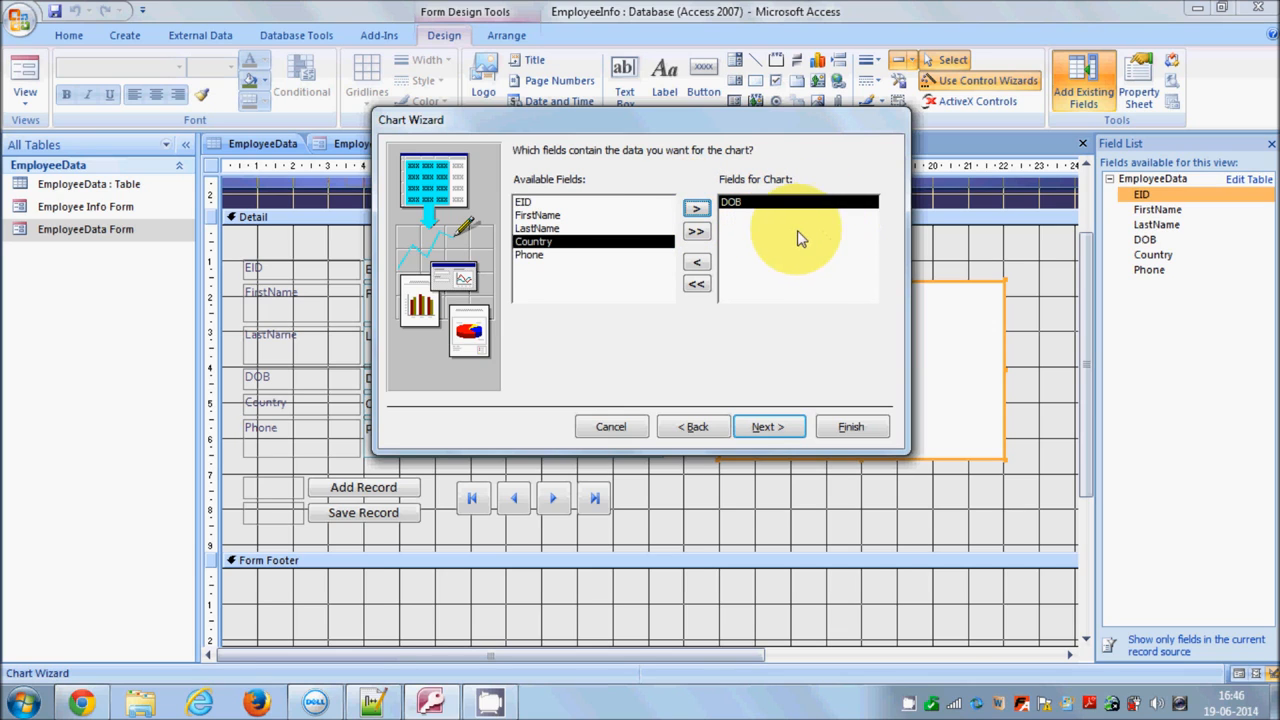
{"action": "left_click", "coordinate": [778, 415]}
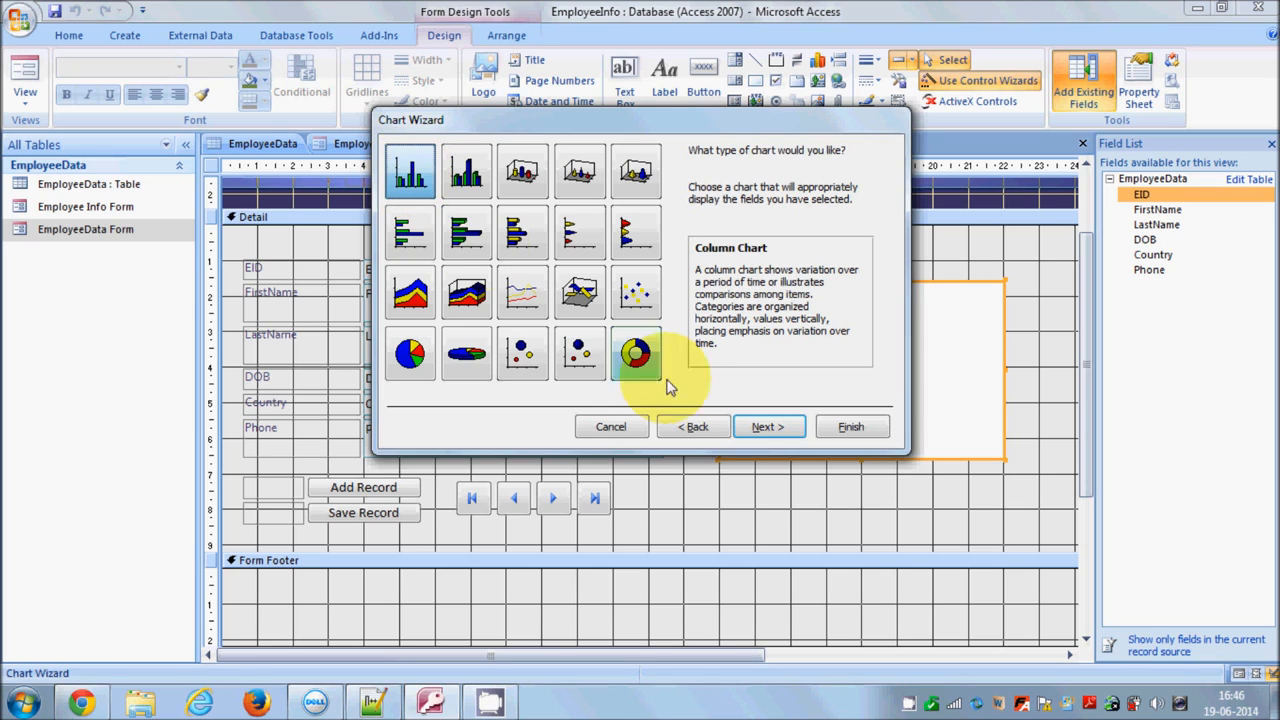
{"action": "left_click", "coordinate": [762, 427]}
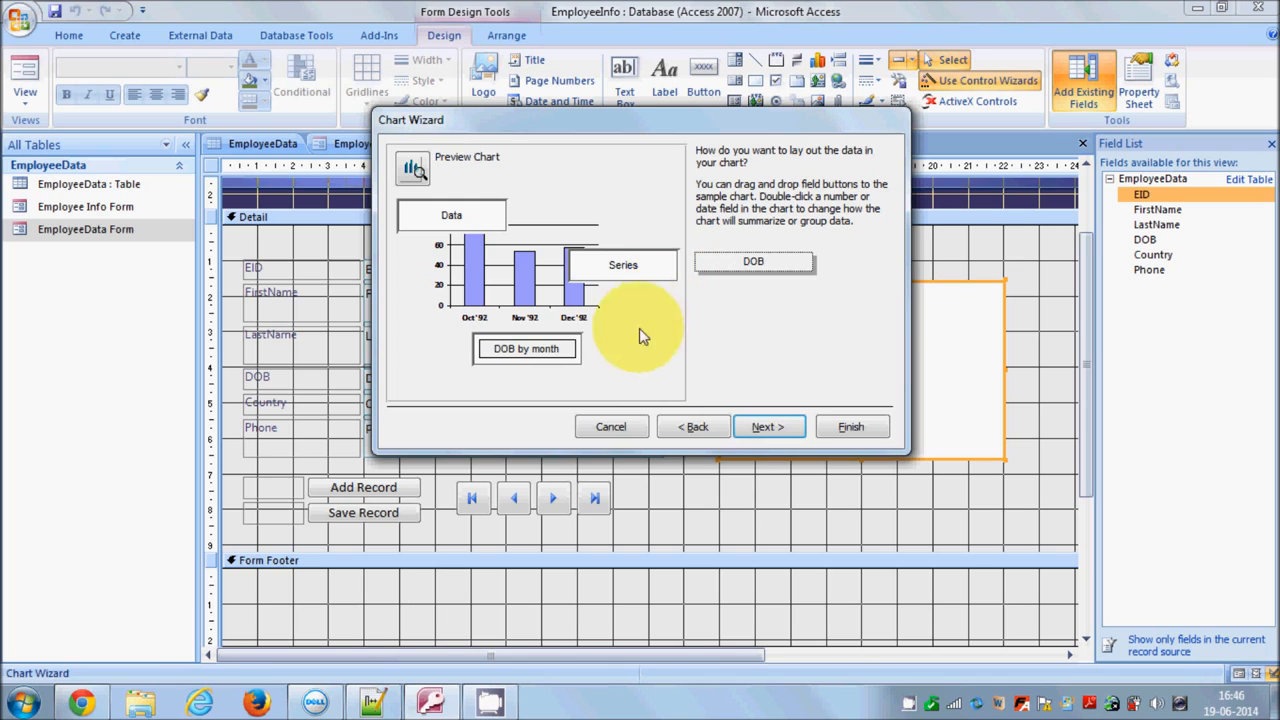
{"action": "left_click", "coordinate": [777, 428]}
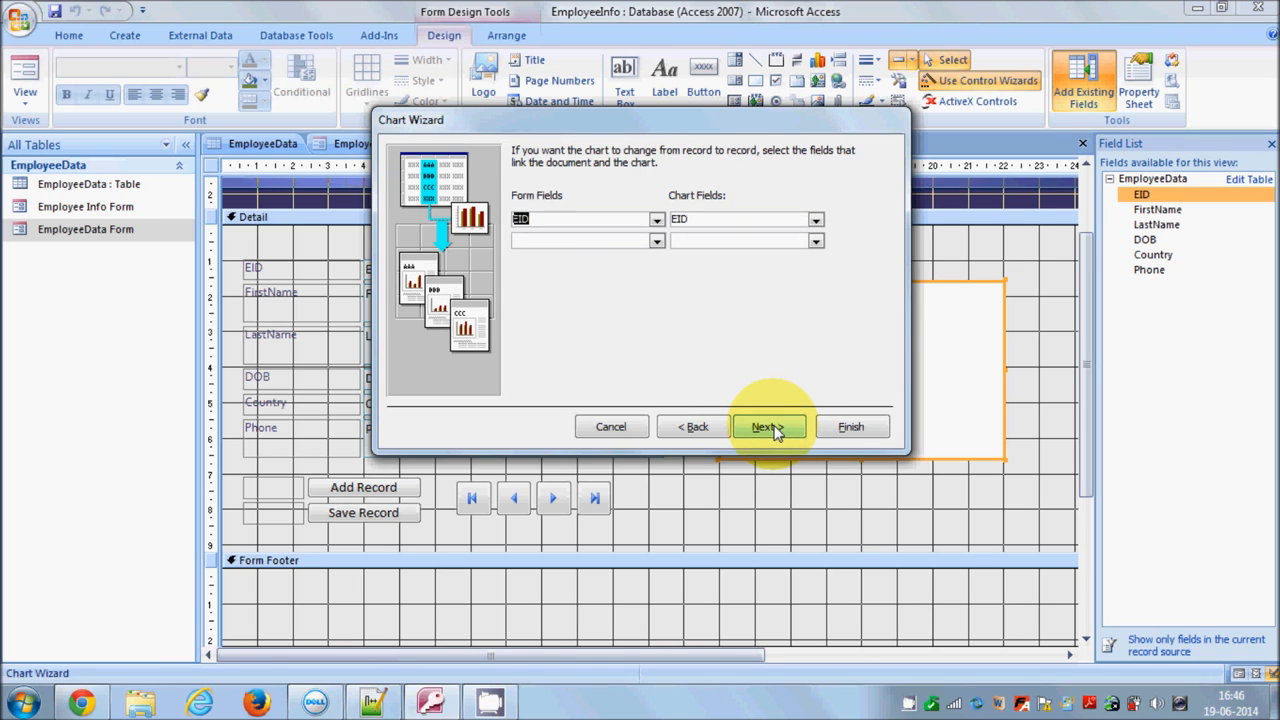
{"action": "left_click", "coordinate": [849, 428]}
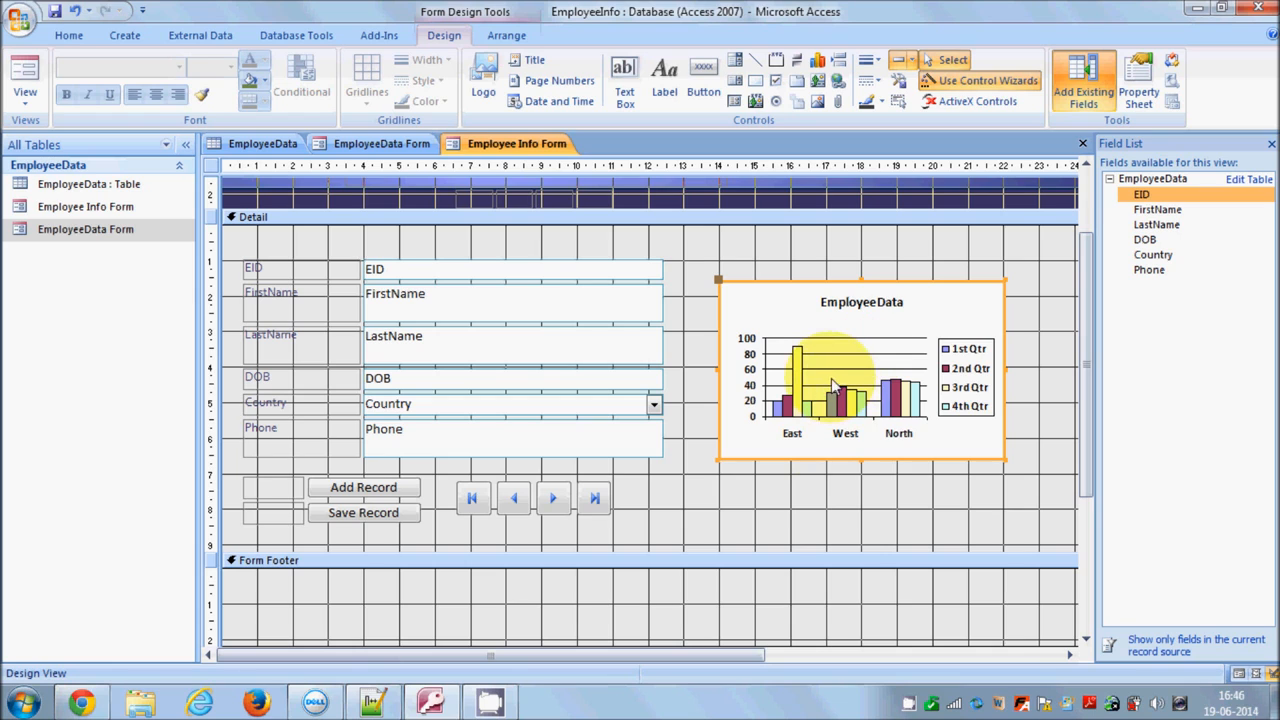
In Layout View, move the chart closer to the form fields and align its upper edge with the EID field
{"action": "left_click", "coordinate": [34, 104]}
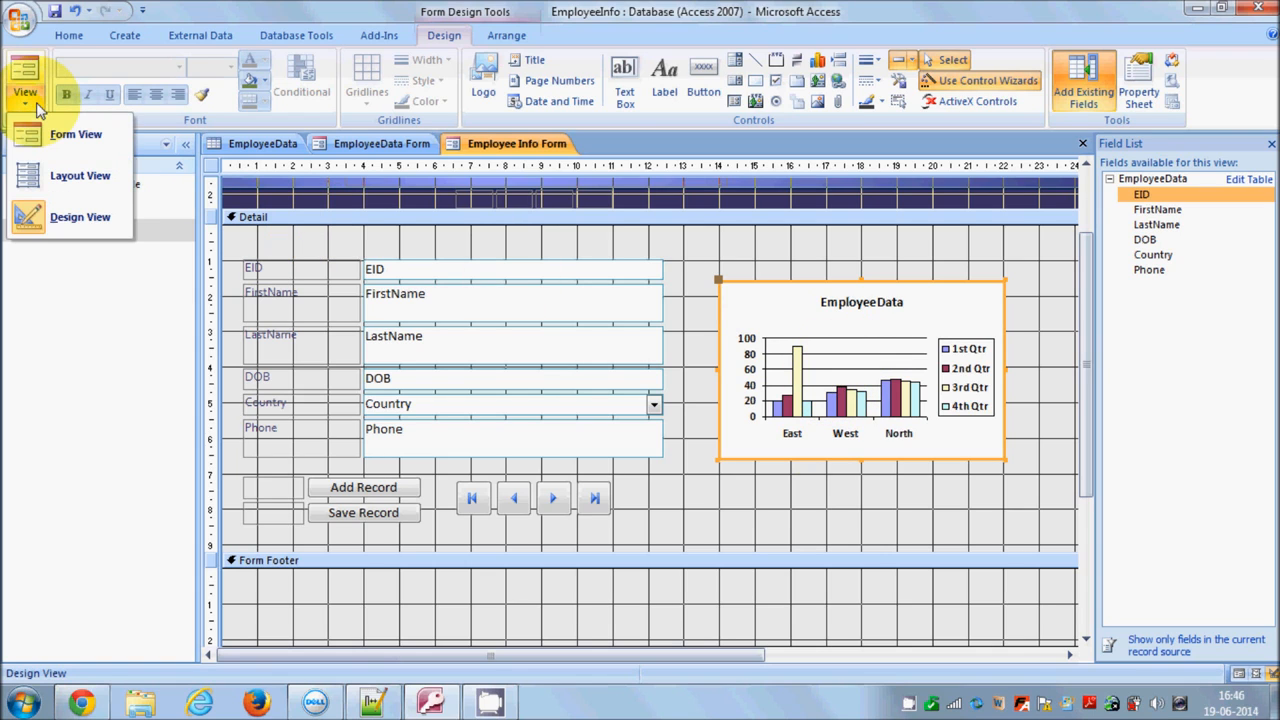
{"action": "left_click", "coordinate": [62, 177]}
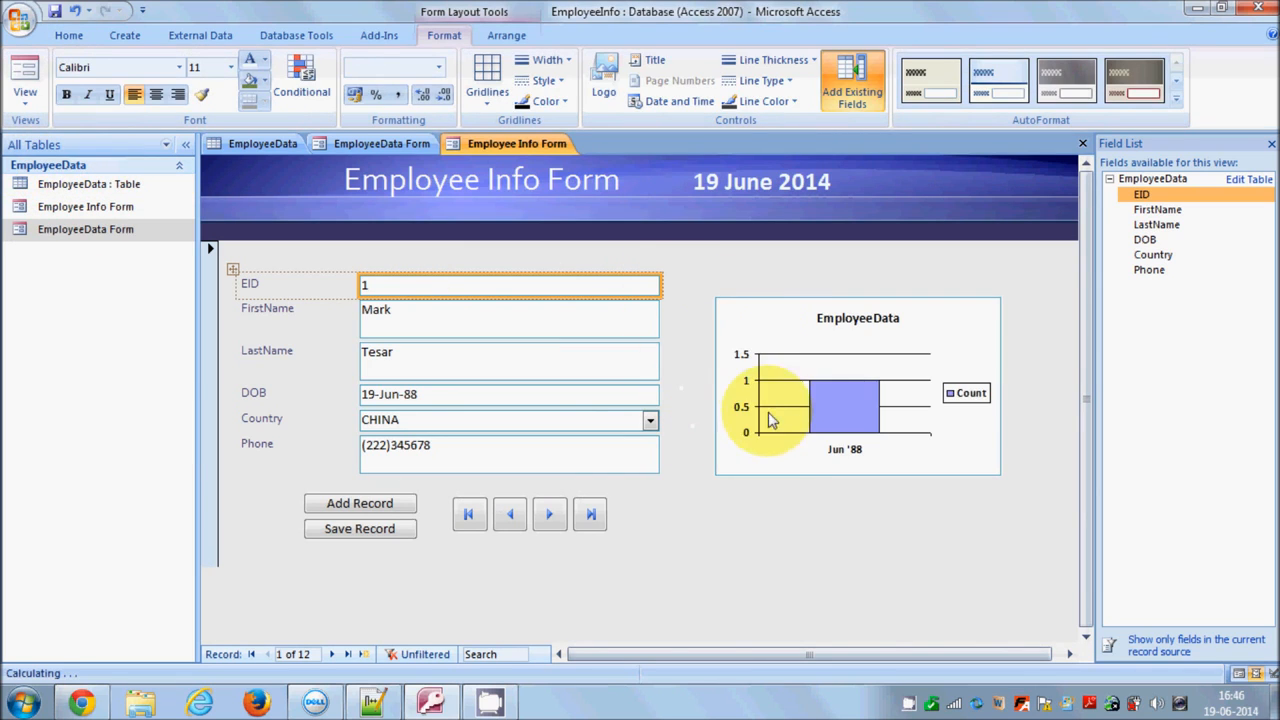
{"action": "left_click_drag", "start_coordinate": [780, 360], "coordinate": [757, 343]}
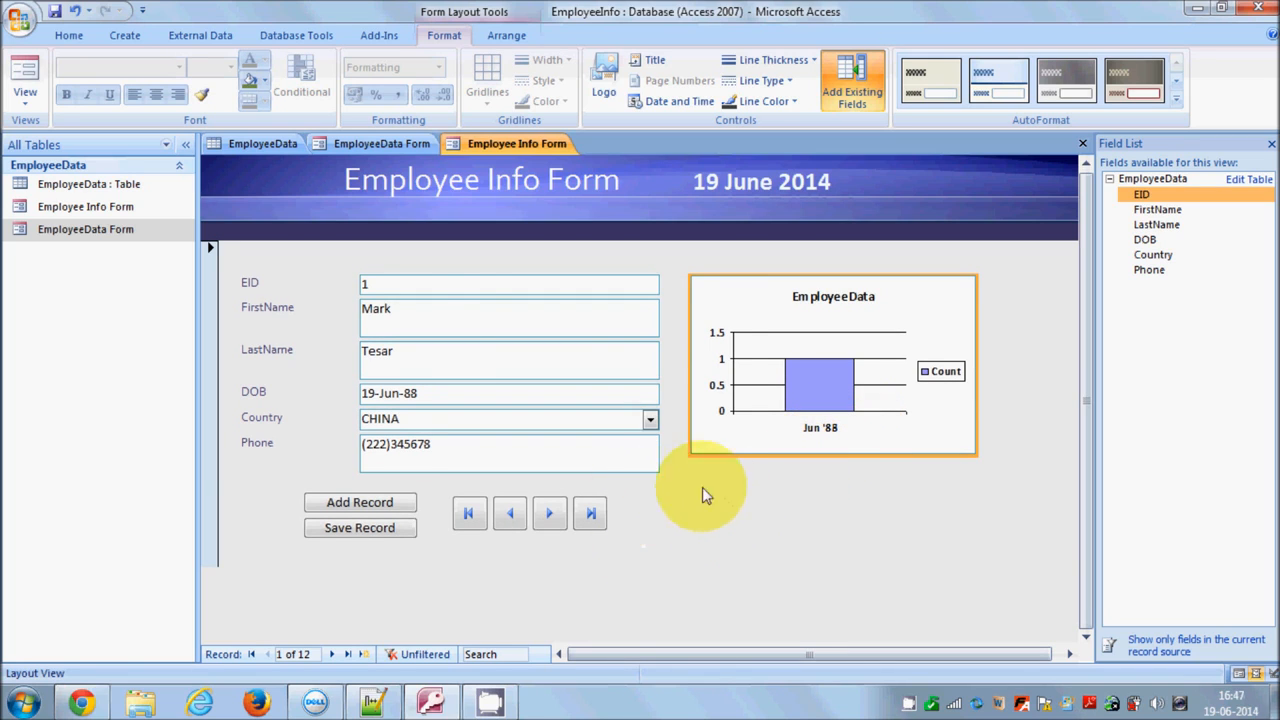
In Design View, add a centered Page N number at the top of the page, including the first page, and return to Layout View
{"action": "left_click", "coordinate": [25, 91]}
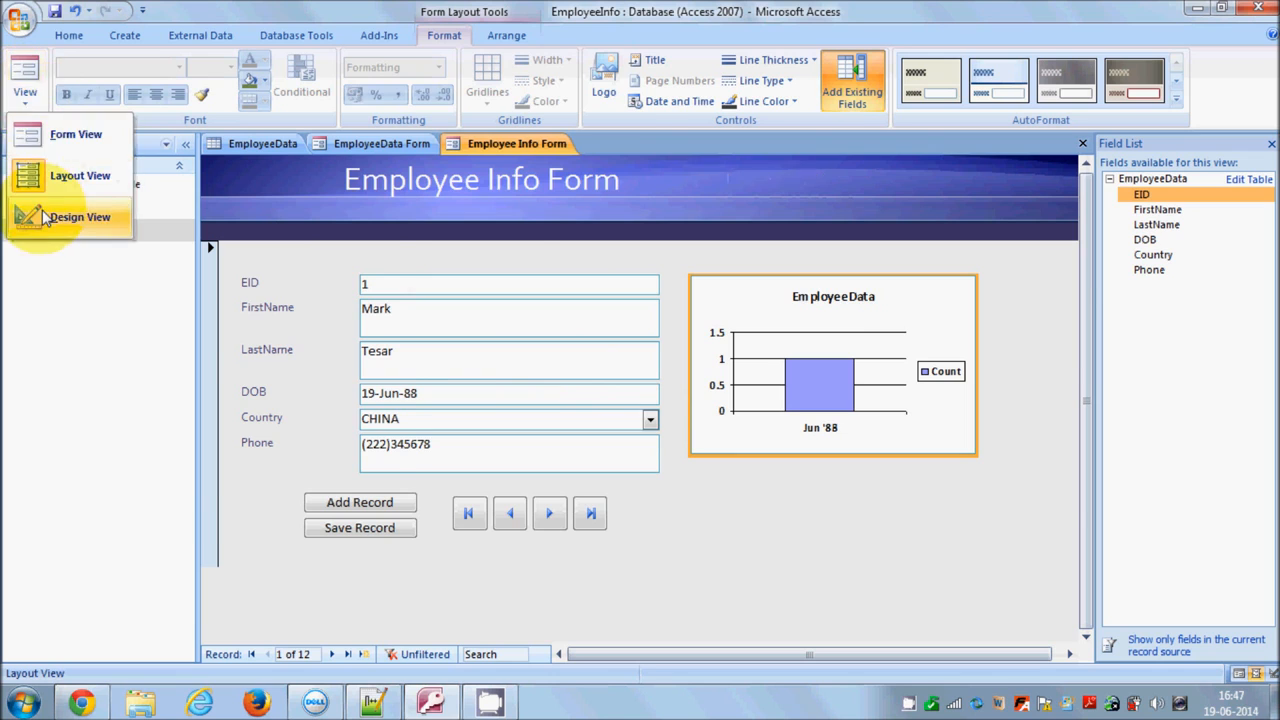
{"action": "left_click", "coordinate": [42, 210]}
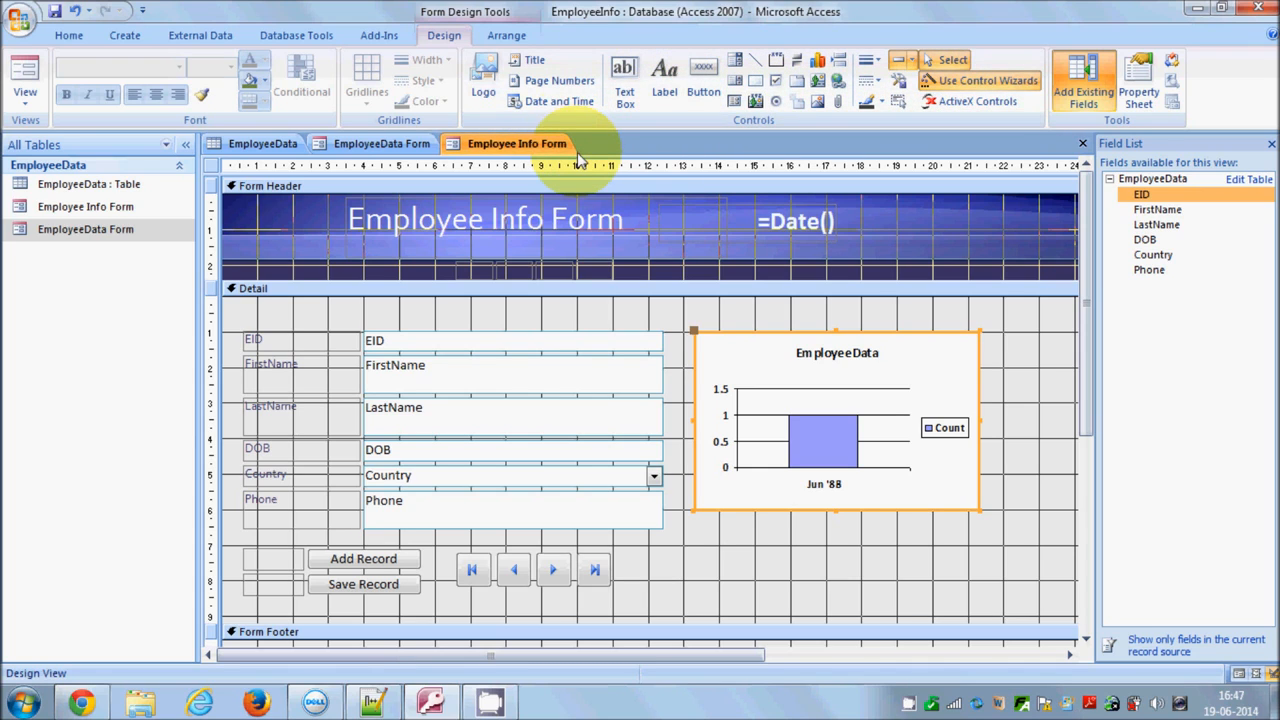
{"action": "left_click", "coordinate": [555, 82]}
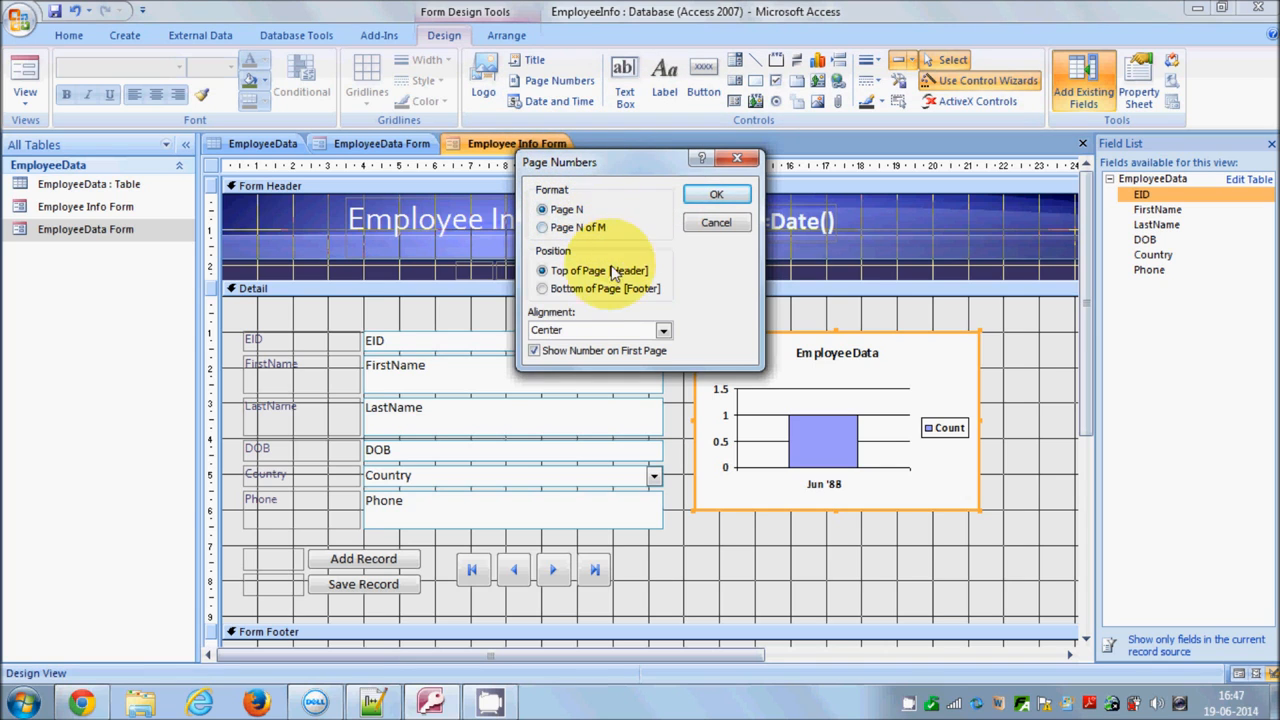
{"action": "left_click", "coordinate": [716, 194]}
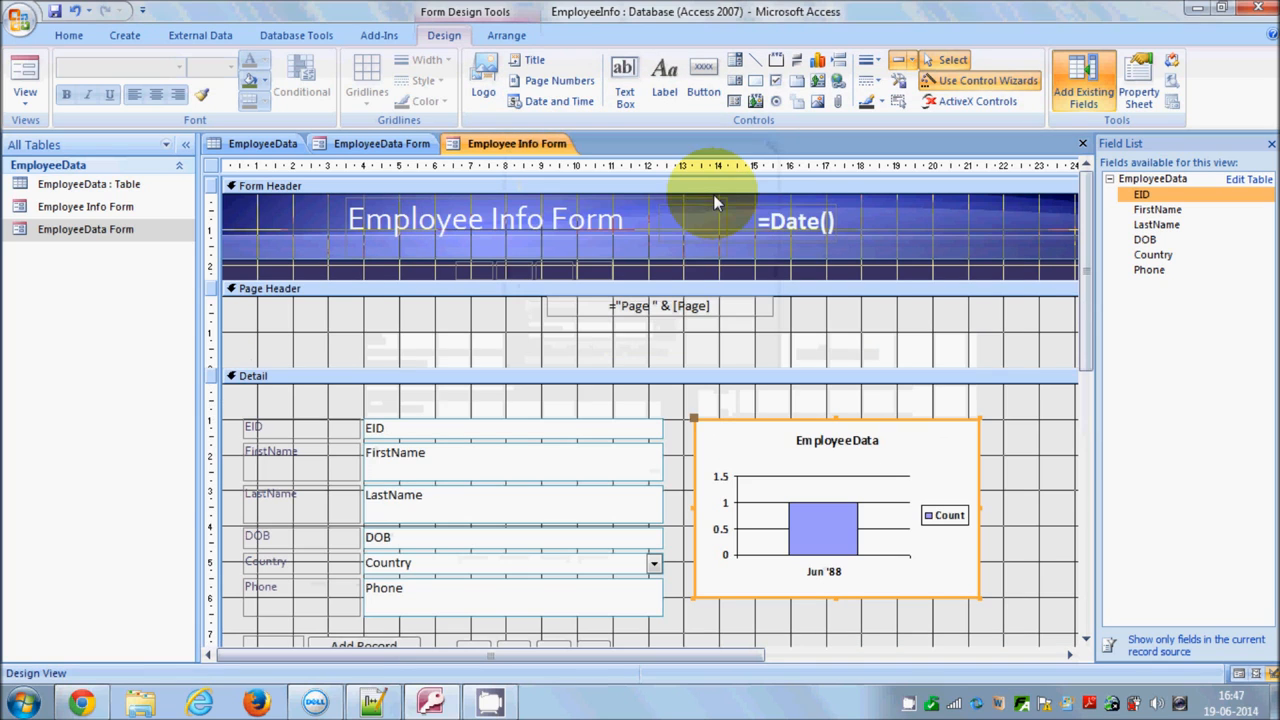
{"action": "scroll", "coordinate": [615, 229], "scroll_direction": "down", "scroll_amount": 2}
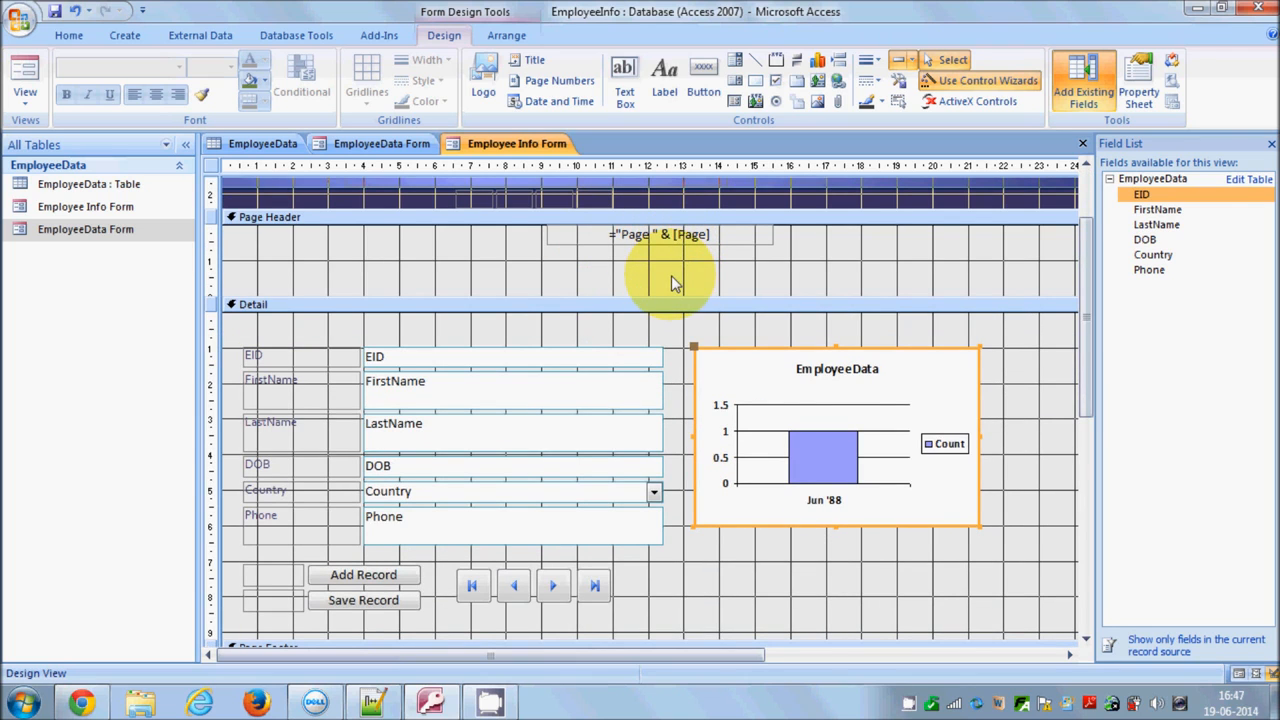
{"action": "left_click", "coordinate": [25, 92]}
{"action": "left_click", "coordinate": [57, 173]}
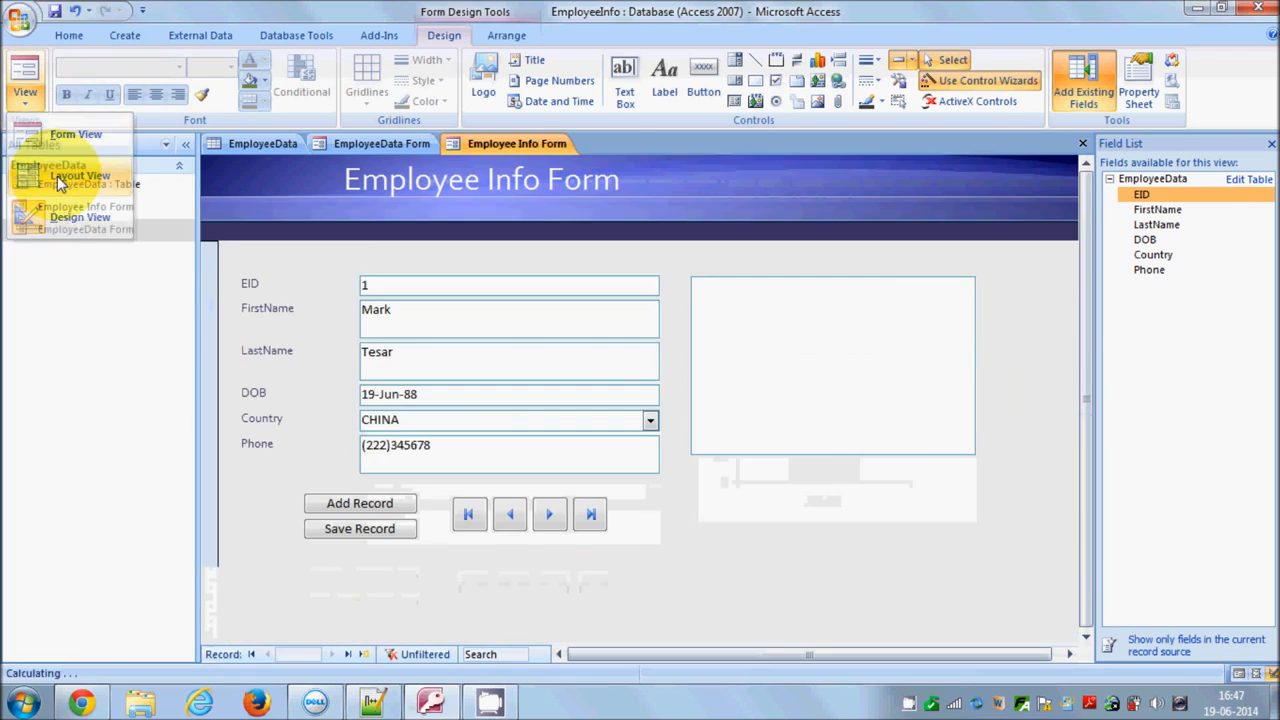